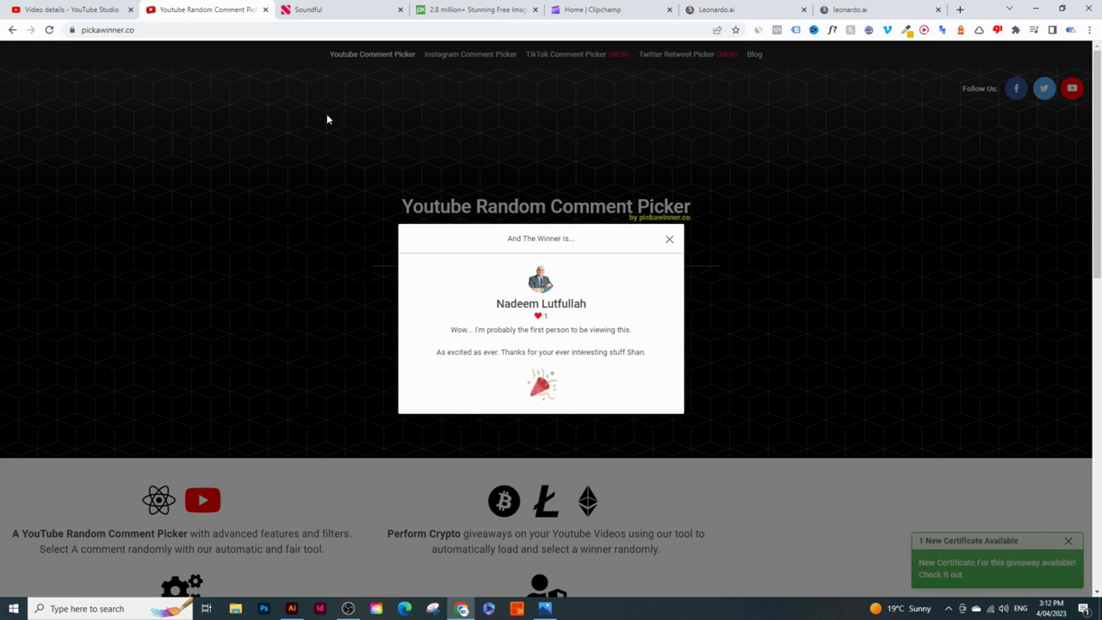
Switch to the Soundful page and look through its genres, top templates and new releases.
click(327, 9)
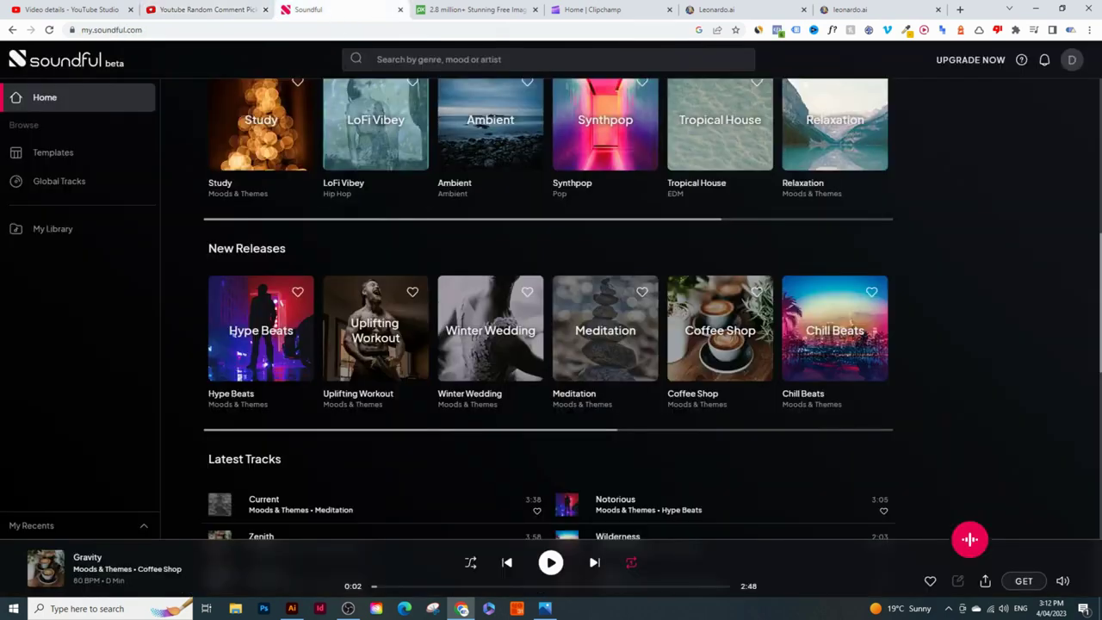
scroll(543, 482, up, 3)
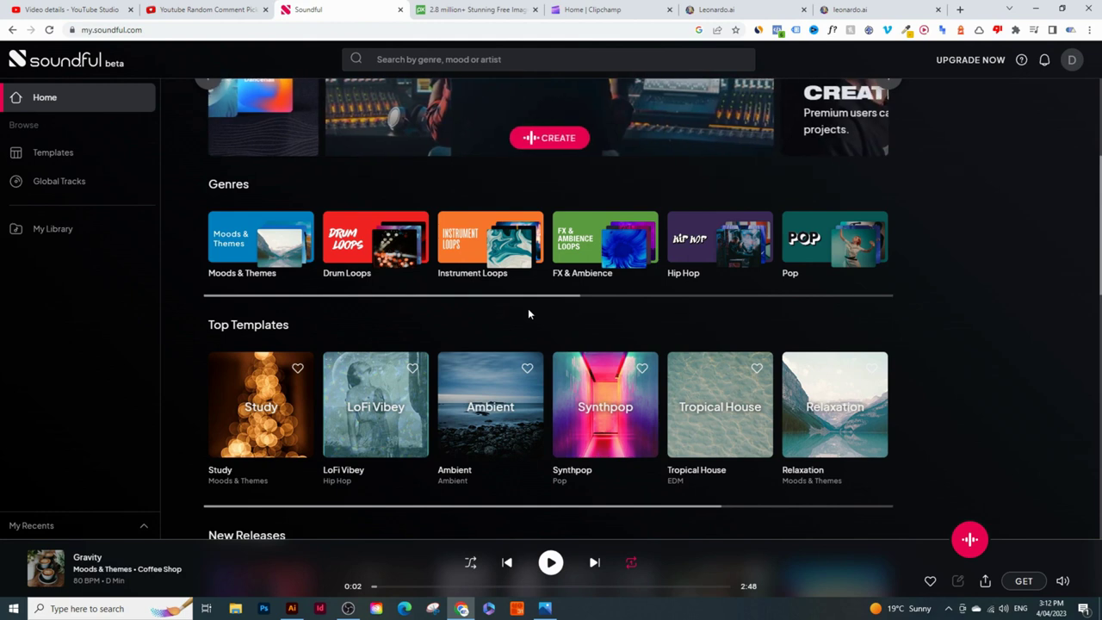
scroll(527, 313, up, 3)
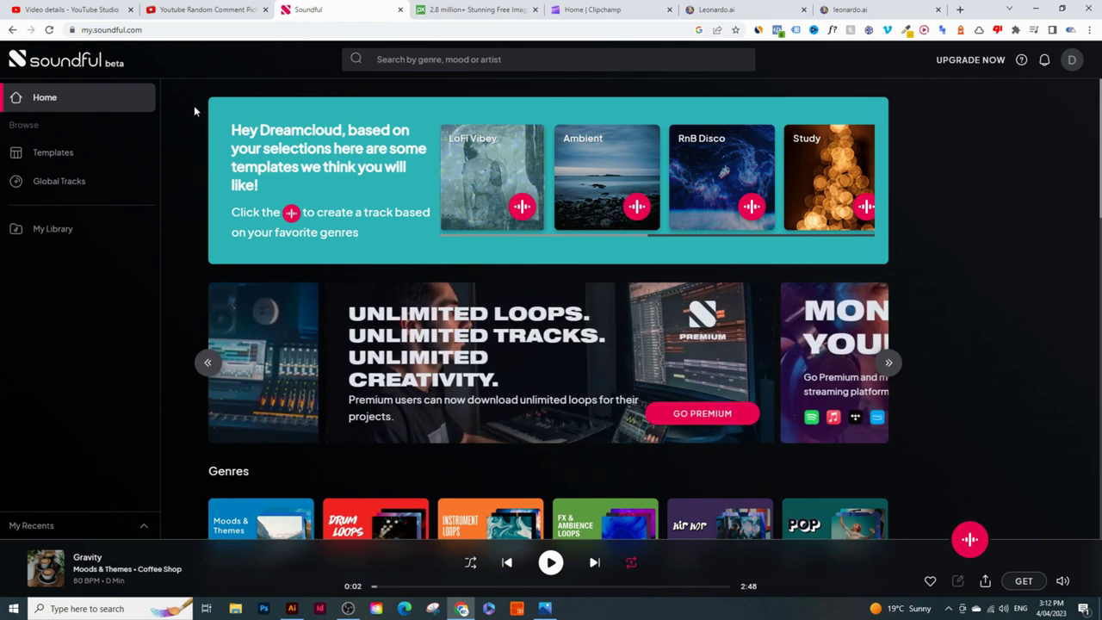
scroll(186, 162, down, 4)
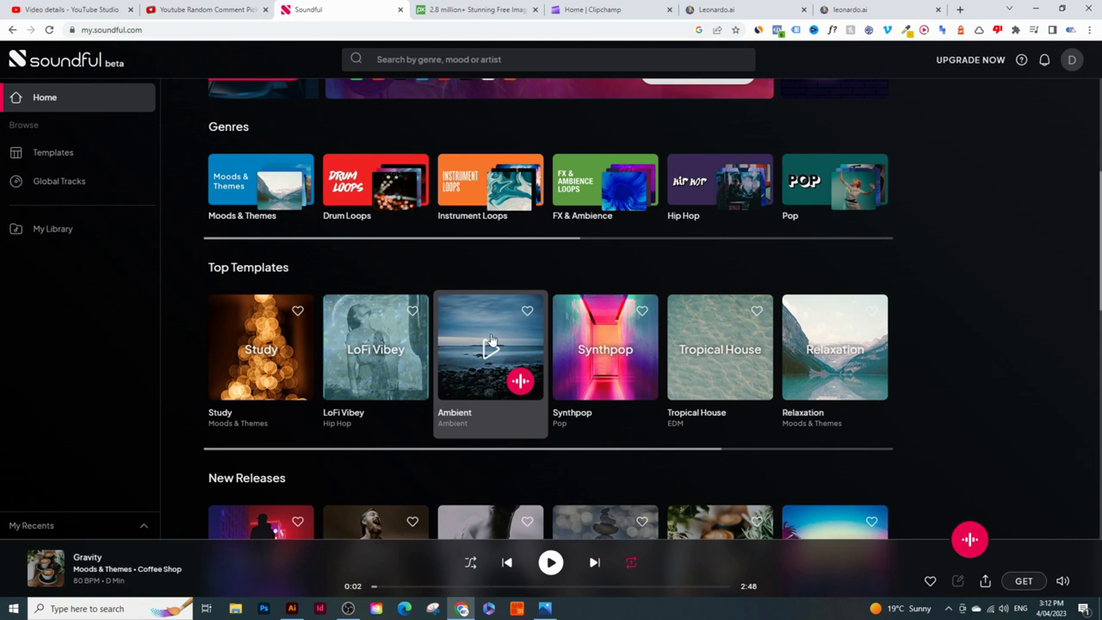
scroll(491, 340, down, 1)
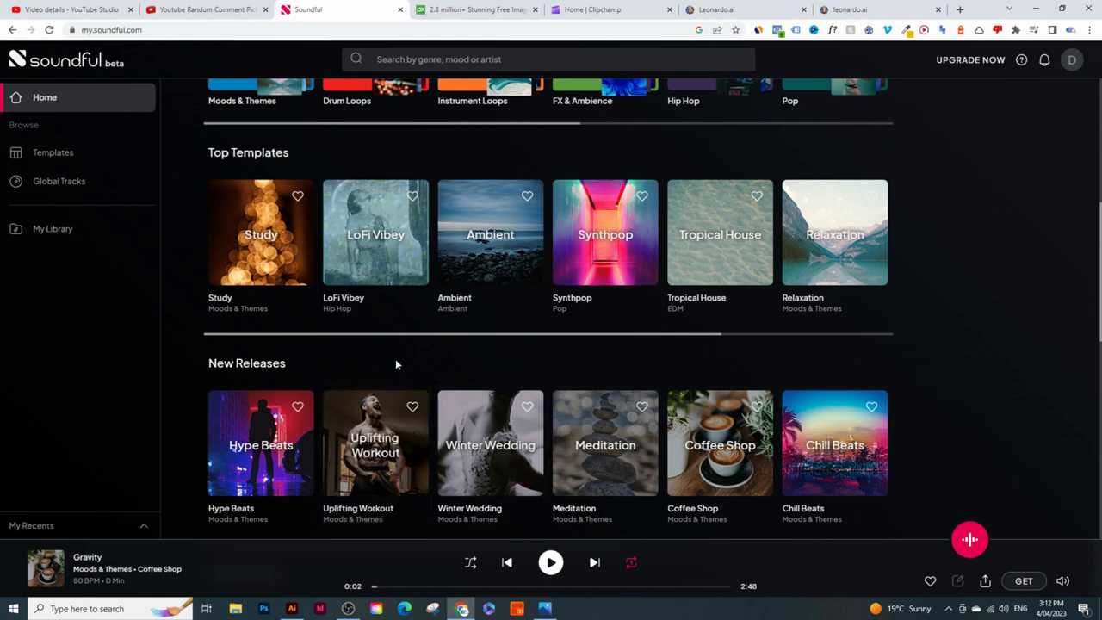
scroll(706, 305, up, 5)
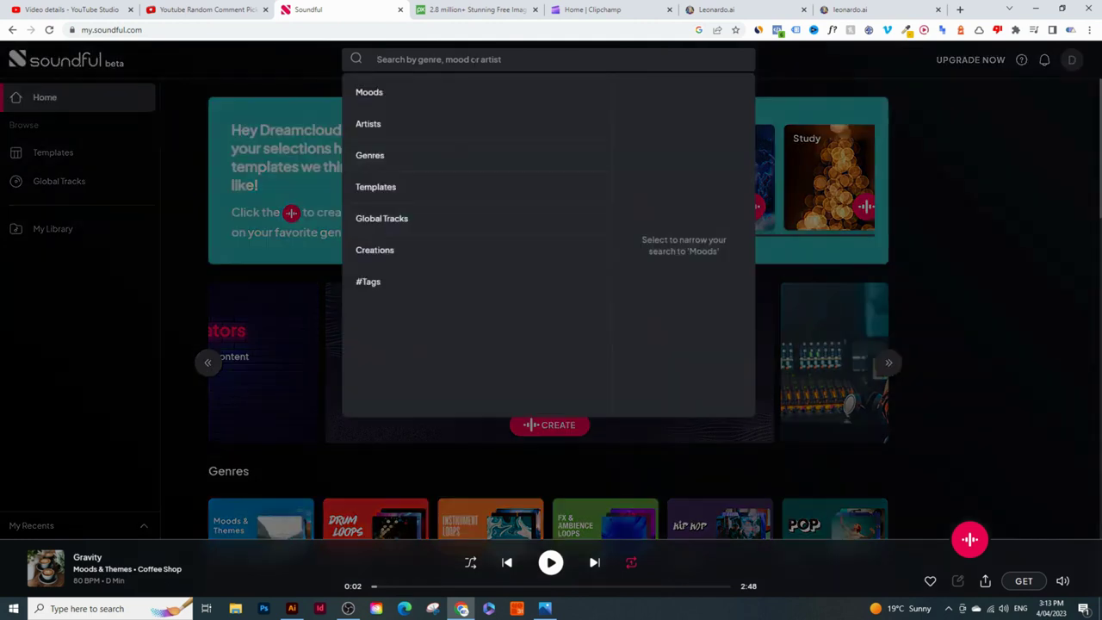
Search the music library for coffee, close the results and look through the home page's featured and suggested templates.
text(coffee)
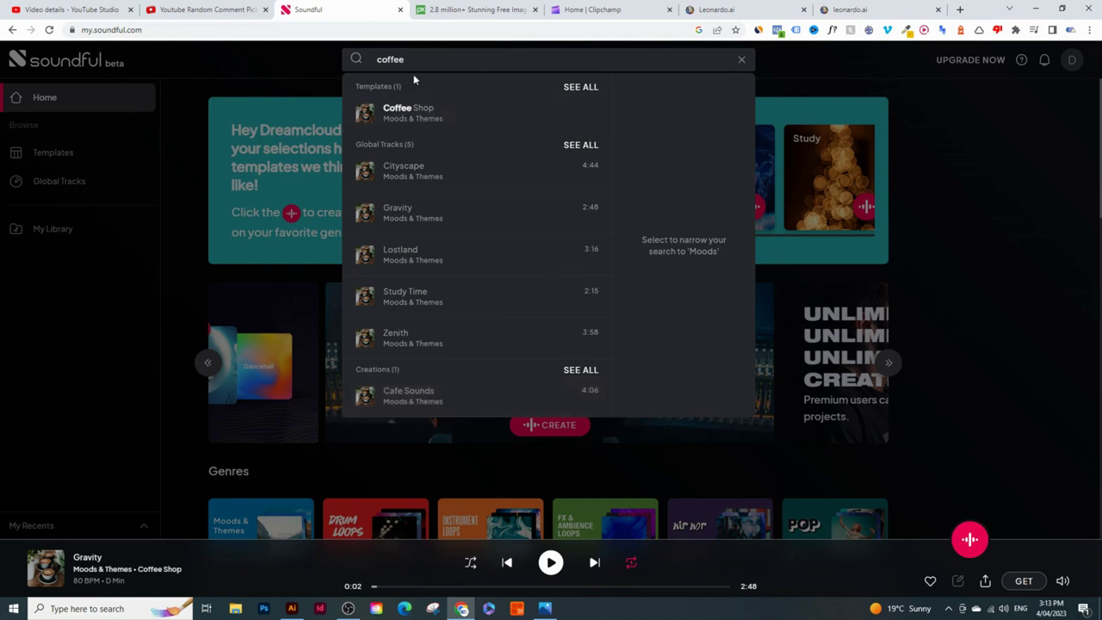
click(981, 343)
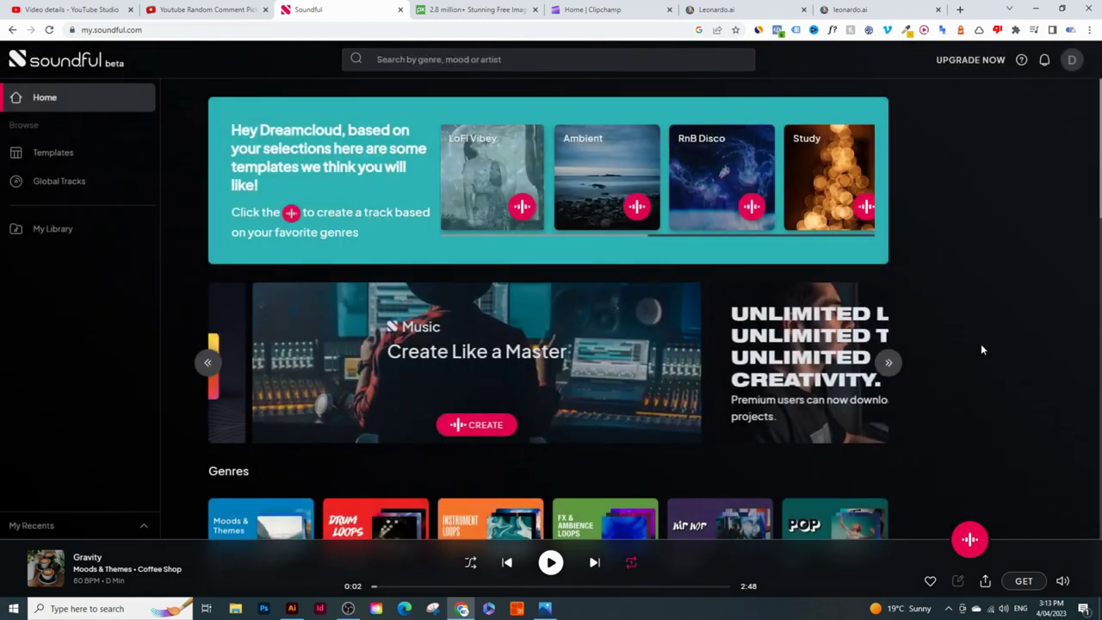
scroll(980, 344, down, 5)
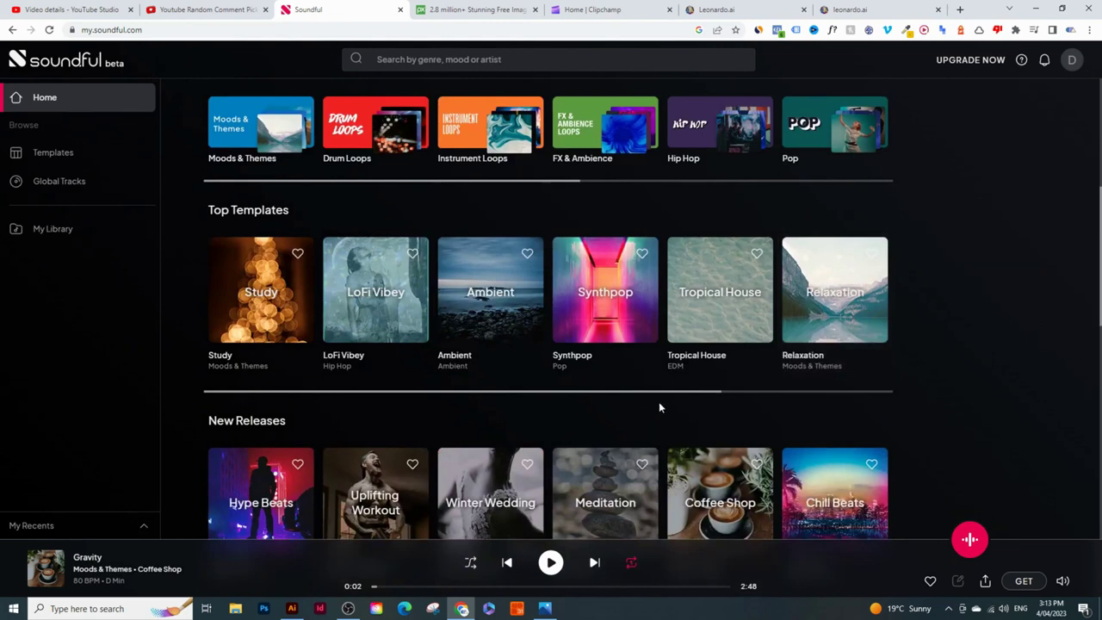
scroll(711, 390, down, 6)
scroll(712, 389, down, 5)
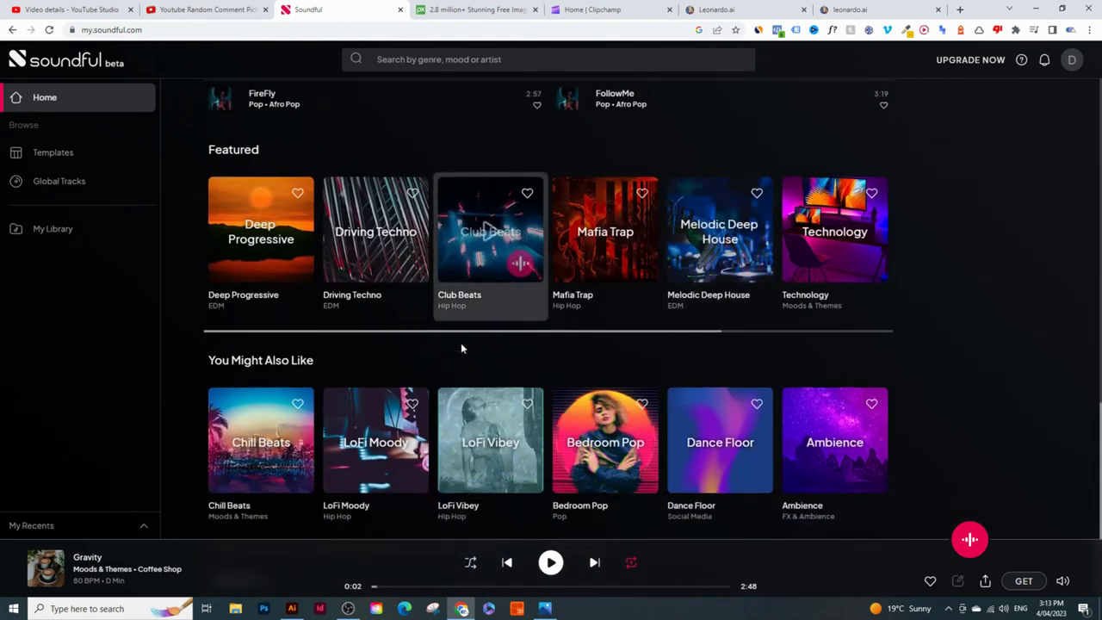
scroll(460, 215, up, 9)
scroll(461, 214, up, 6)
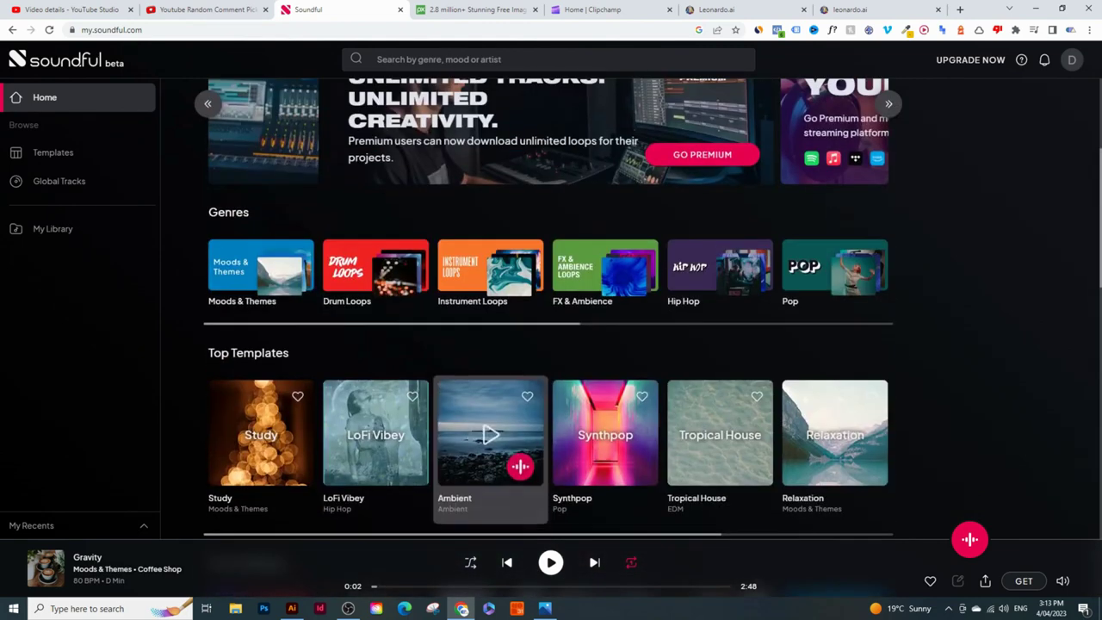
Search the music library for coffee and play the global track Zenith.
click(466, 60)
text(c)
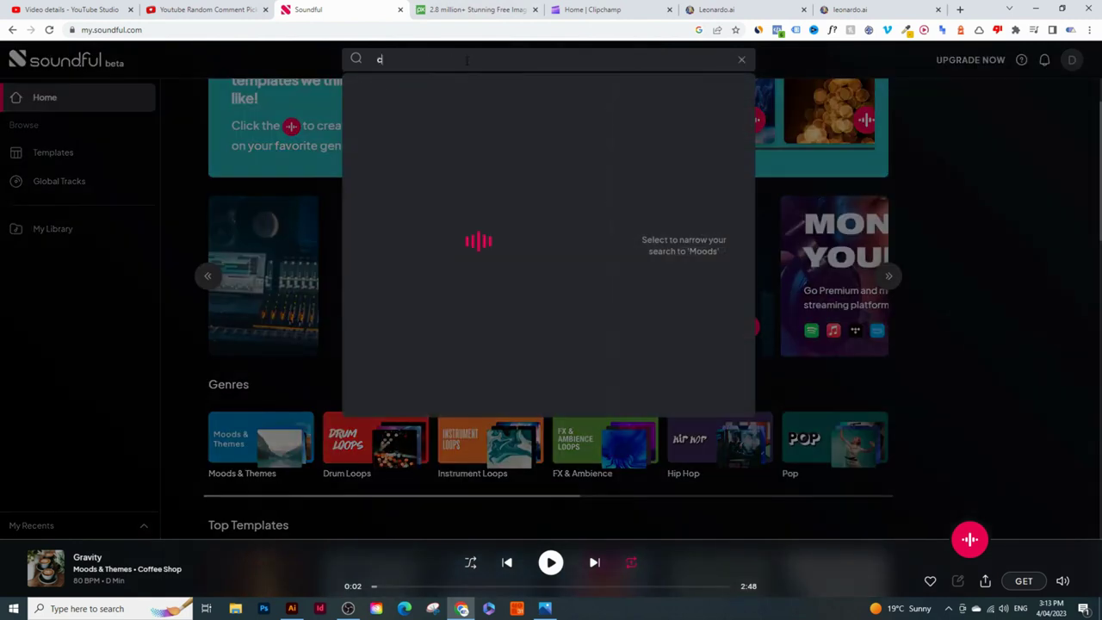
text(offee)
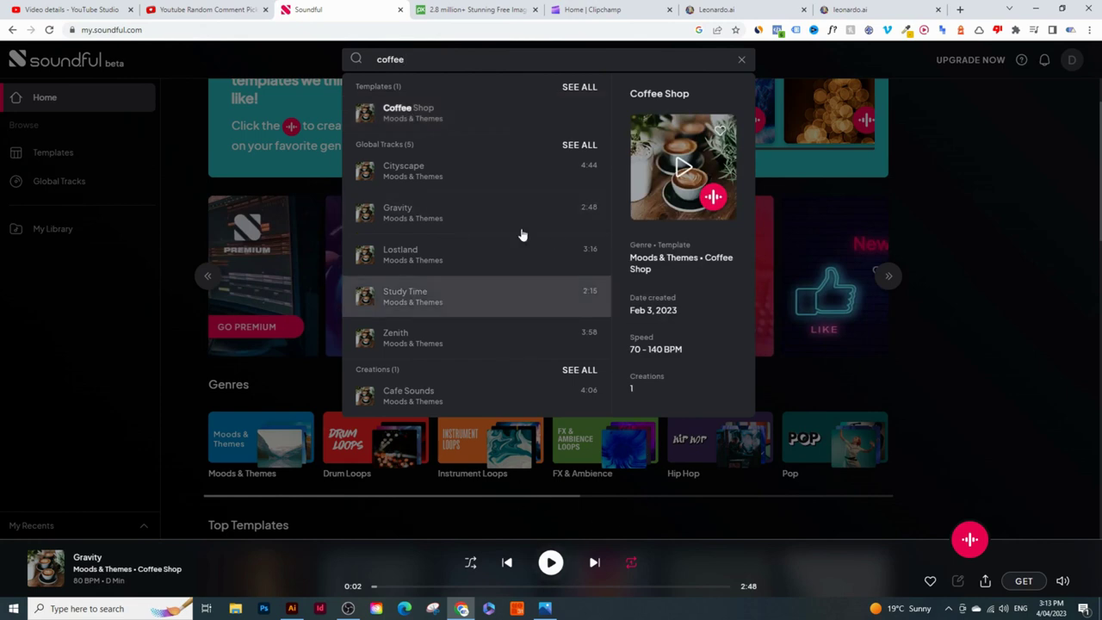
click(809, 187)
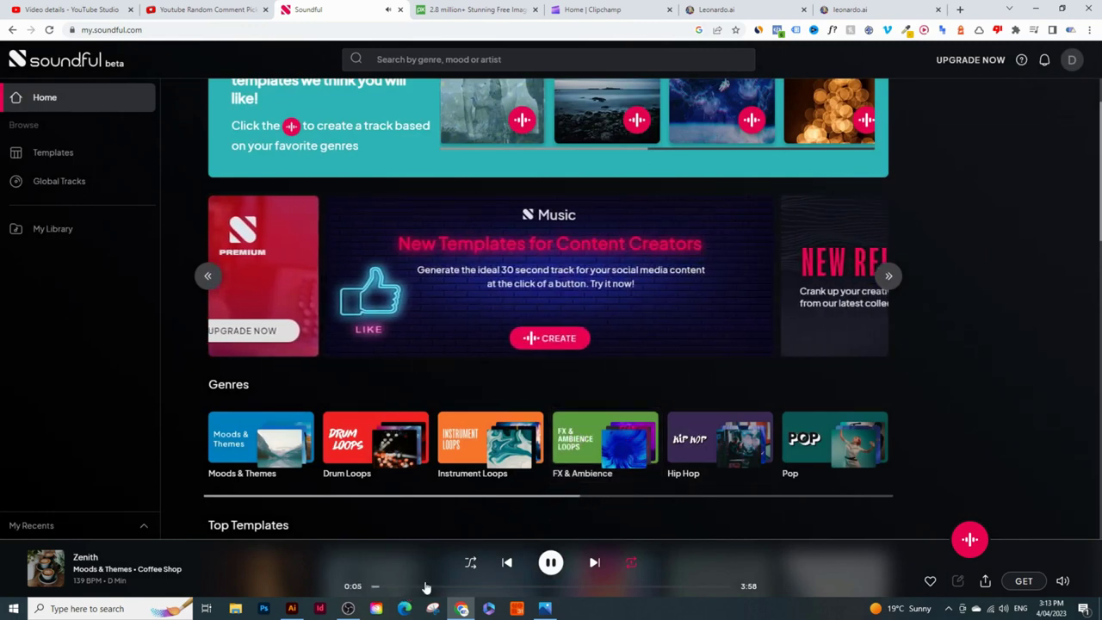
Pause Zenith and check its download options, closing them without downloading.
click(551, 563)
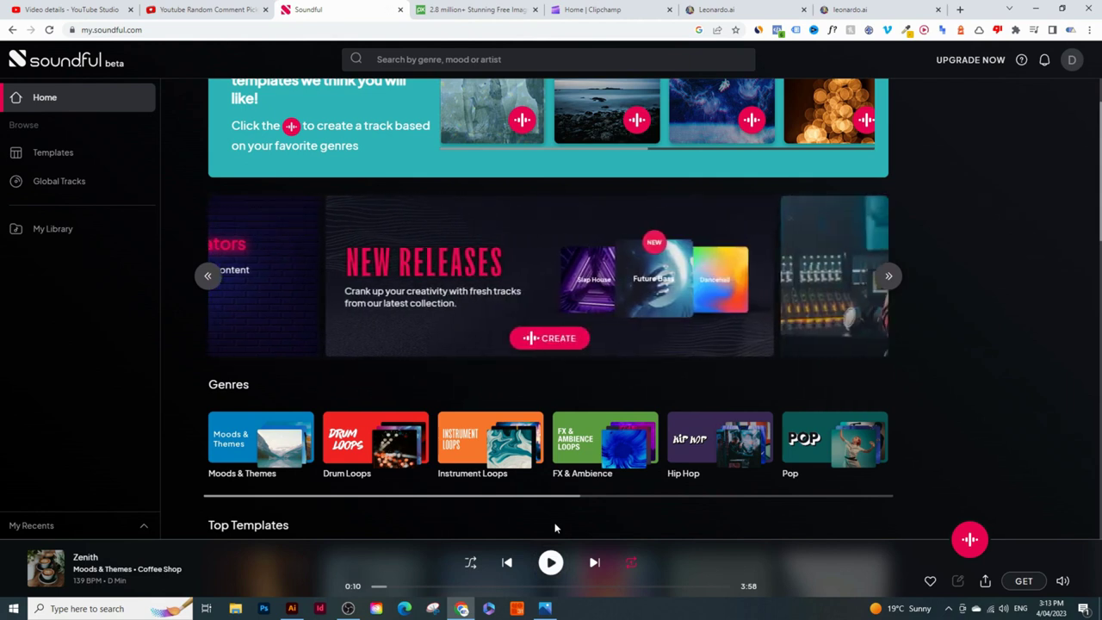
click(1033, 586)
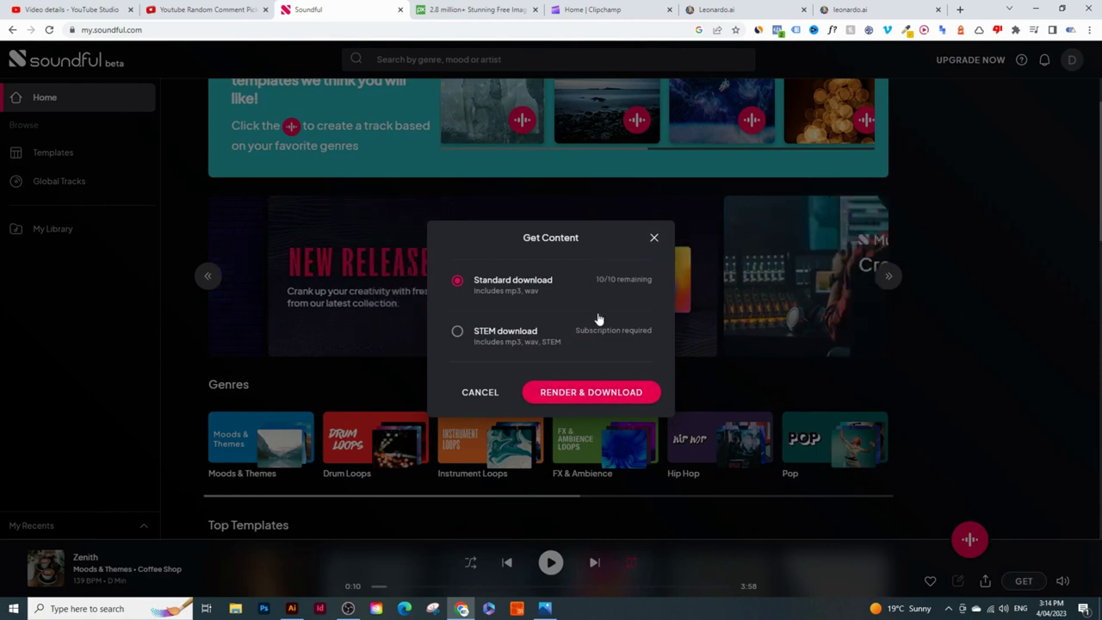
click(653, 238)
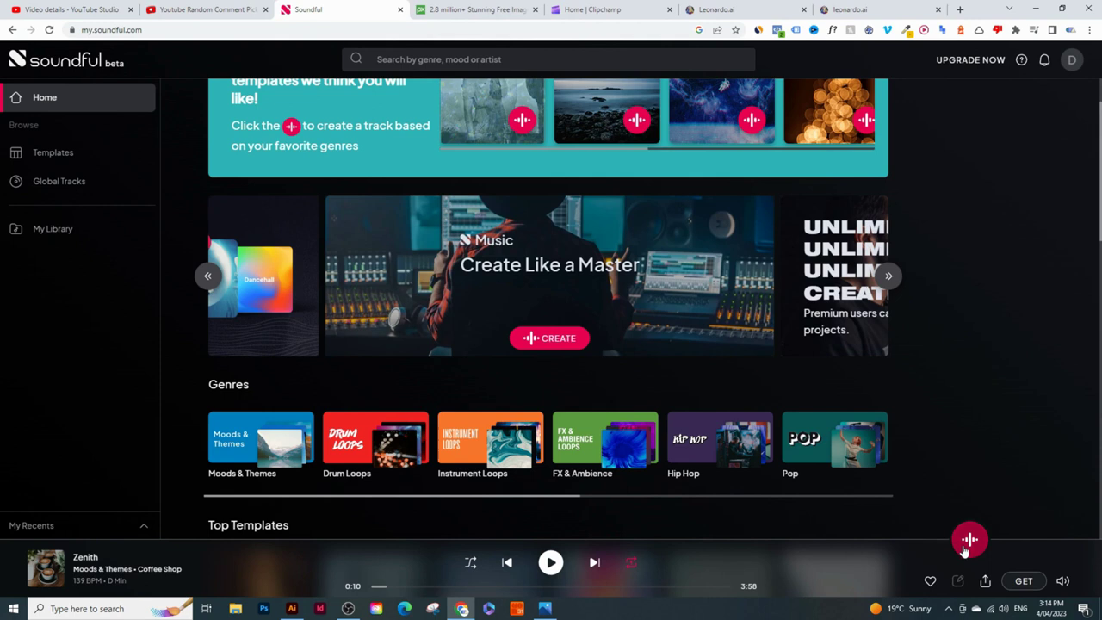
Find the Cafe Sounds creation by searching for coffee, and listen to a short part of it.
scroll(659, 430, down, 3)
scroll(661, 418, down, 2)
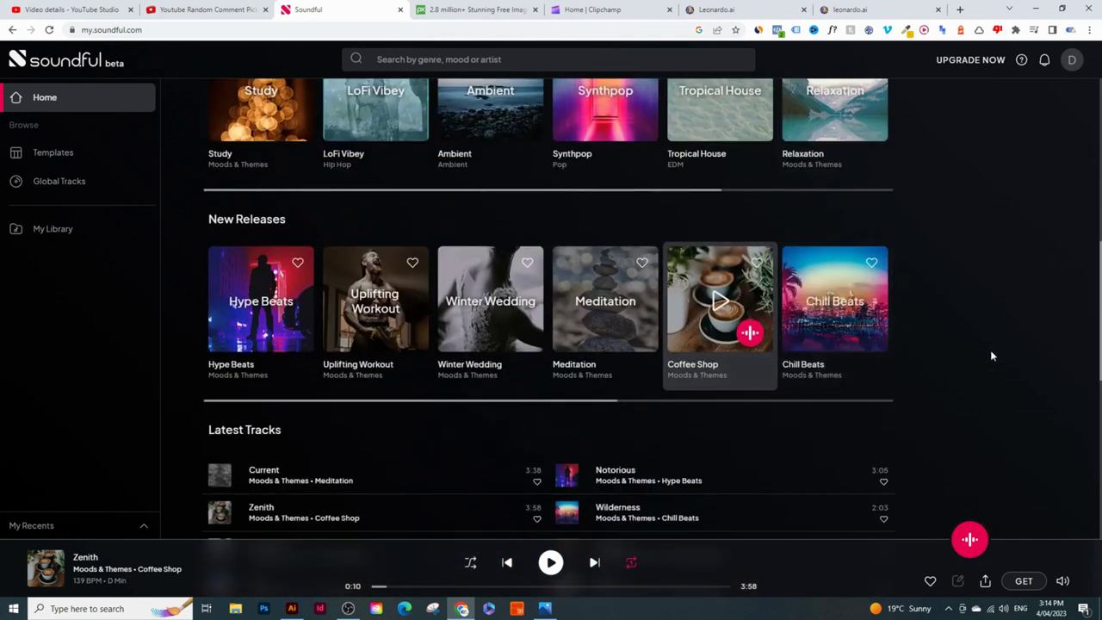
scroll(990, 355, up, 2)
click(483, 58)
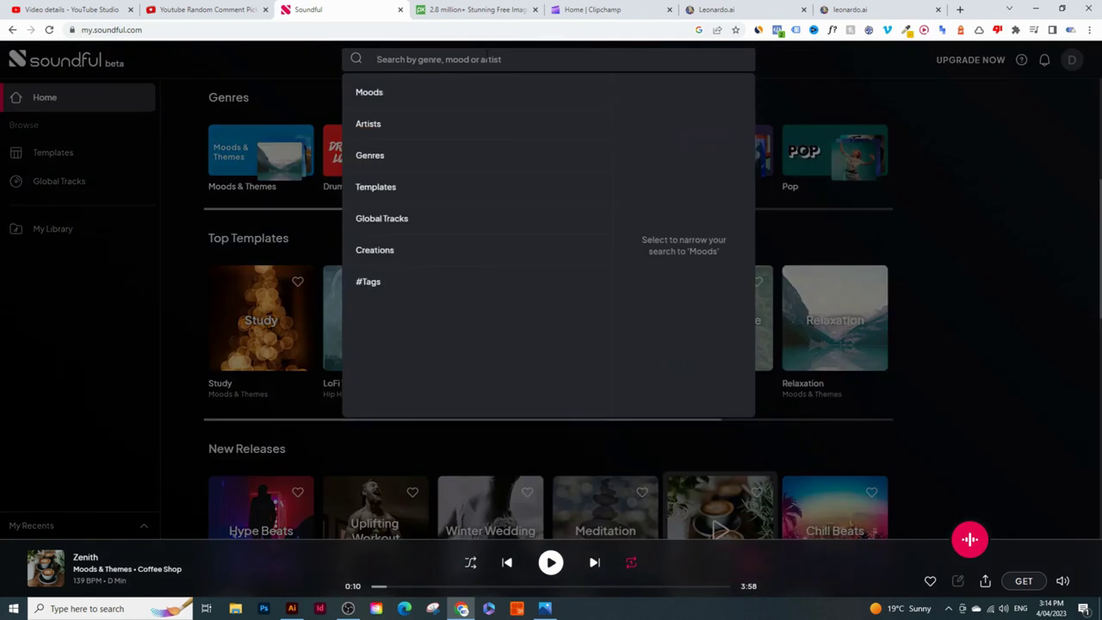
text(coffee)
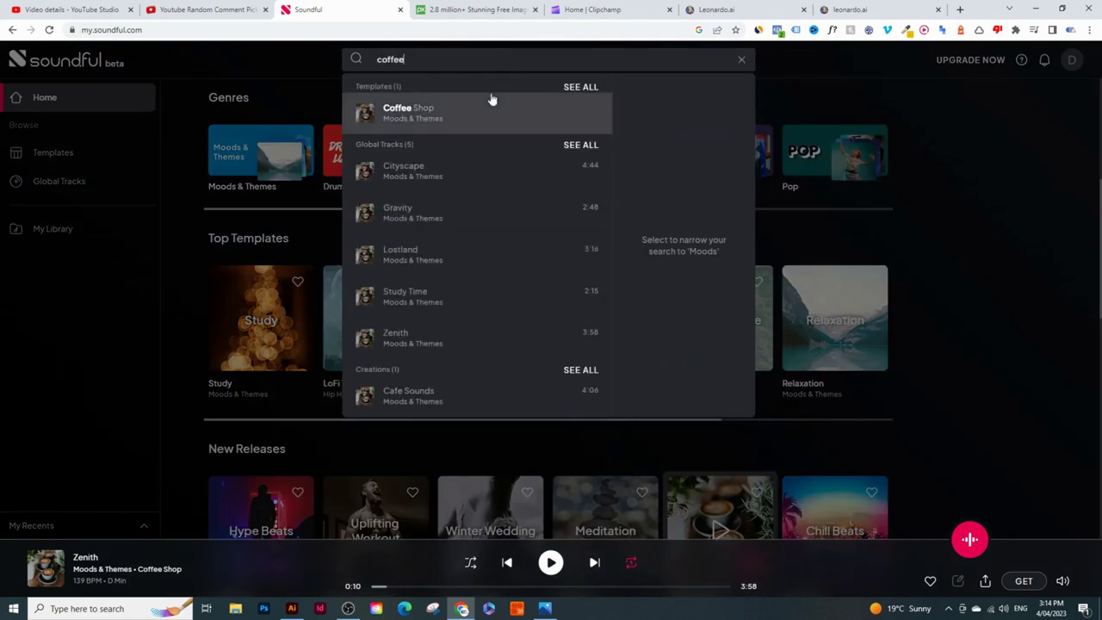
click(428, 396)
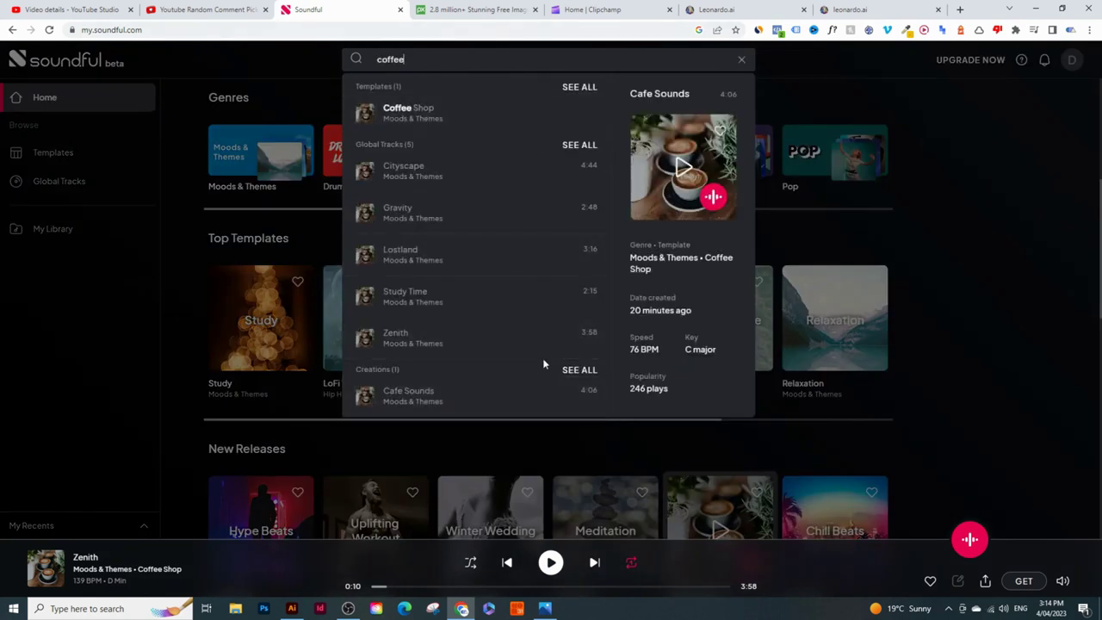
click(683, 167)
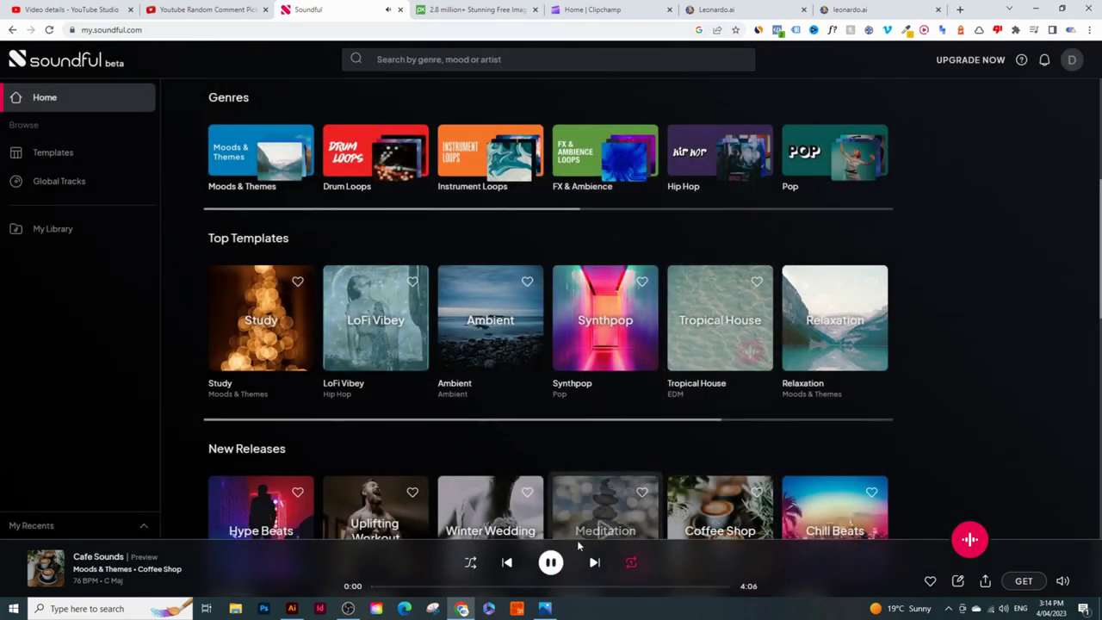
click(552, 565)
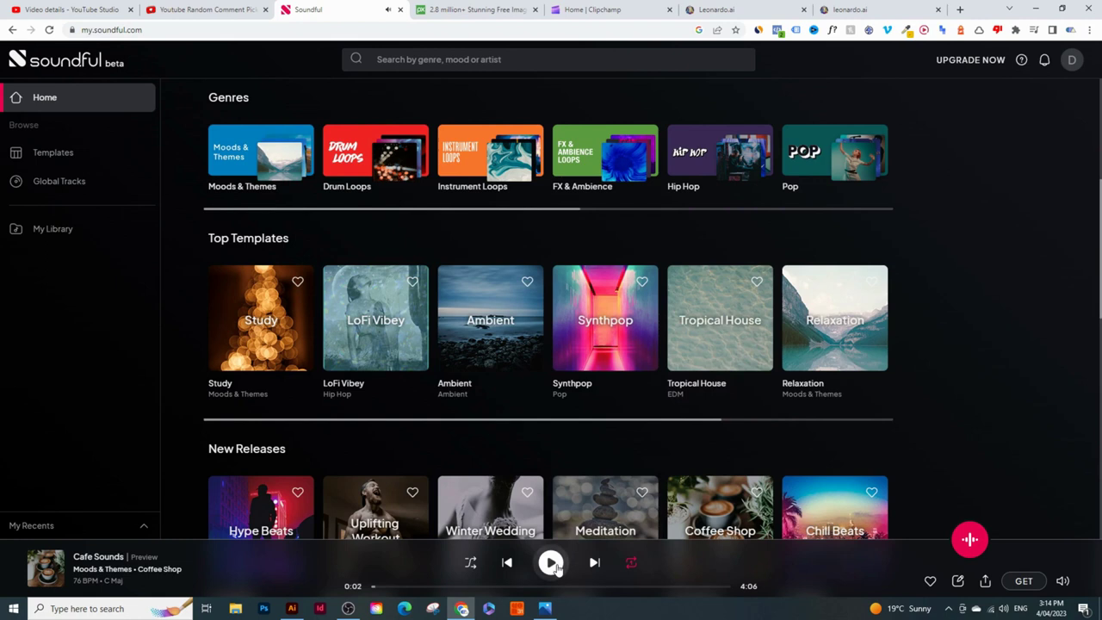
click(553, 564)
click(552, 564)
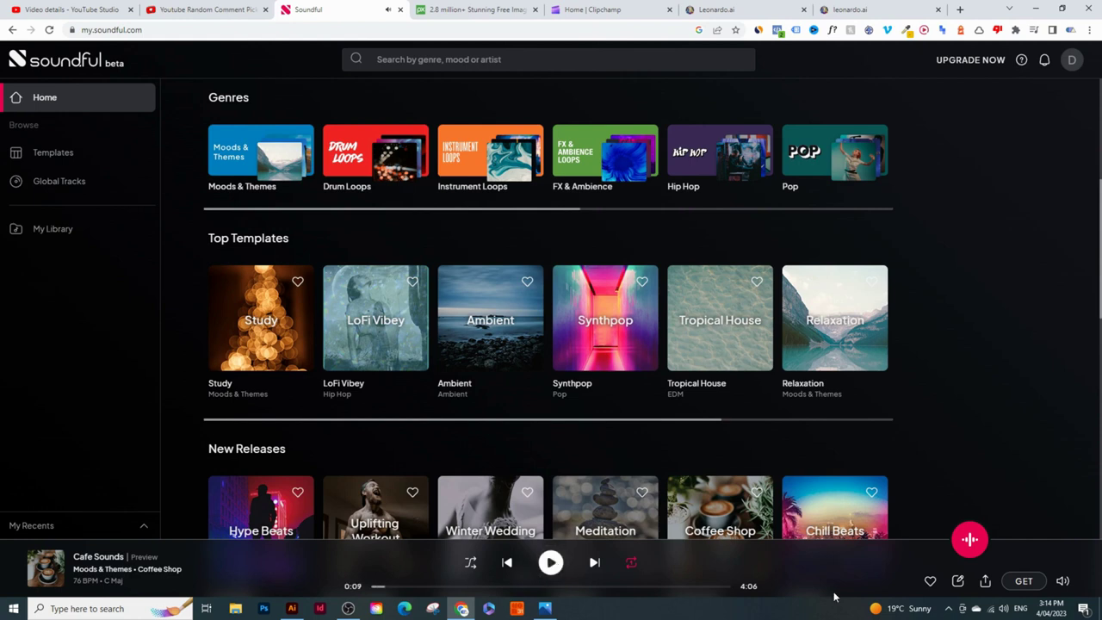
Start a track similar to Cafe Sounds, set it to 84 BPM in F major and generate a preview.
click(970, 539)
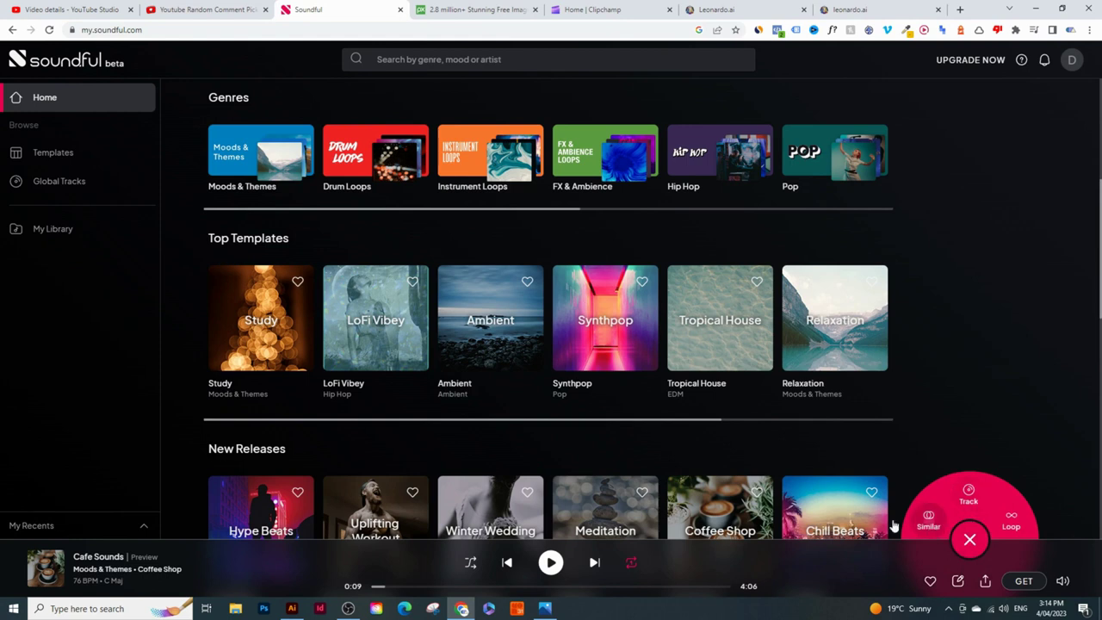
click(928, 520)
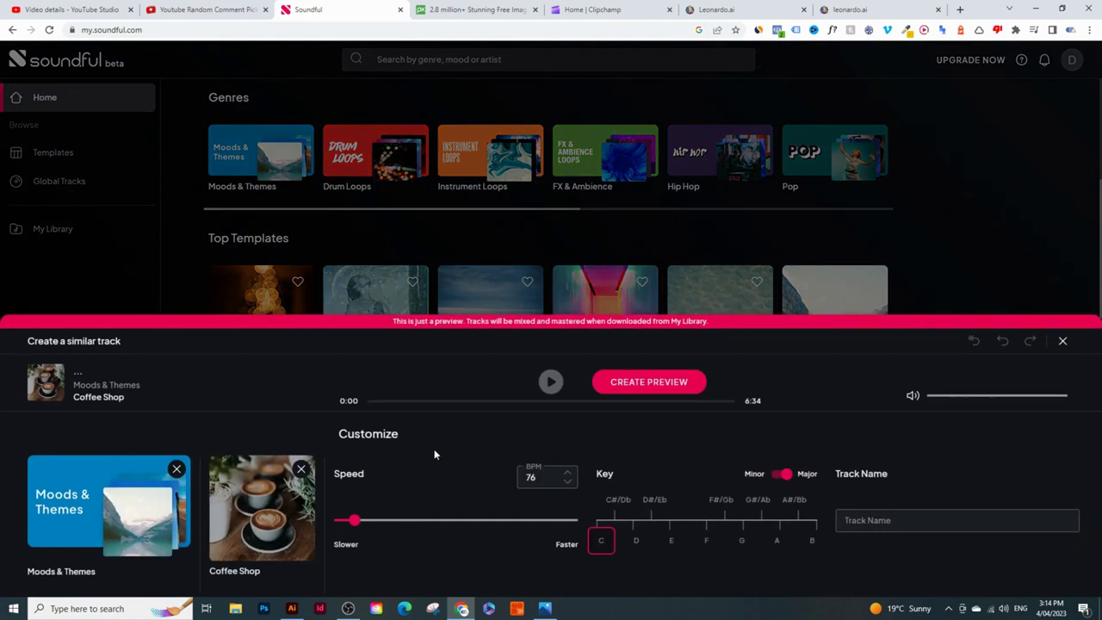
drag(354, 520, 382, 520)
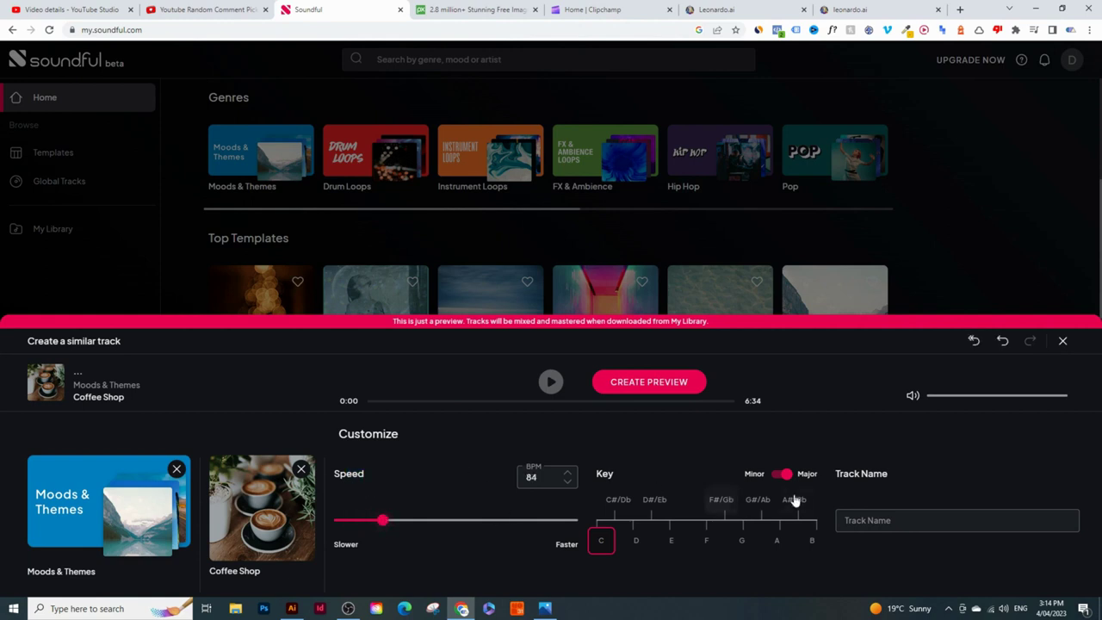
click(702, 548)
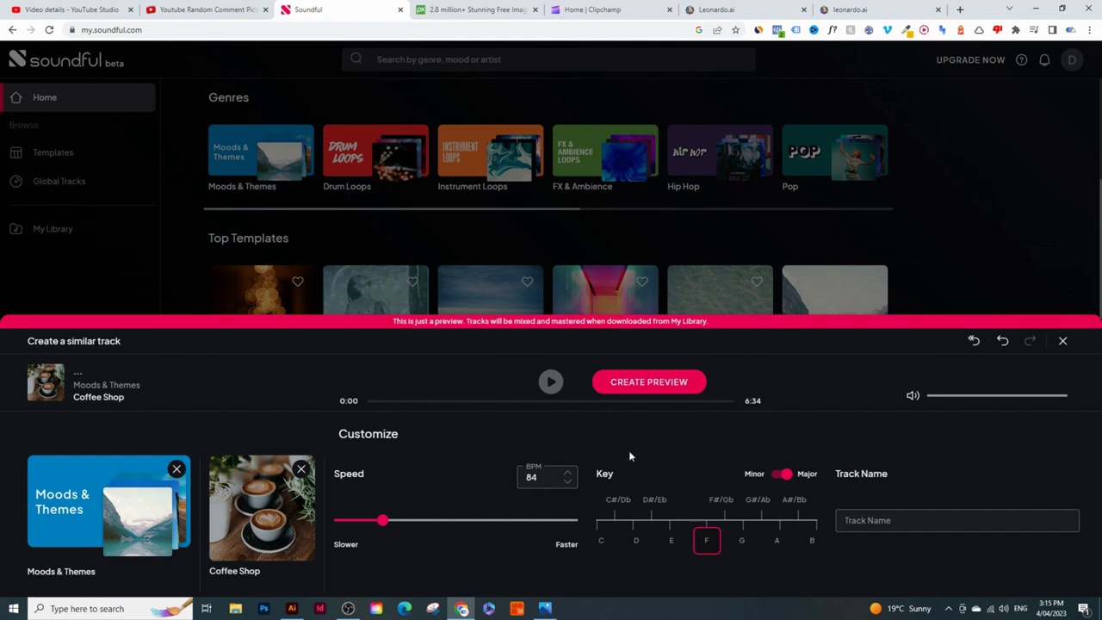
click(635, 387)
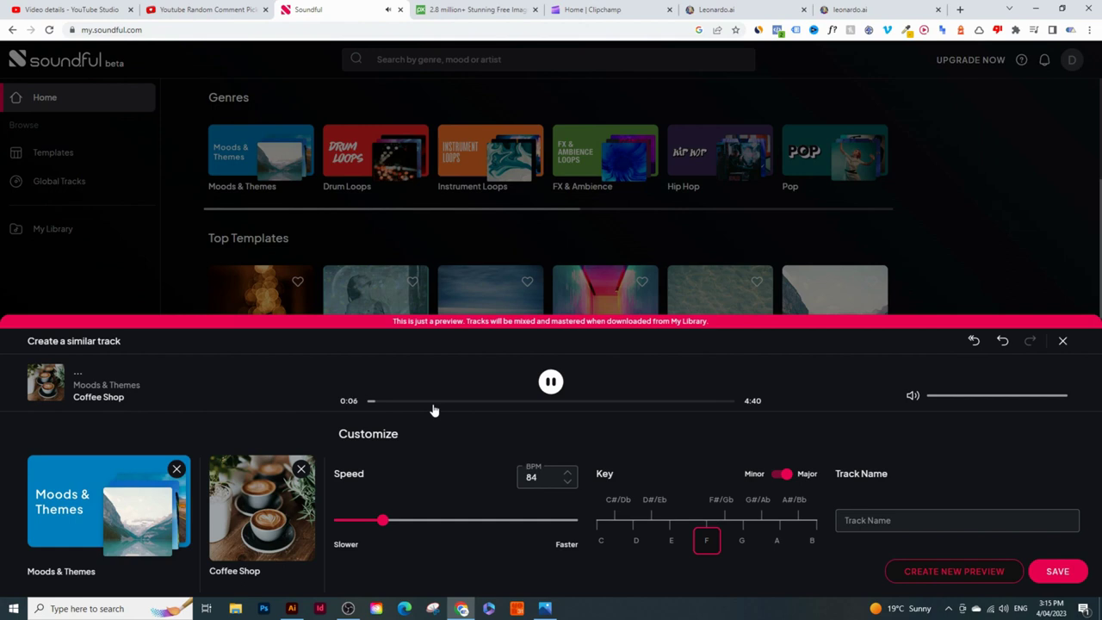
Pause the similar track's preview, change its key to D, apply the change and play the result.
click(551, 381)
click(639, 542)
click(633, 382)
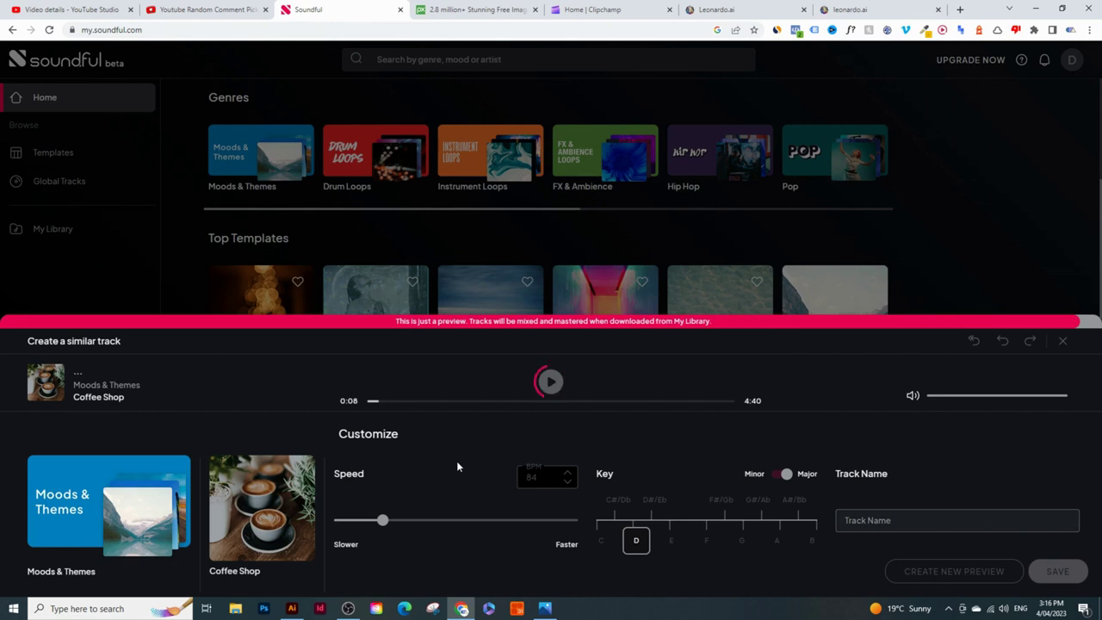
click(544, 393)
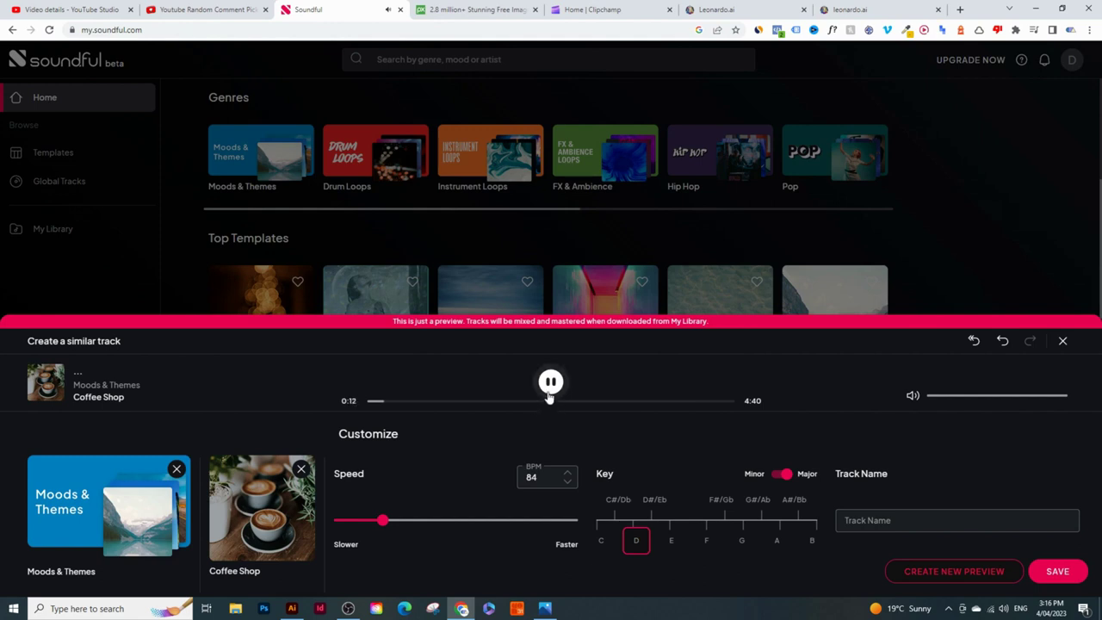
Set the similar track's speed to 104 BPM and close its editor without applying or saving.
click(454, 522)
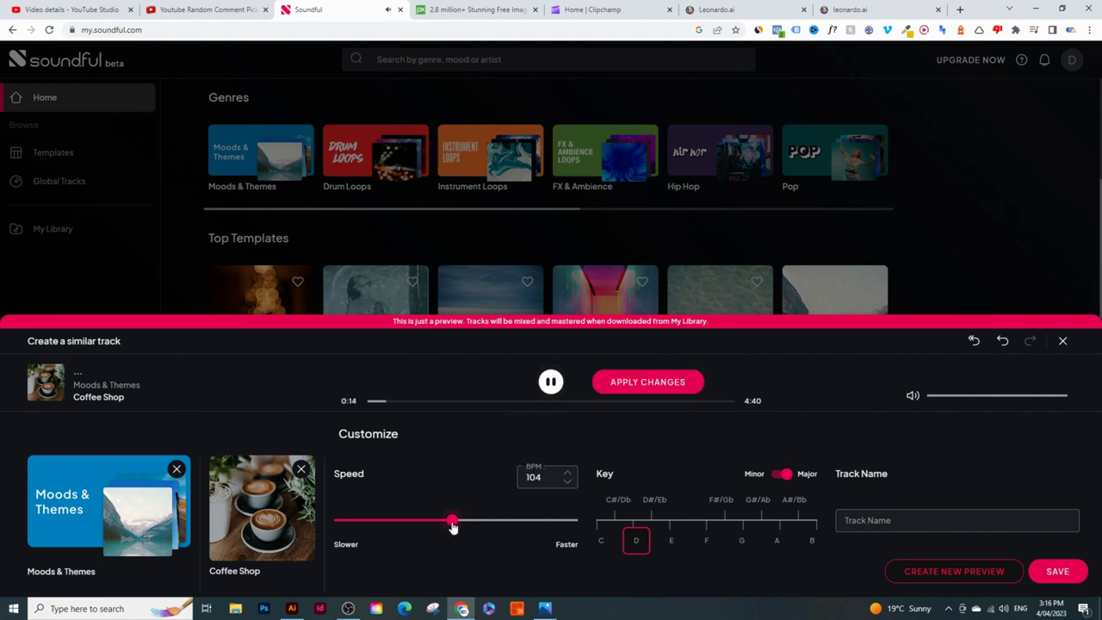
click(517, 401)
click(1063, 341)
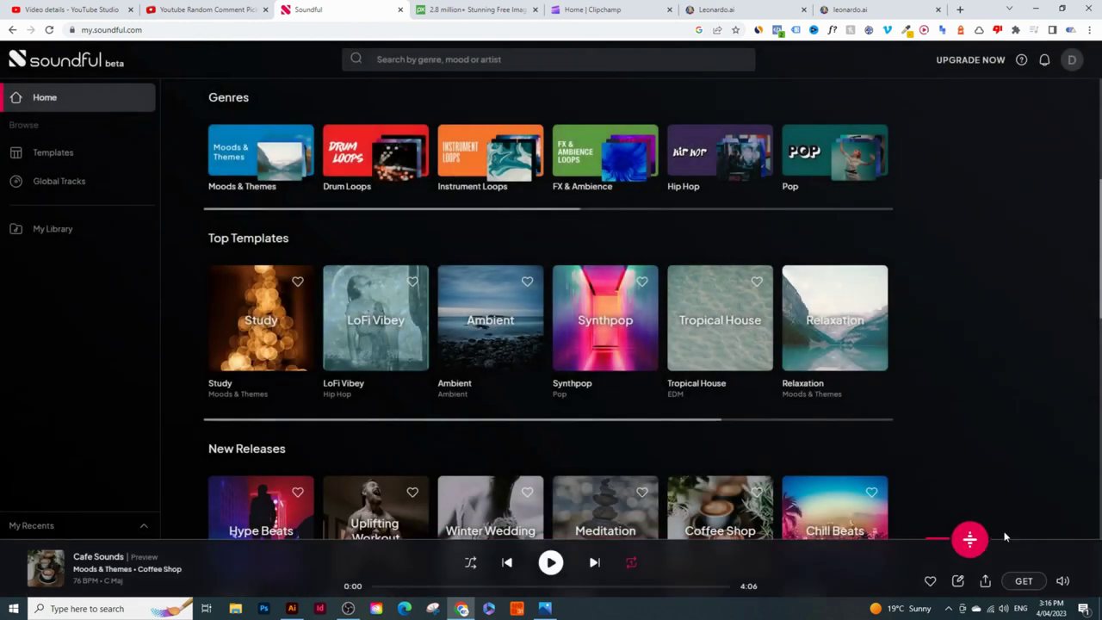
Create a new track using the Ambient genre and Ambient template, and generate its preview.
click(969, 538)
click(972, 492)
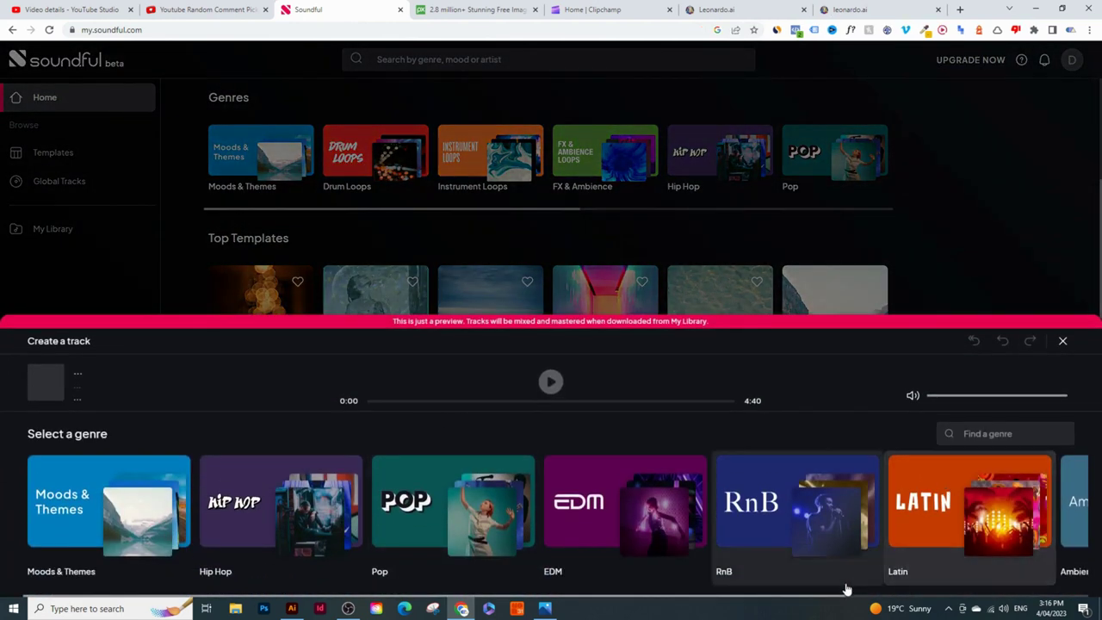
drag(829, 596, 779, 607)
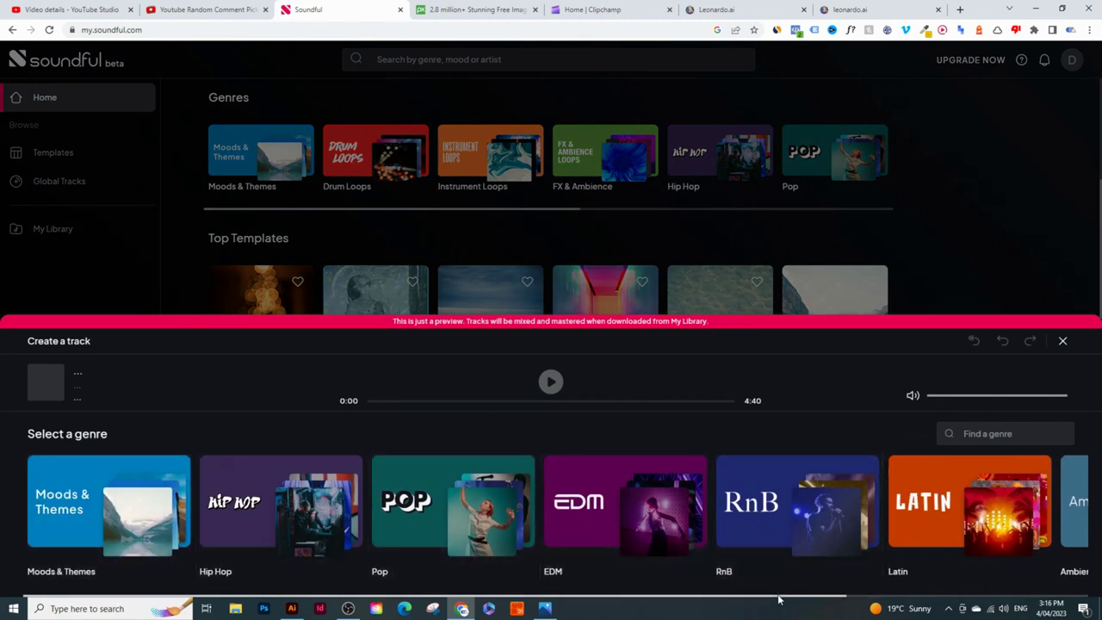
drag(779, 599, 917, 594)
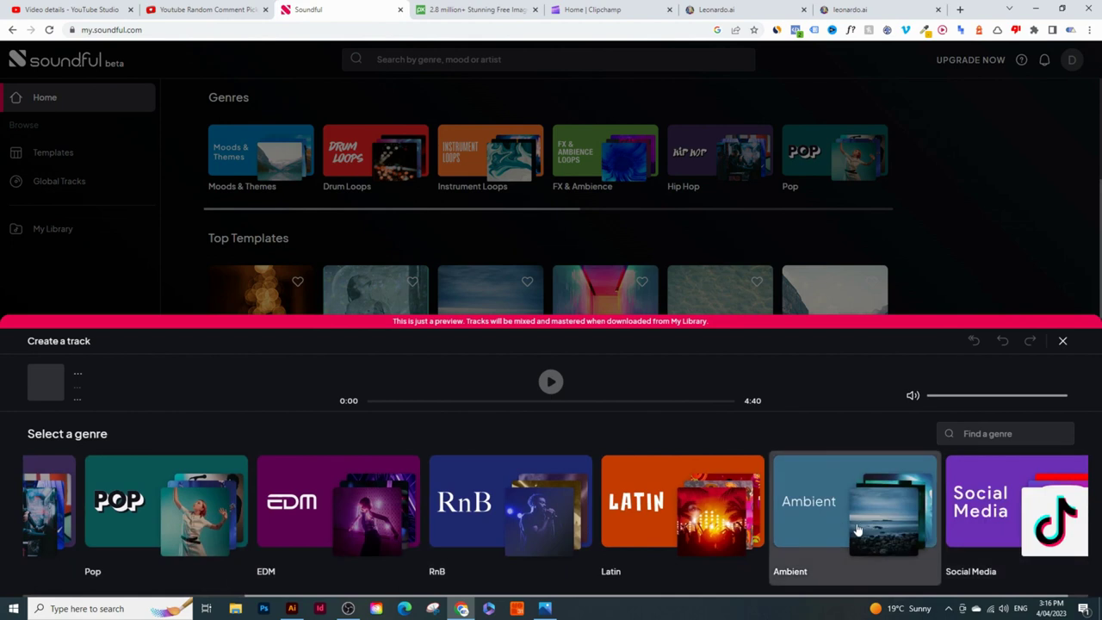
click(831, 523)
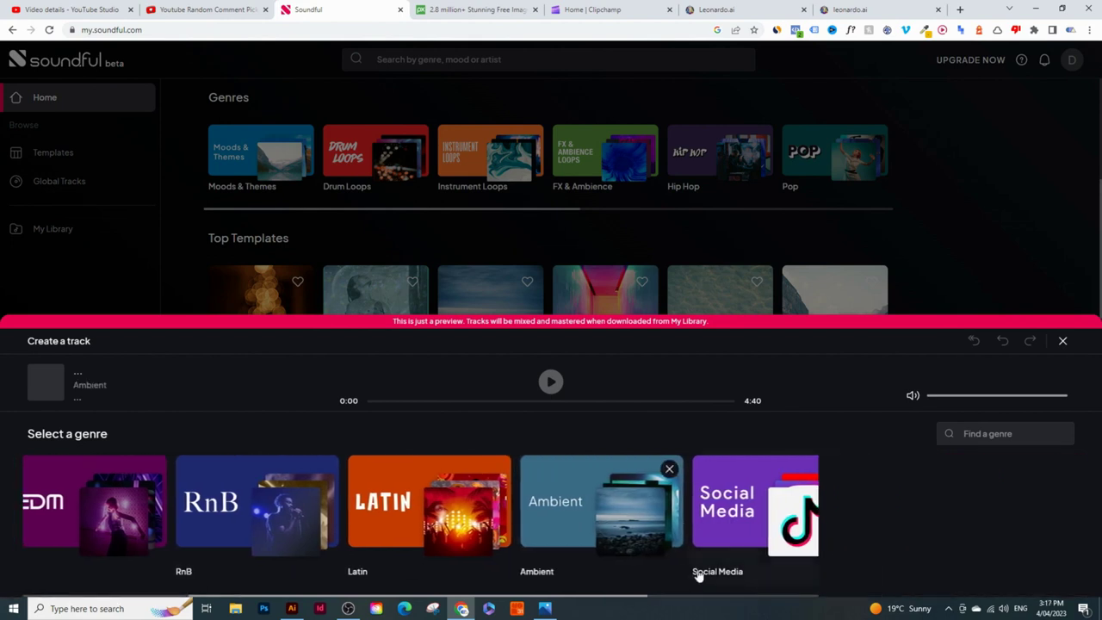
click(262, 508)
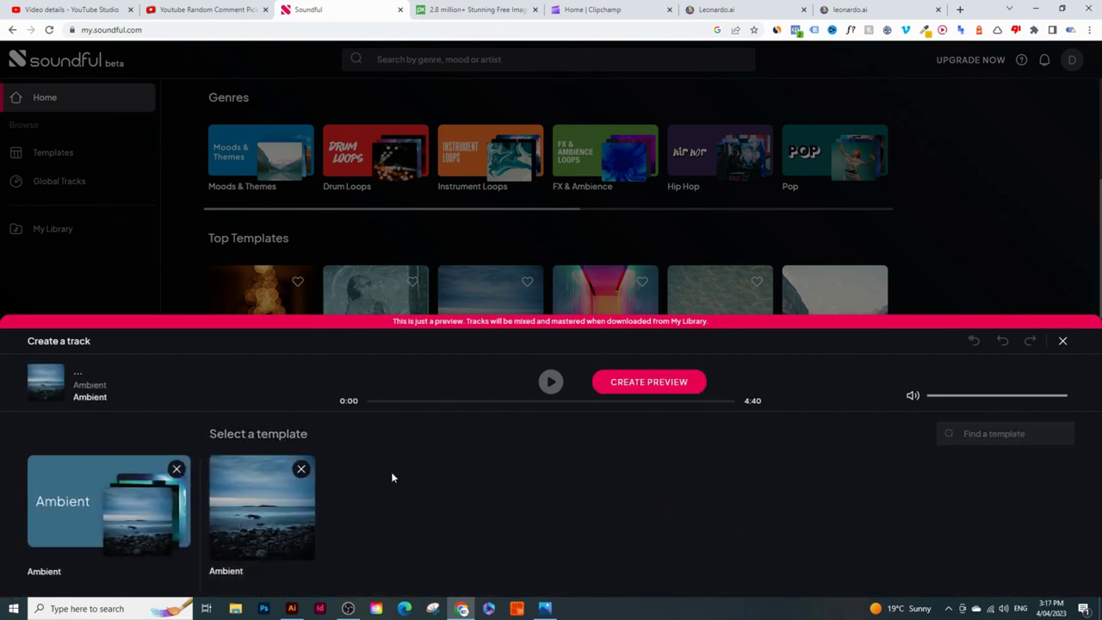
click(641, 384)
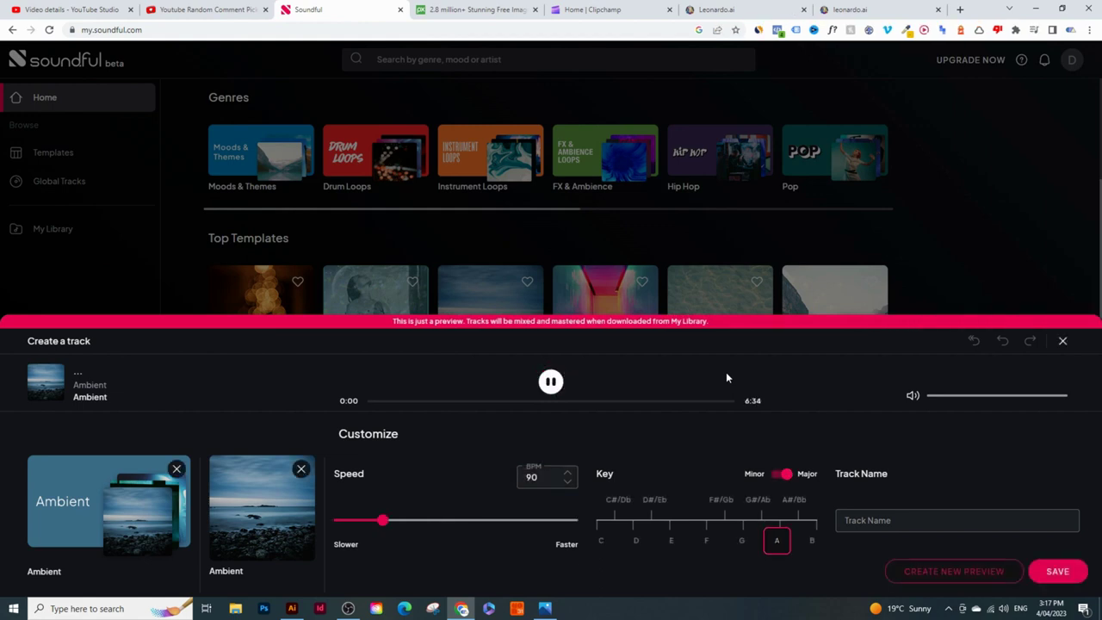
Set the Ambient track's speed to 94 BPM without applying it, skip the preview to about 1:42 and pause it.
click(413, 522)
drag(439, 527, 395, 521)
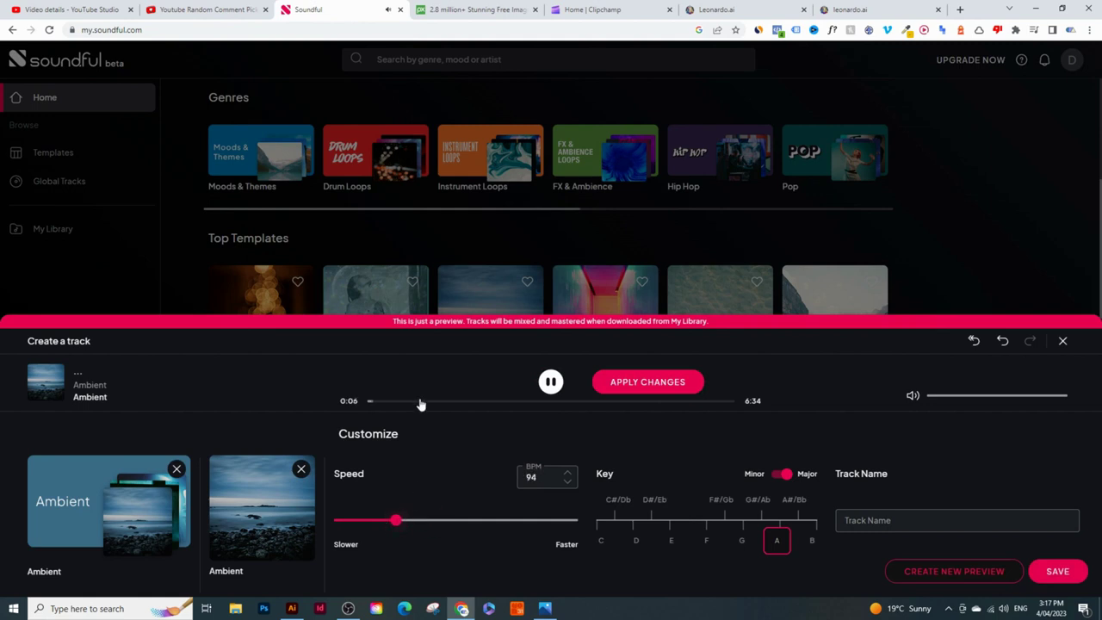
click(461, 402)
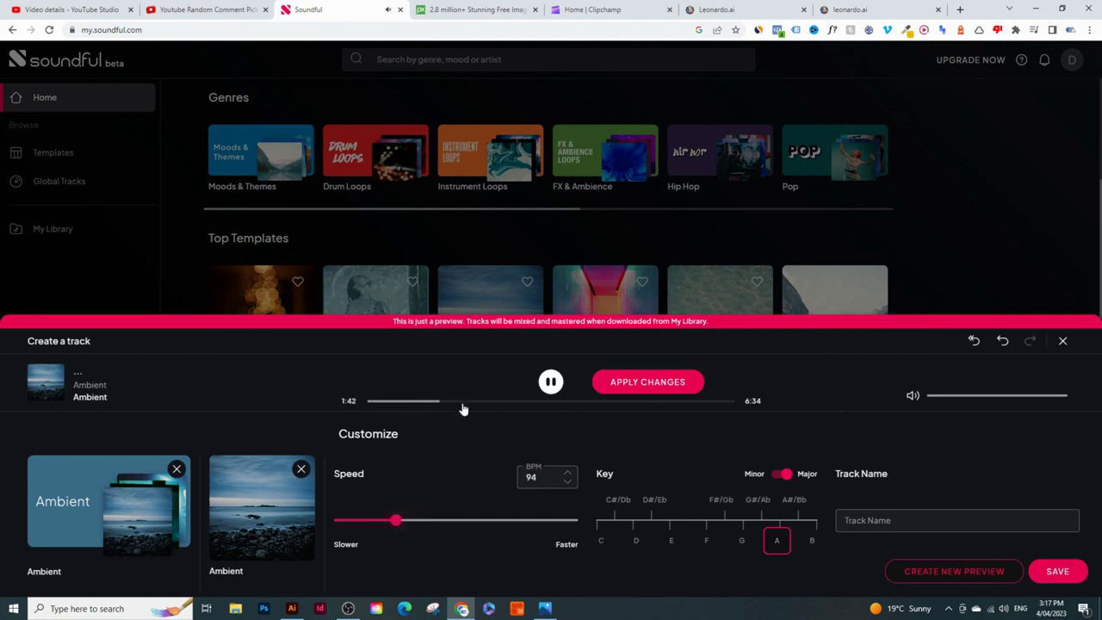
click(557, 387)
Name the new track "Ambient Cafe Sounds" and save it.
click(1059, 576)
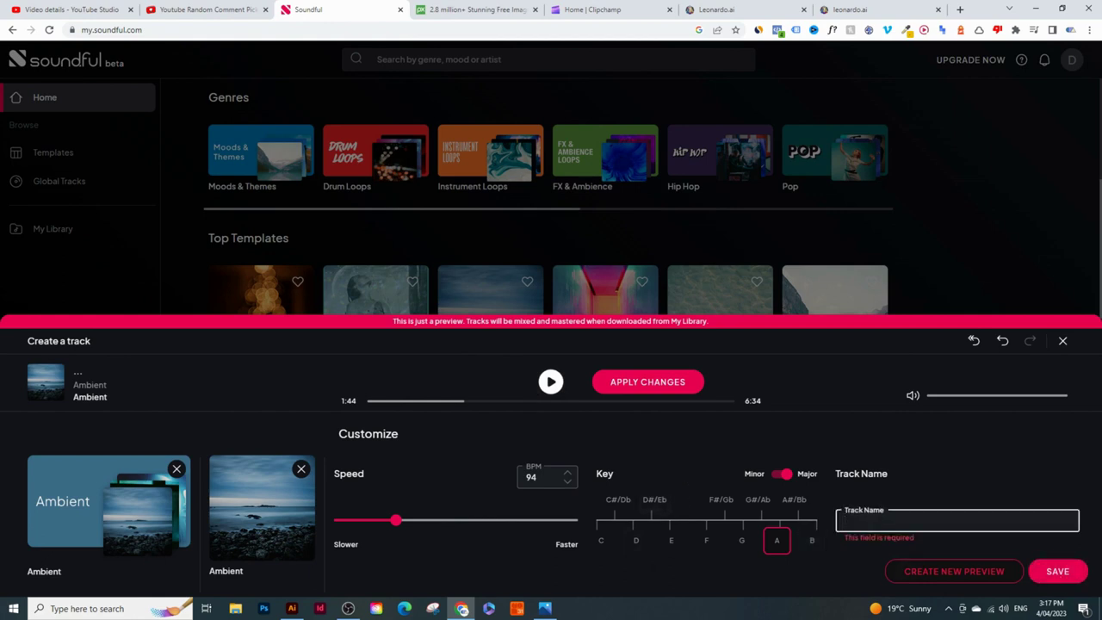
text(Ambient)
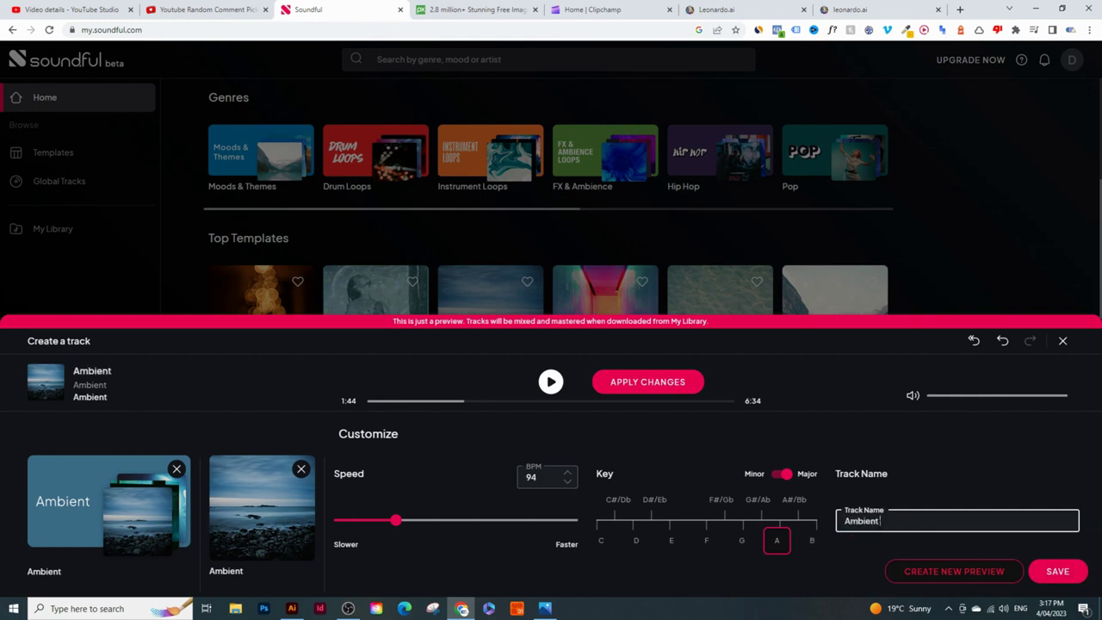
text( Cafe Sounds)
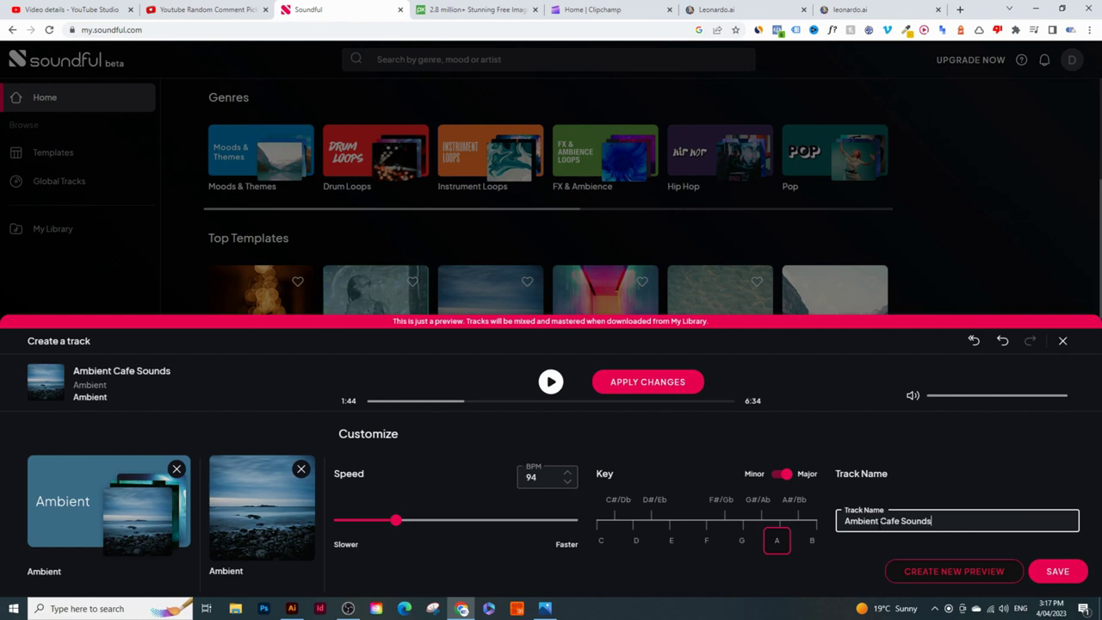
click(1036, 568)
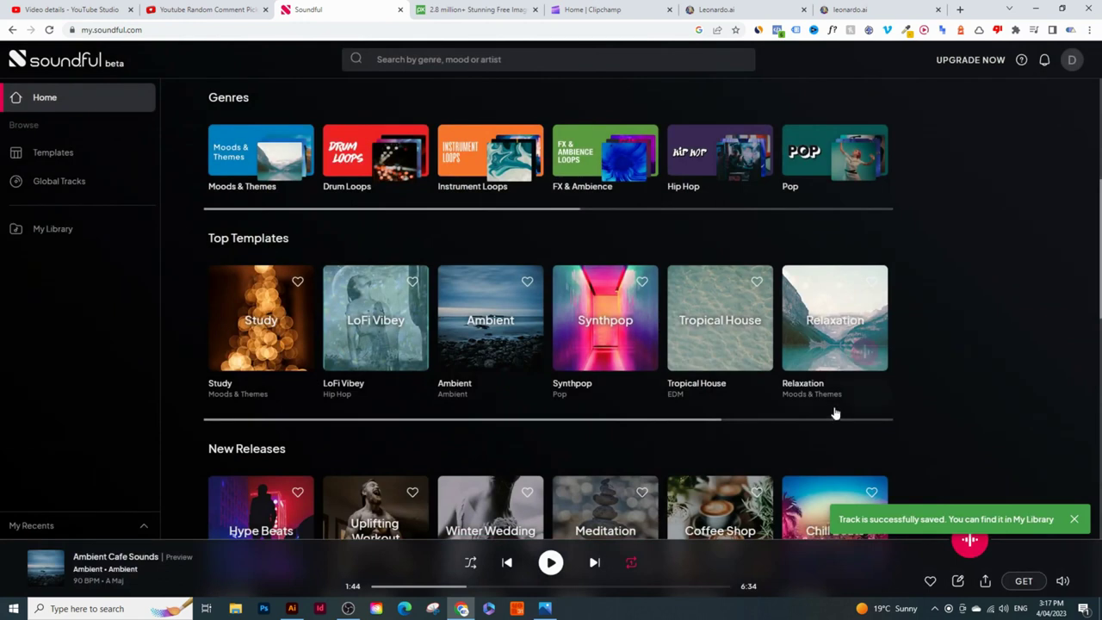
Listen to a short part of the Coffee Shop template under New Releases and pause it.
scroll(832, 416, down, 3)
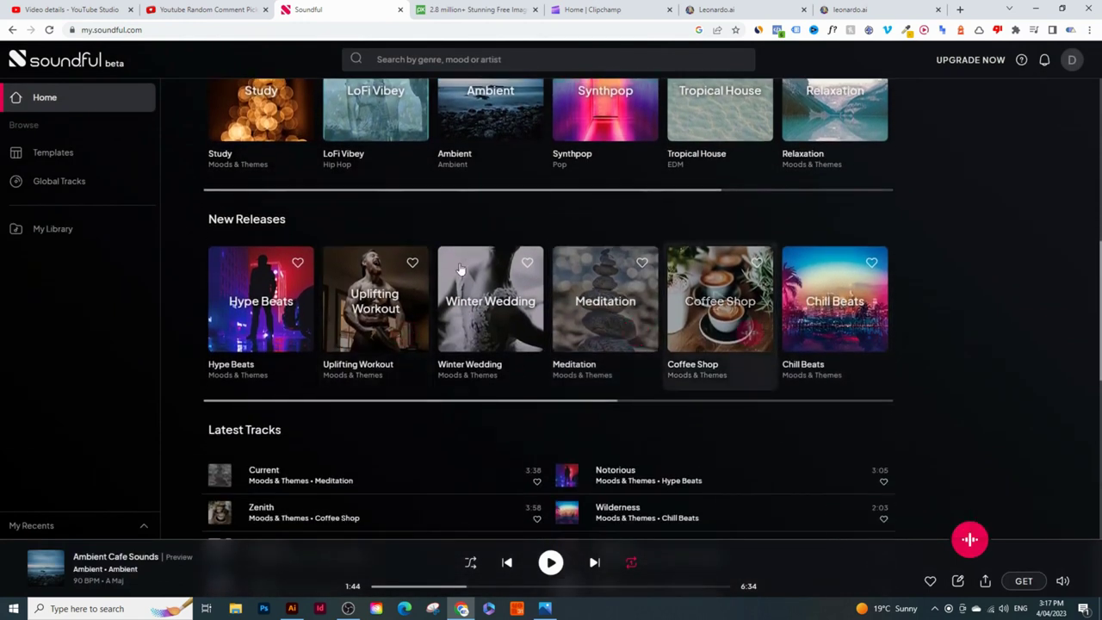
mouse_move(720, 298)
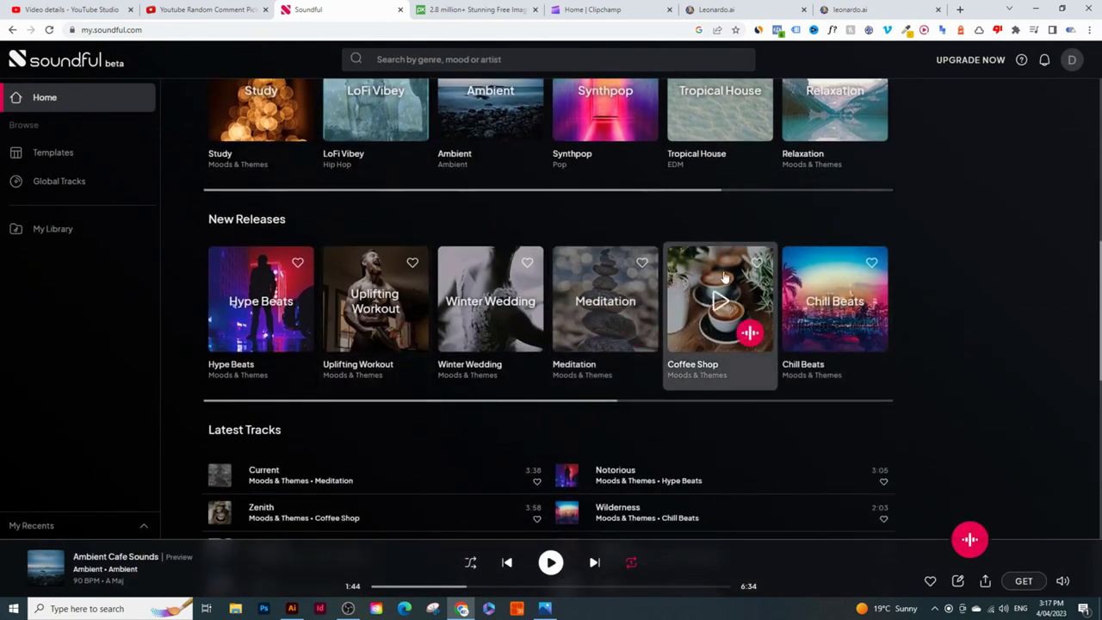
click(720, 301)
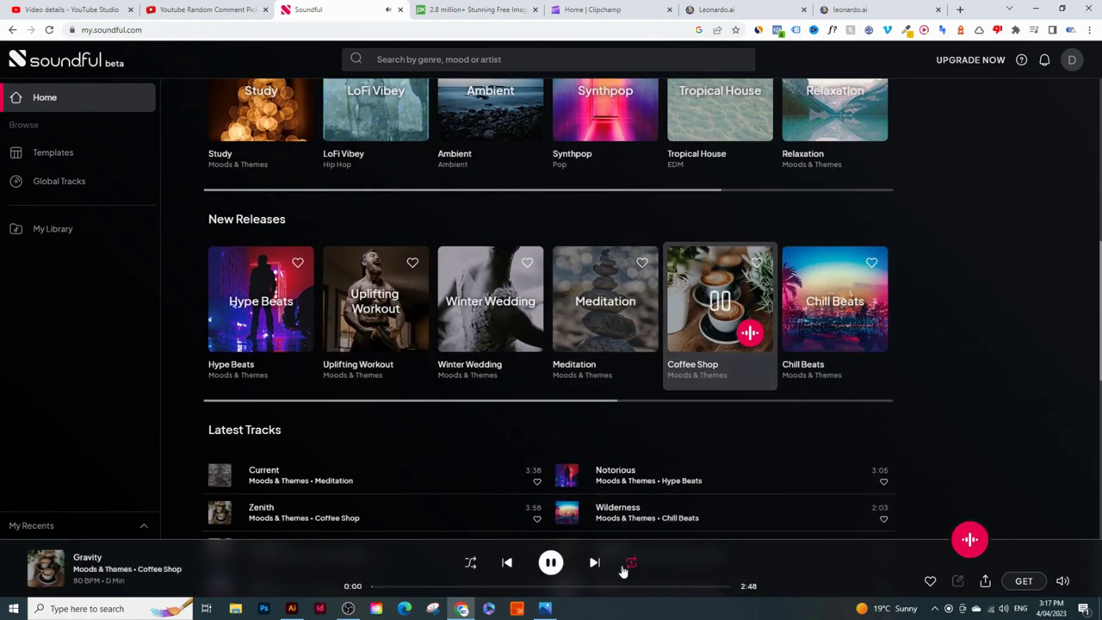
click(556, 568)
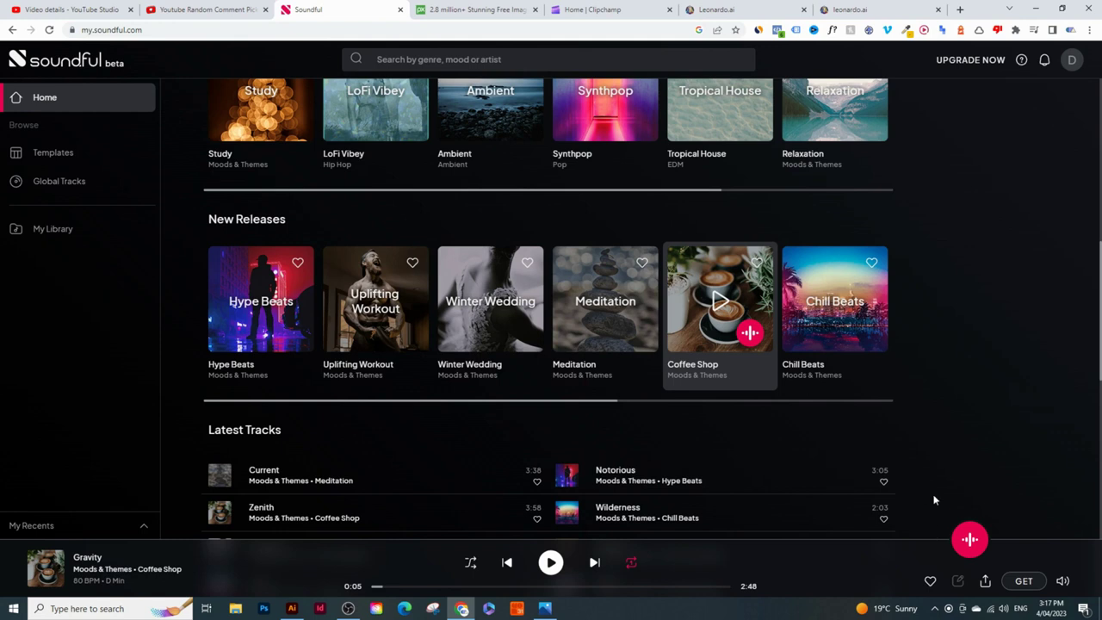
Render Ambient Cafe Sounds from the library with the Standard download option and dismiss the rendering notice.
click(970, 541)
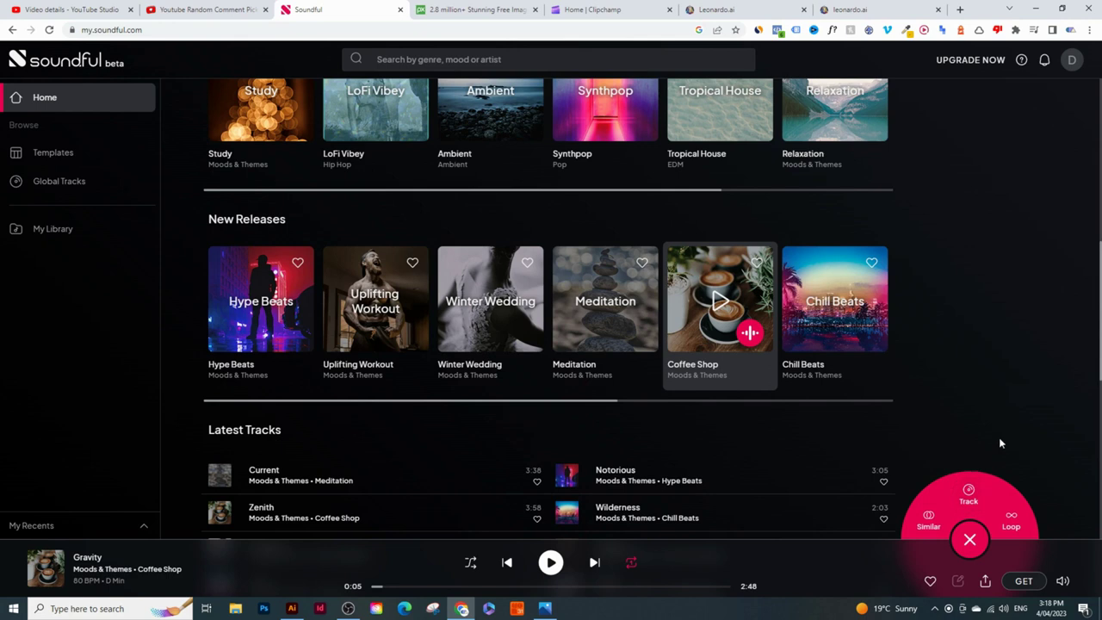
scroll(999, 438, up, 1)
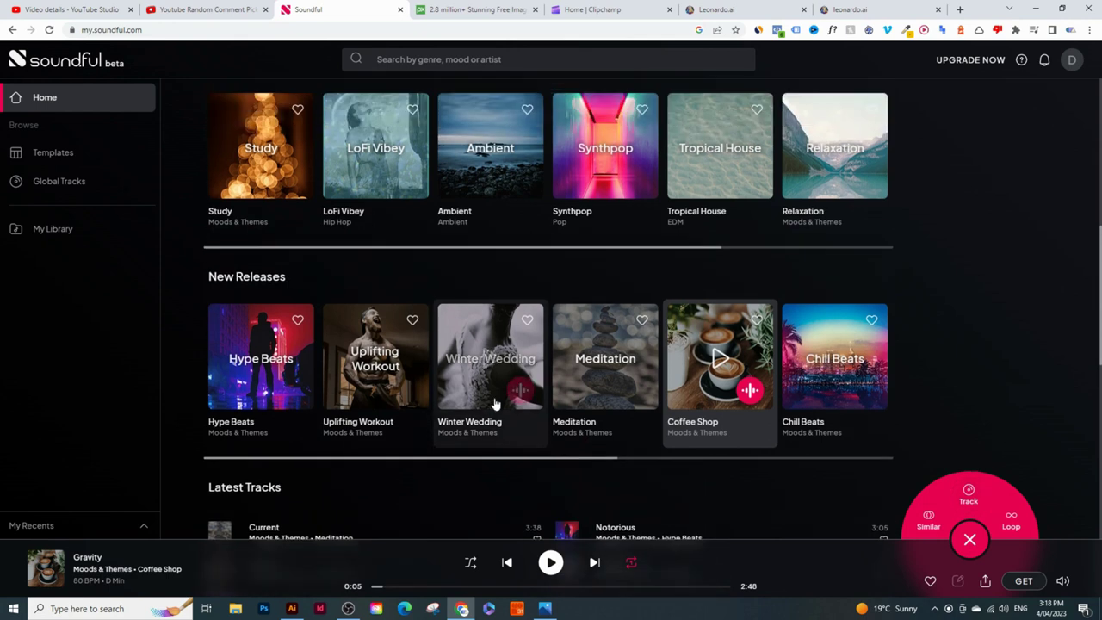
click(65, 241)
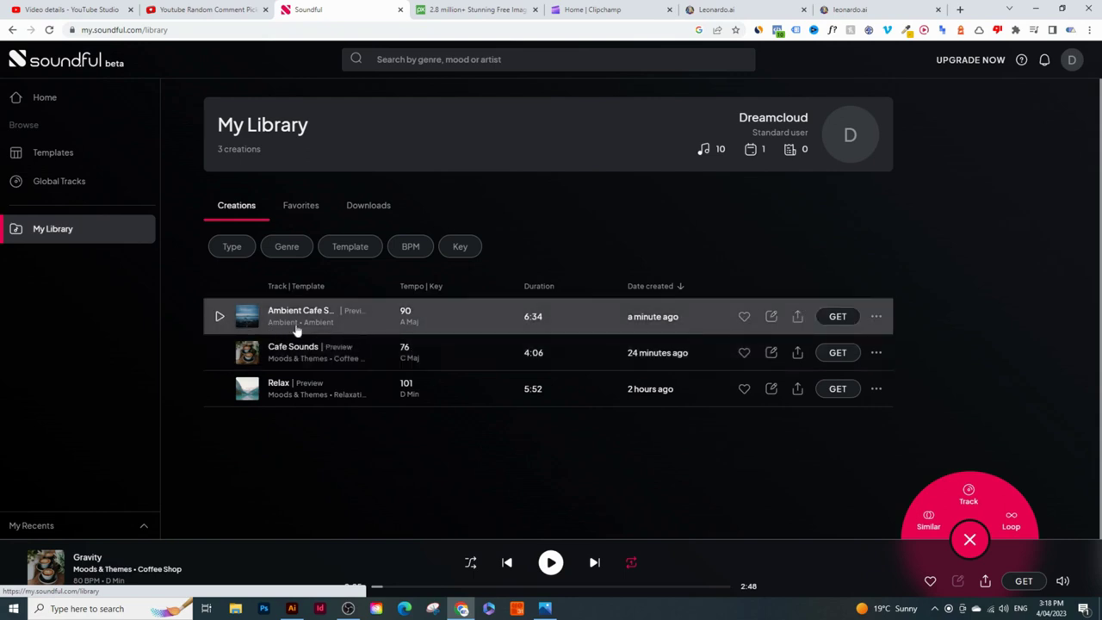
click(827, 318)
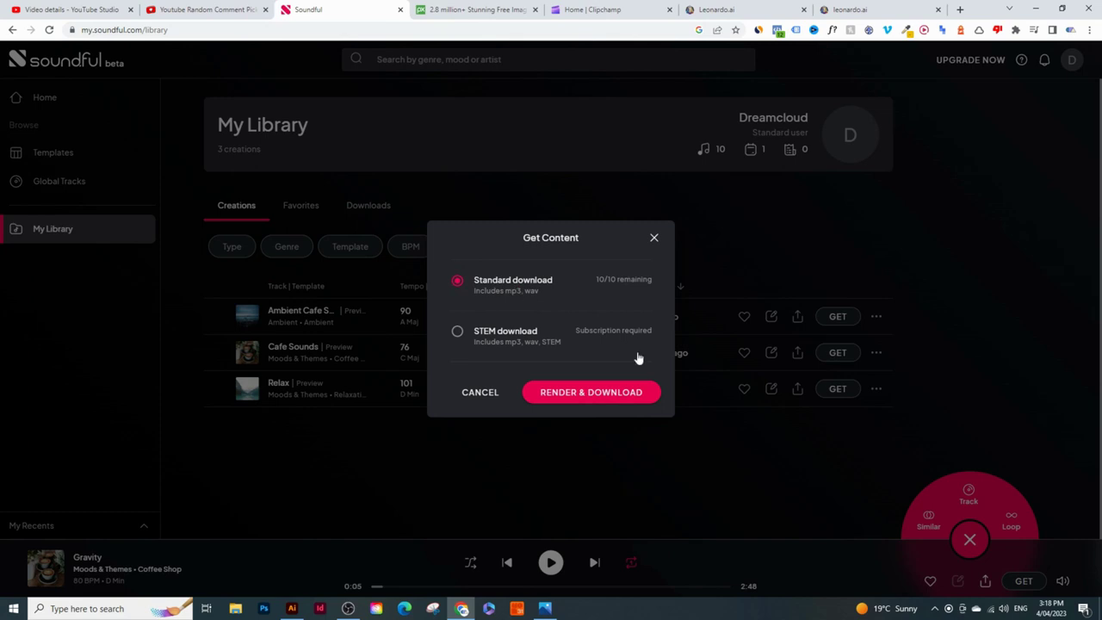
click(610, 396)
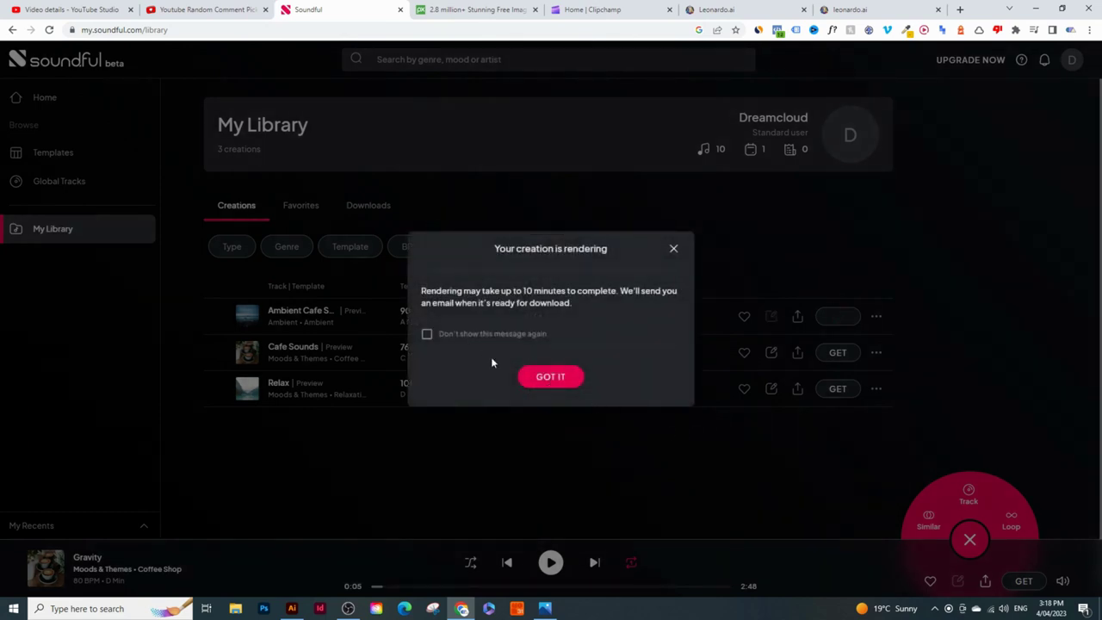
click(527, 378)
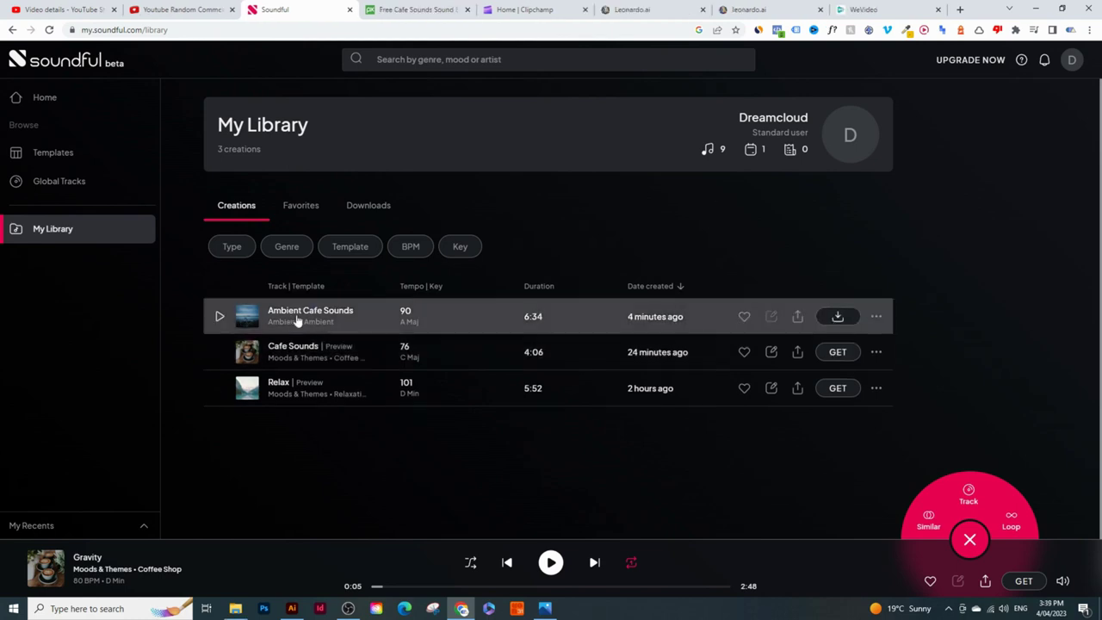
Choose the MP3 format for the rendered Ambient Cafe Sounds track, and close the download options without downloading.
click(840, 318)
click(462, 283)
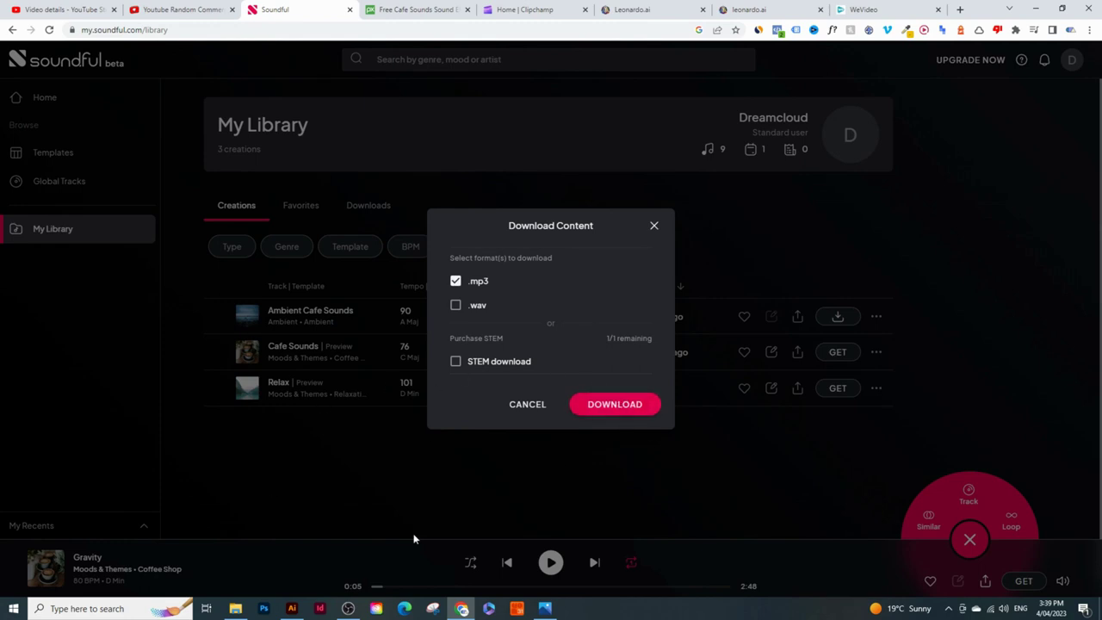
click(655, 227)
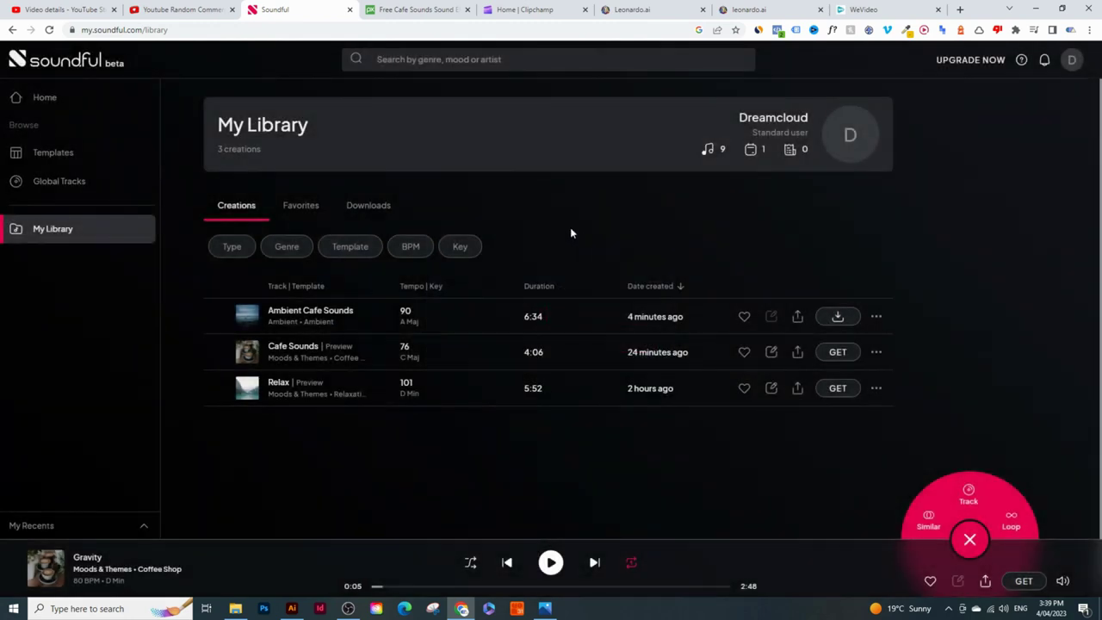
Switch to Clipchamp and create a new video from scratch.
click(521, 12)
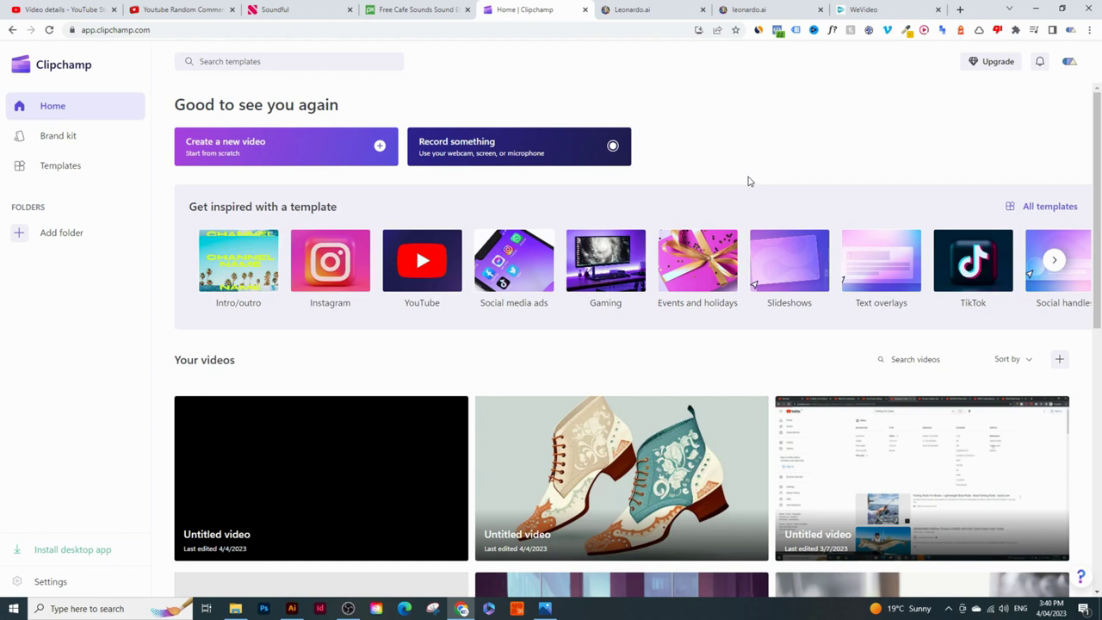
scroll(553, 365, down, 4)
scroll(554, 365, up, 4)
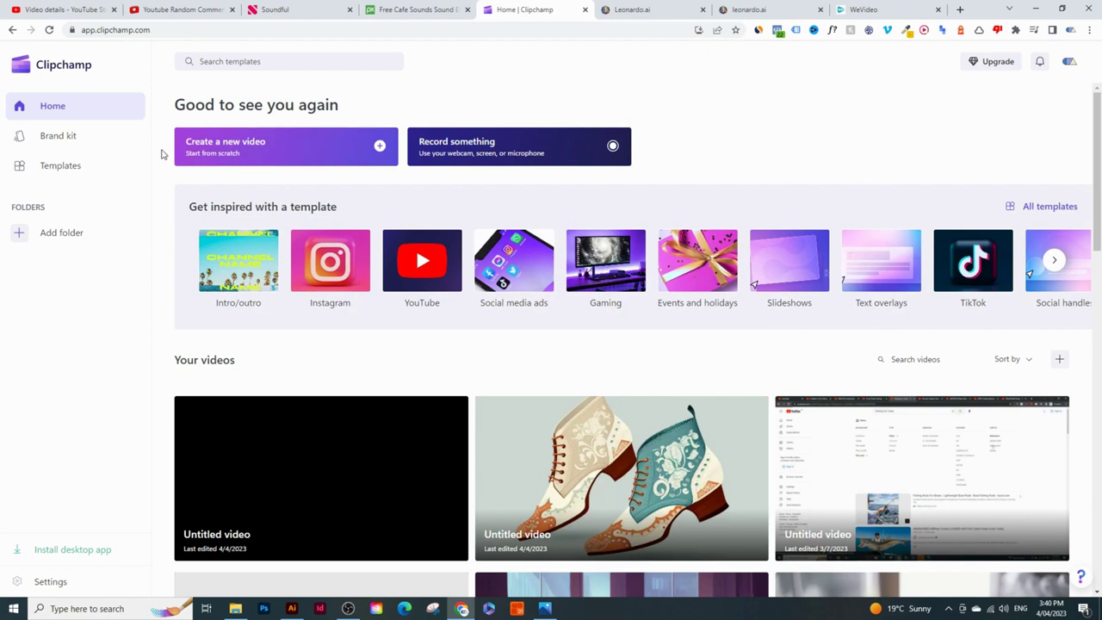
click(320, 151)
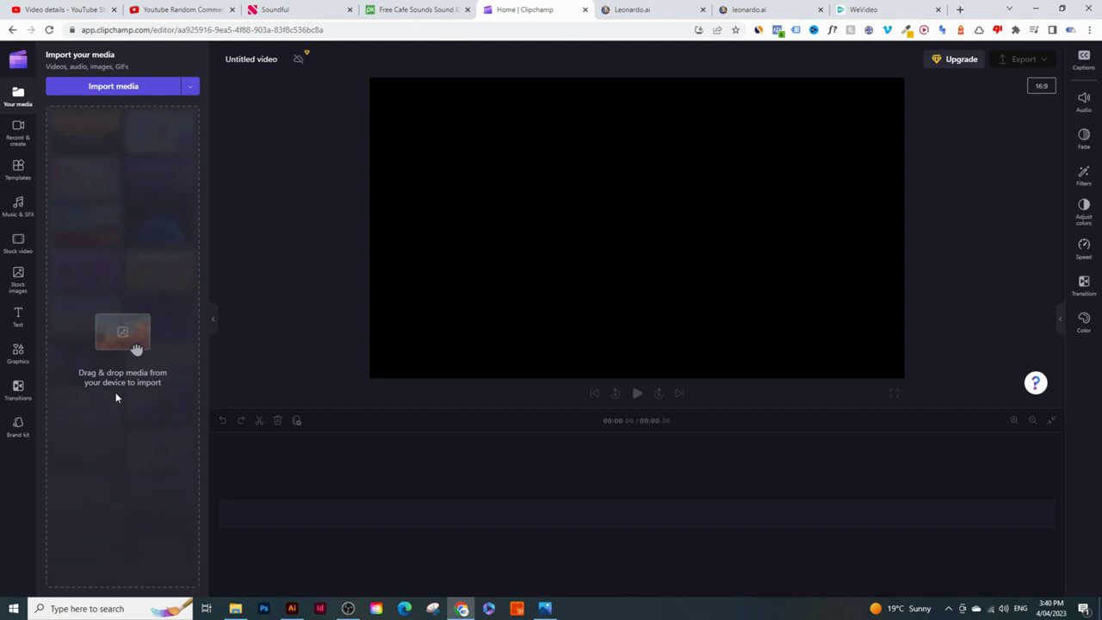
Import the Ambient Cafe Sounds audio file from the Downloads folder into the new video's media.
click(235, 608)
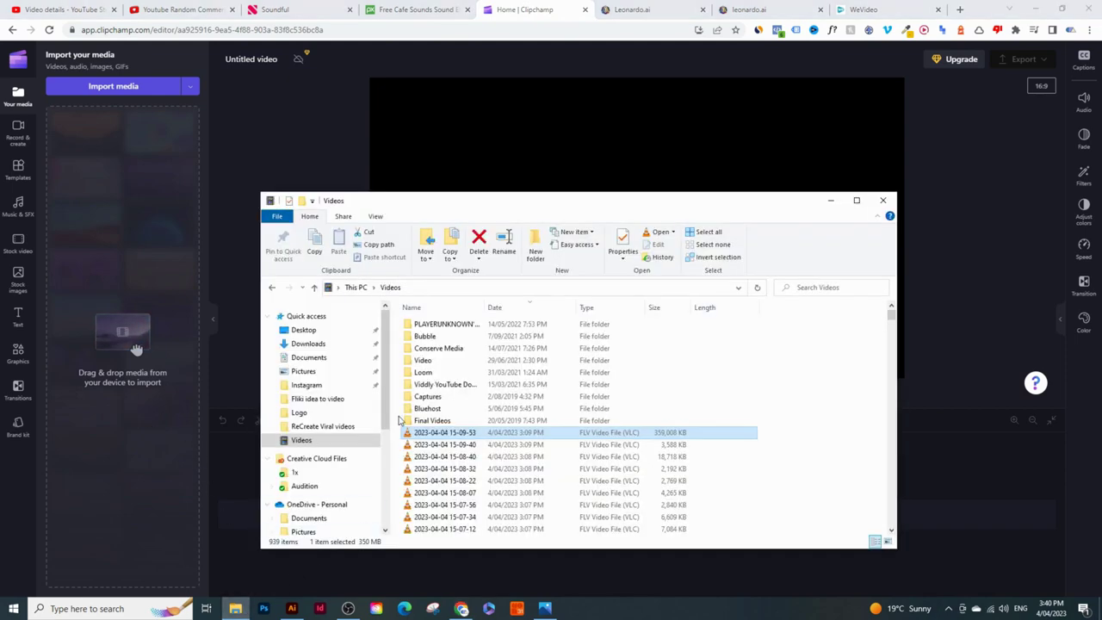
click(320, 344)
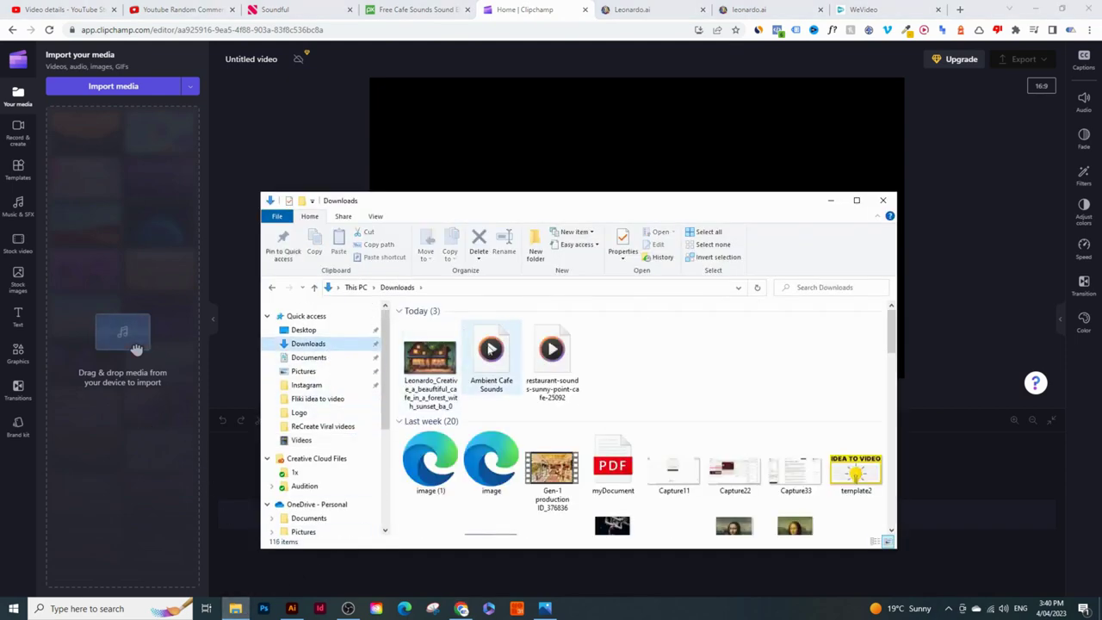
drag(491, 353, 138, 275)
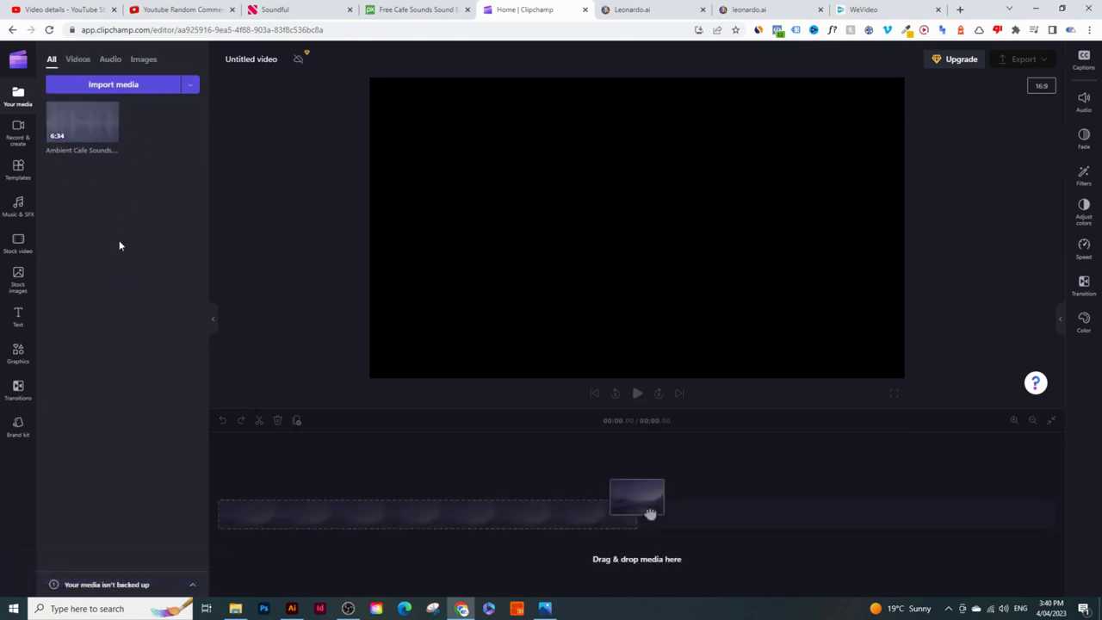
Switch to Pixabay, return to its home page and open the Sound Effects section.
click(415, 10)
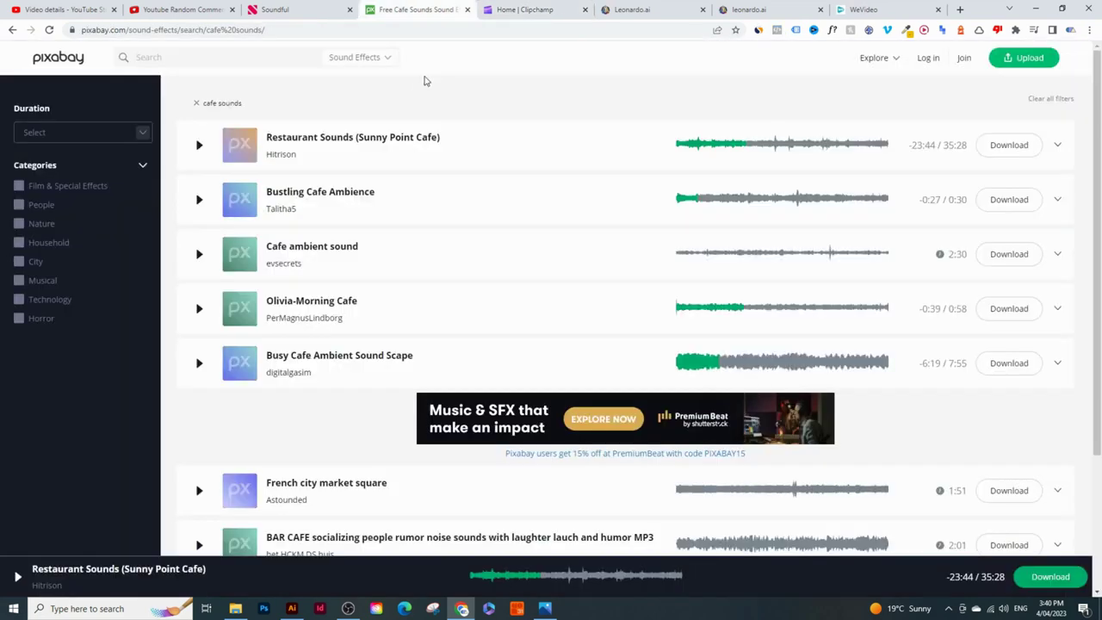
click(57, 58)
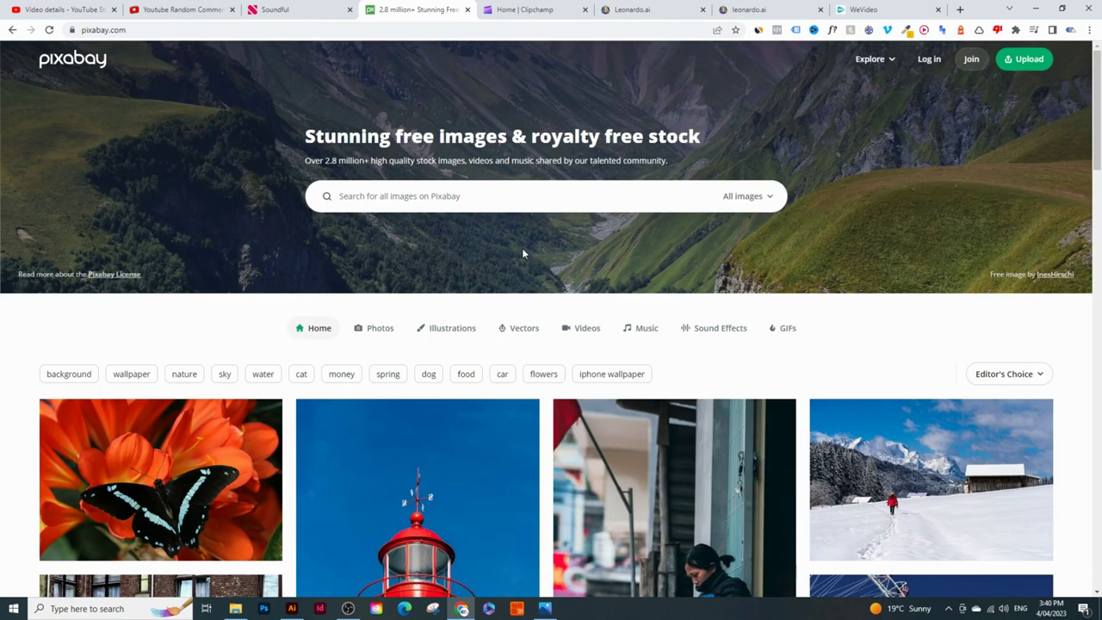
scroll(519, 313, down, 4)
scroll(571, 274, up, 3)
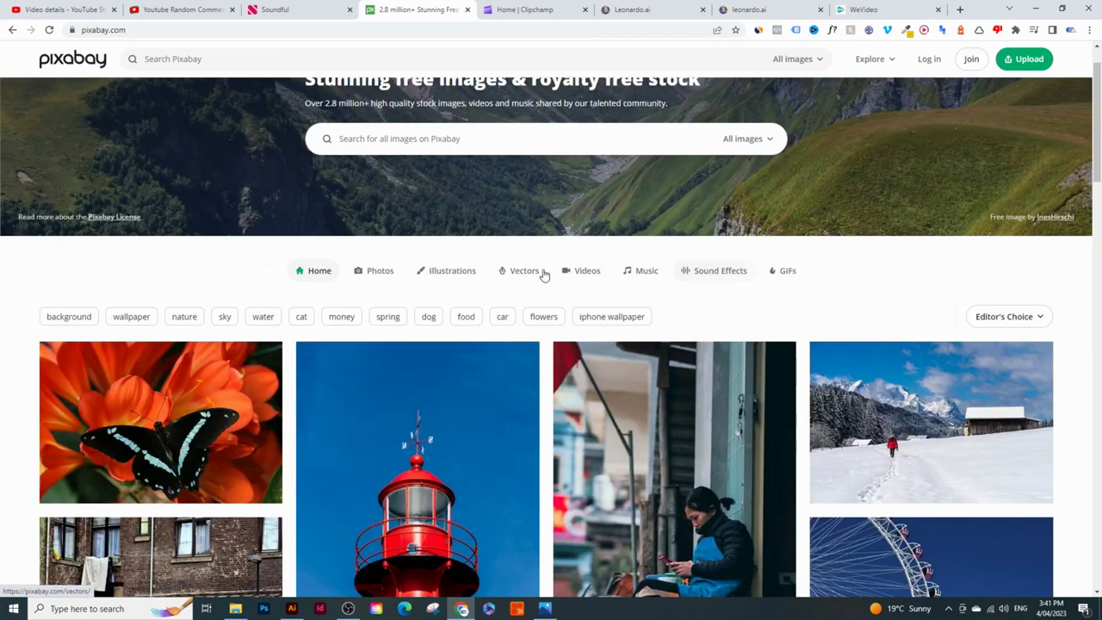
click(707, 272)
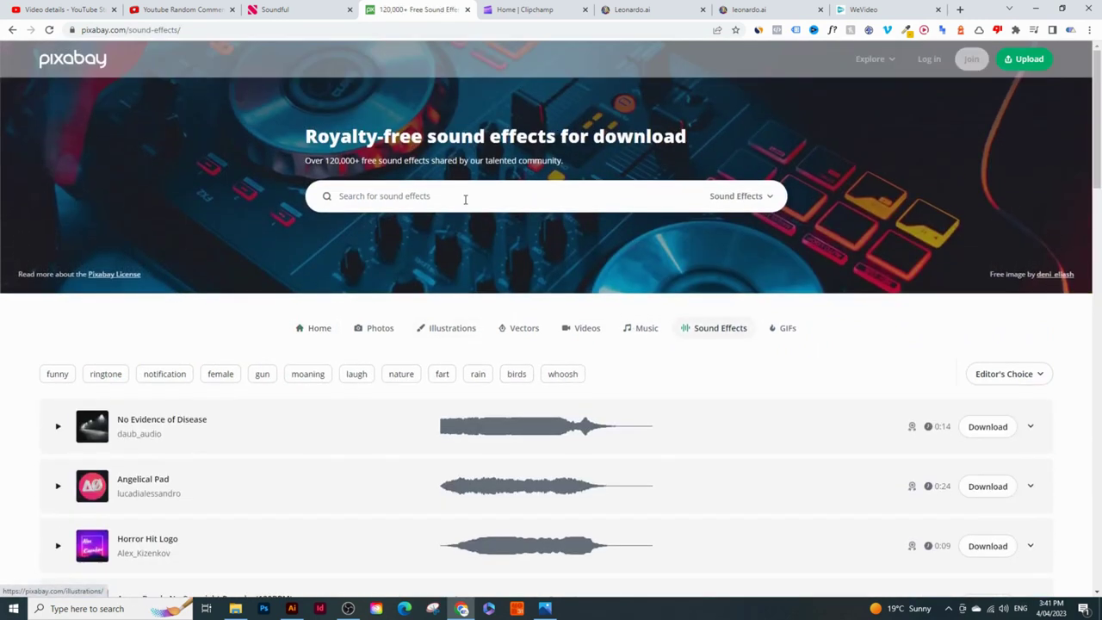
Search the Pixabay sound effects for "cafe sounds".
click(450, 192)
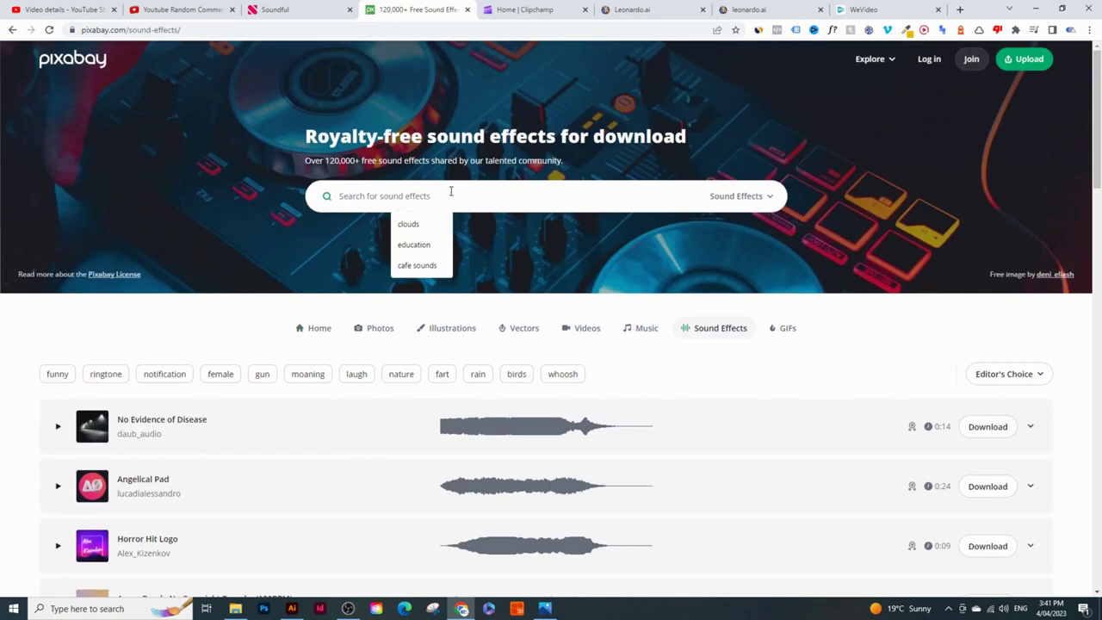
click(417, 265)
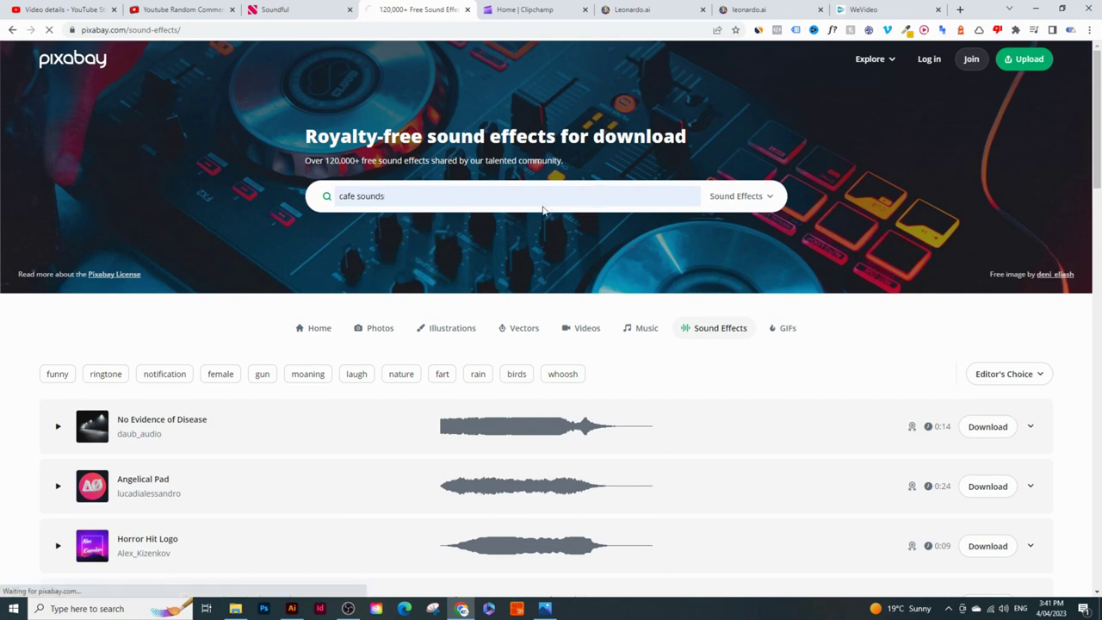
key(Return)
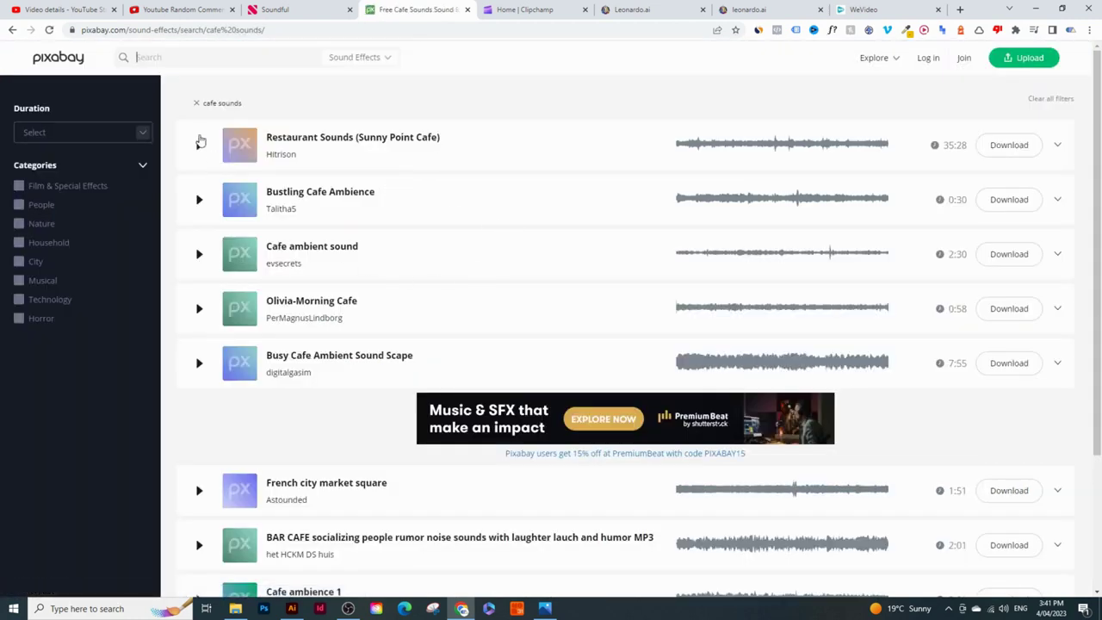
Preview Restaurant Sounds (Sunny Point Cafe), skipping ahead to more than a third of the way through, and stop playback.
click(199, 148)
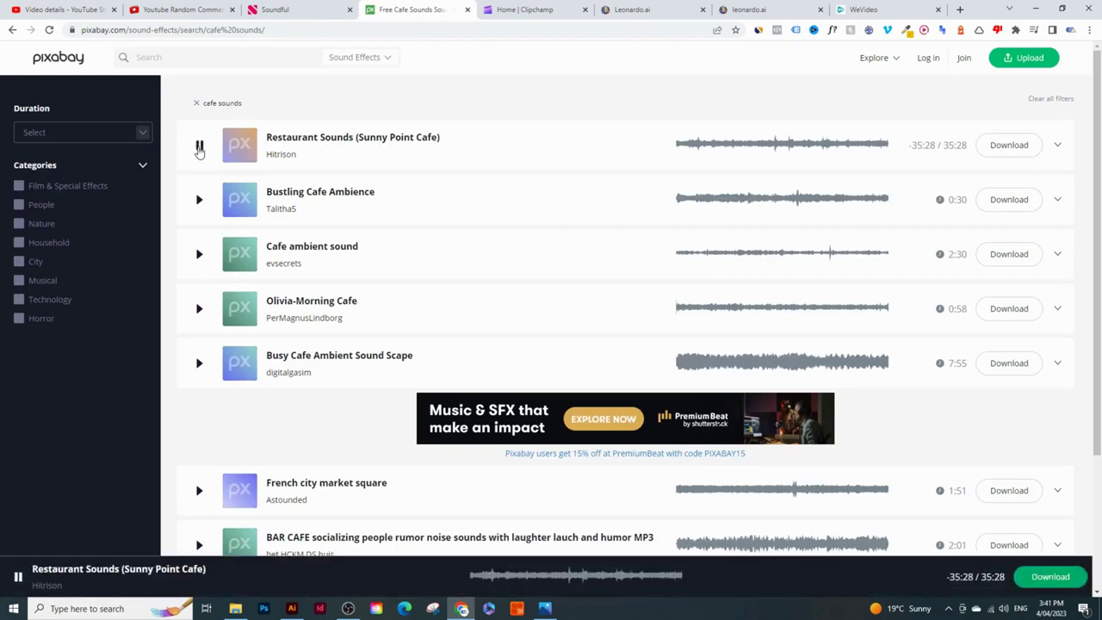
click(704, 156)
click(758, 158)
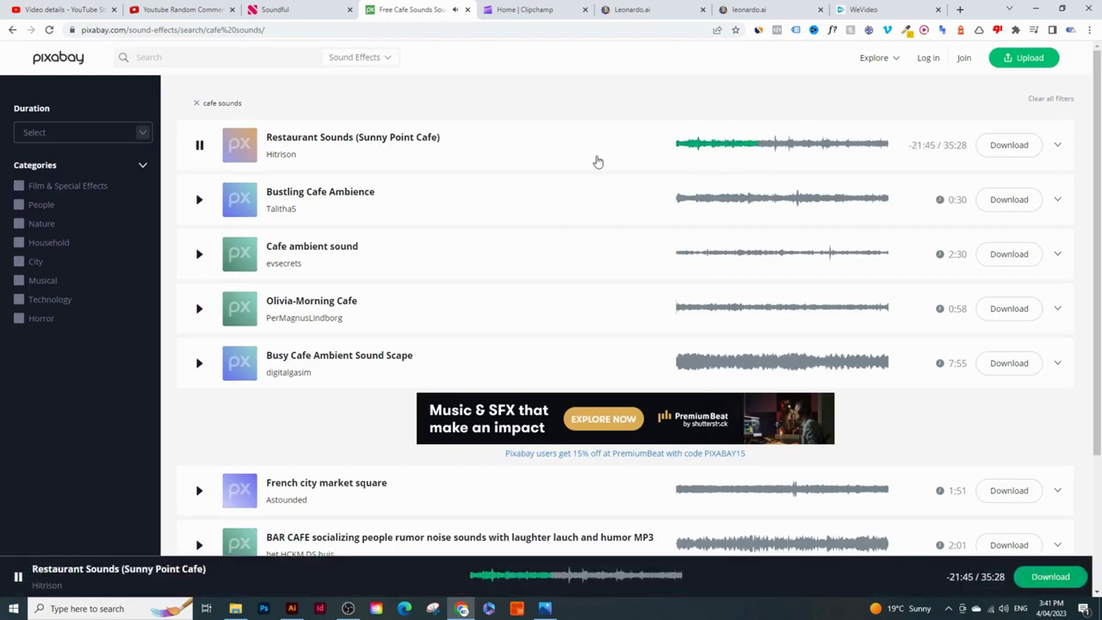
click(200, 148)
Download Restaurant Sounds (Sunny Point Cafe) and import the MP3 into the media of the Clipchamp video.
scroll(462, 290, down, 2)
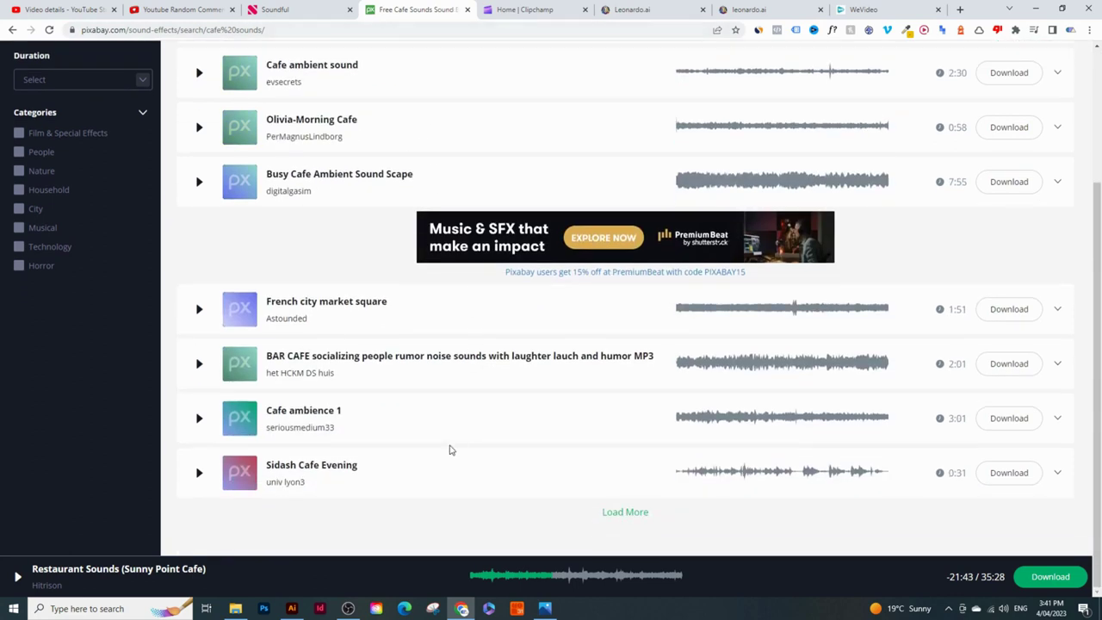
scroll(452, 448, up, 2)
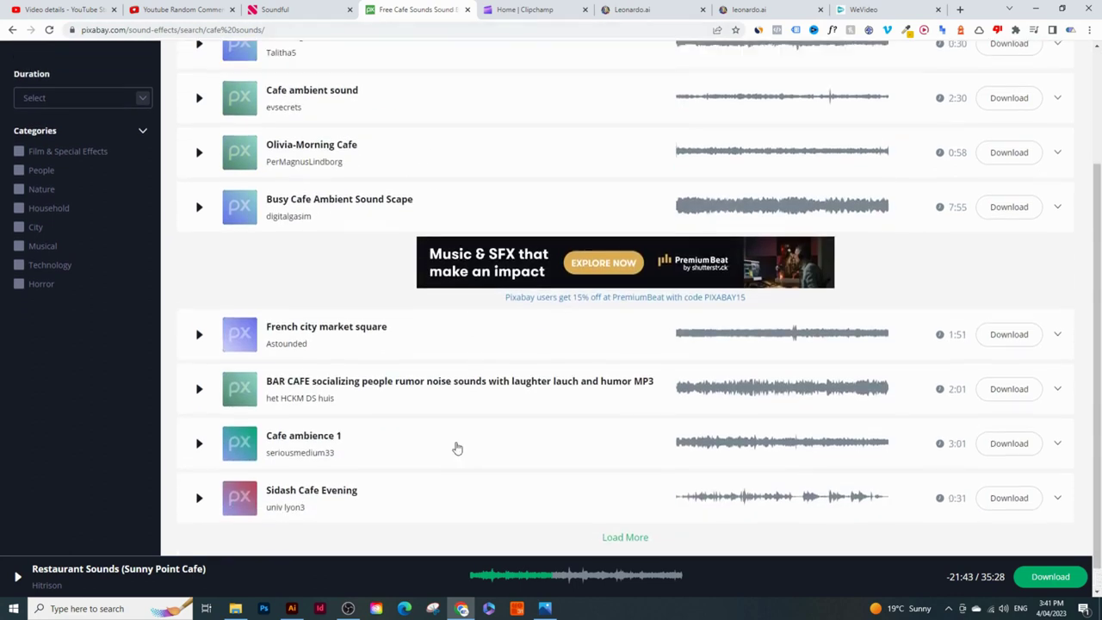
click(1008, 153)
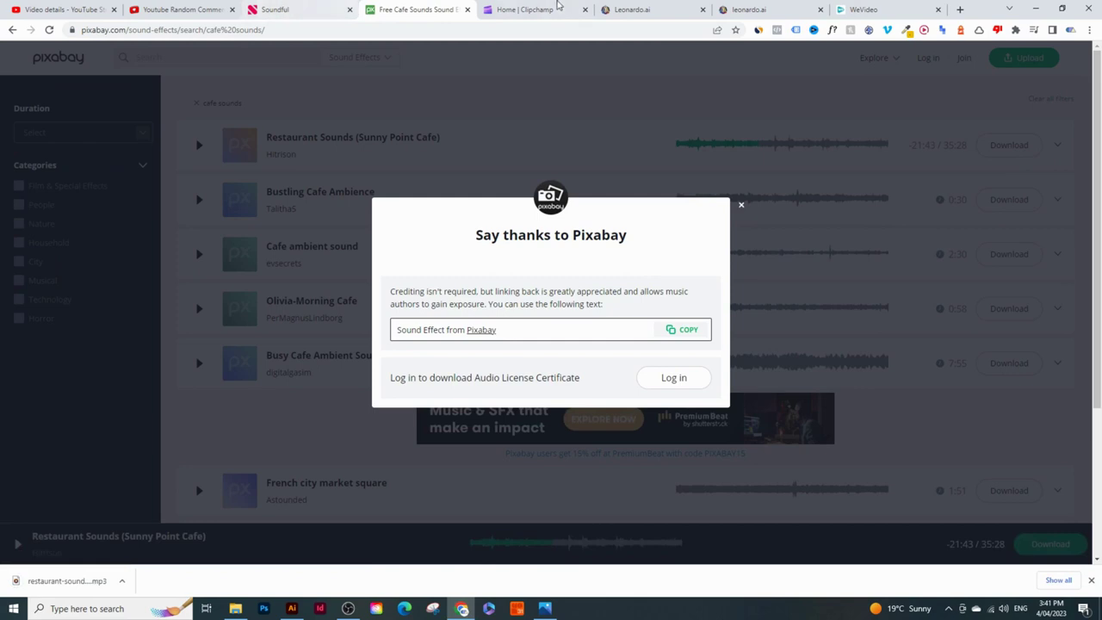
click(522, 9)
drag(54, 580, 172, 293)
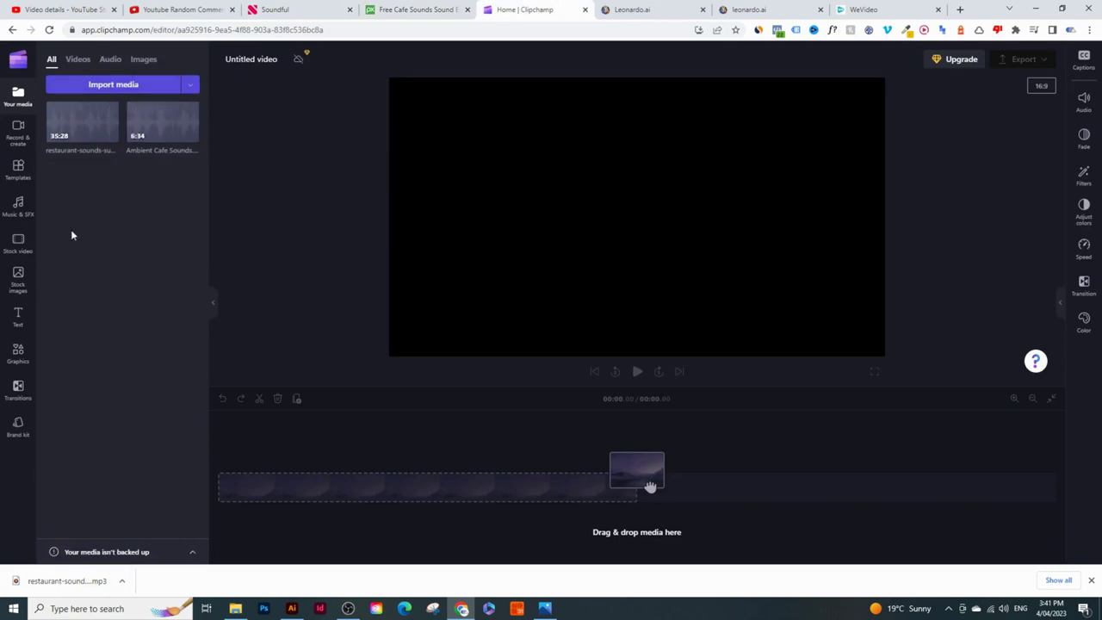
Place Ambient Cafe Sounds at the start of the timeline and preview a short passage from about 0:38.
drag(83, 124, 287, 483)
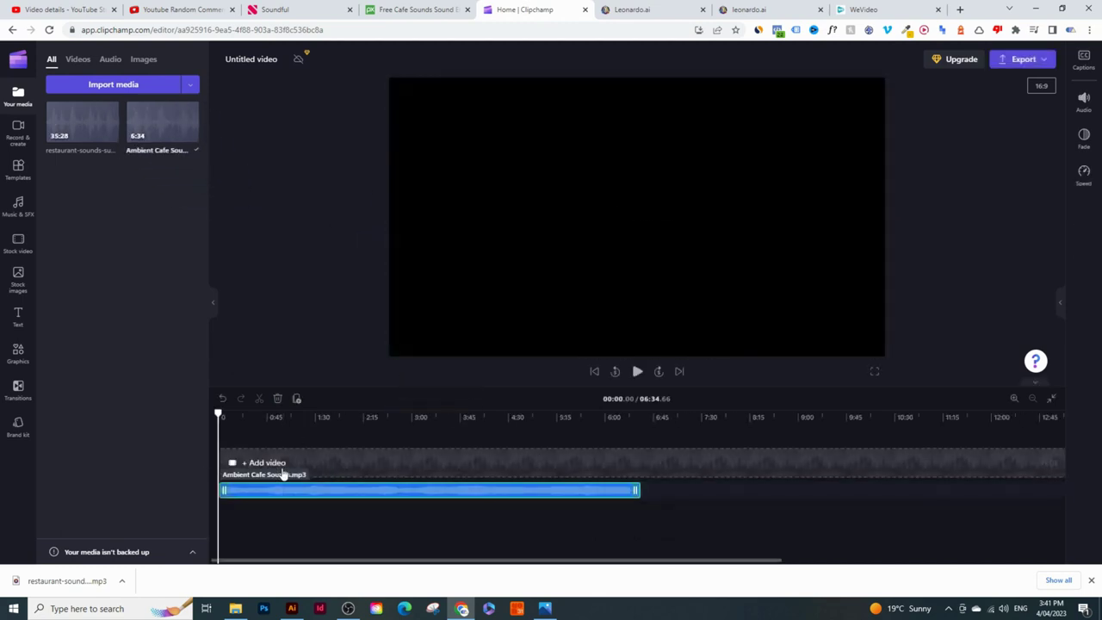
click(637, 376)
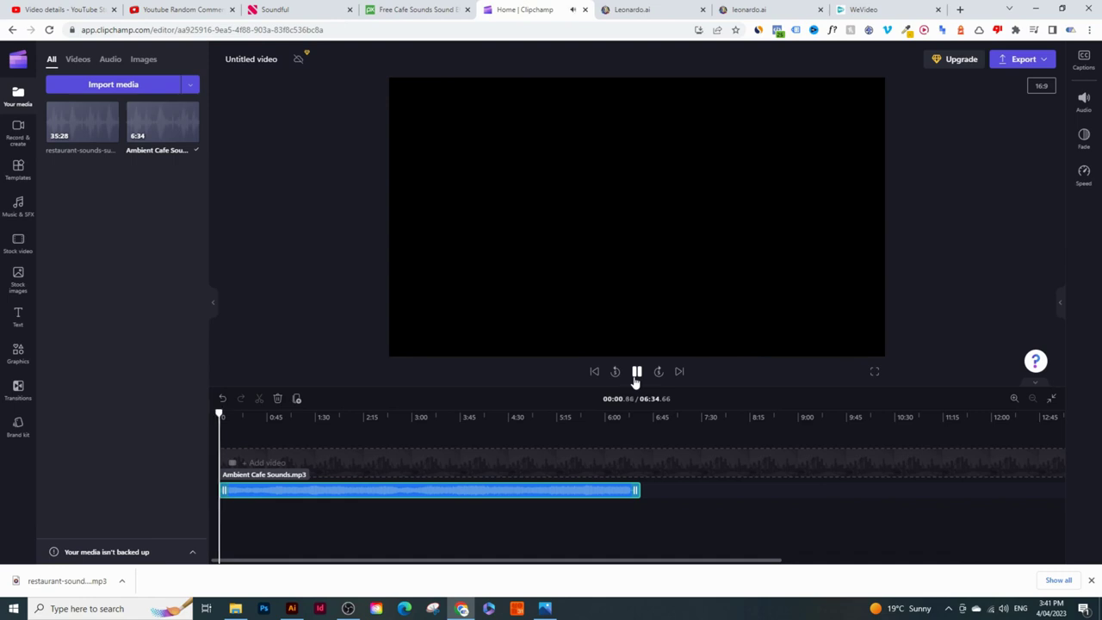
click(258, 420)
click(637, 376)
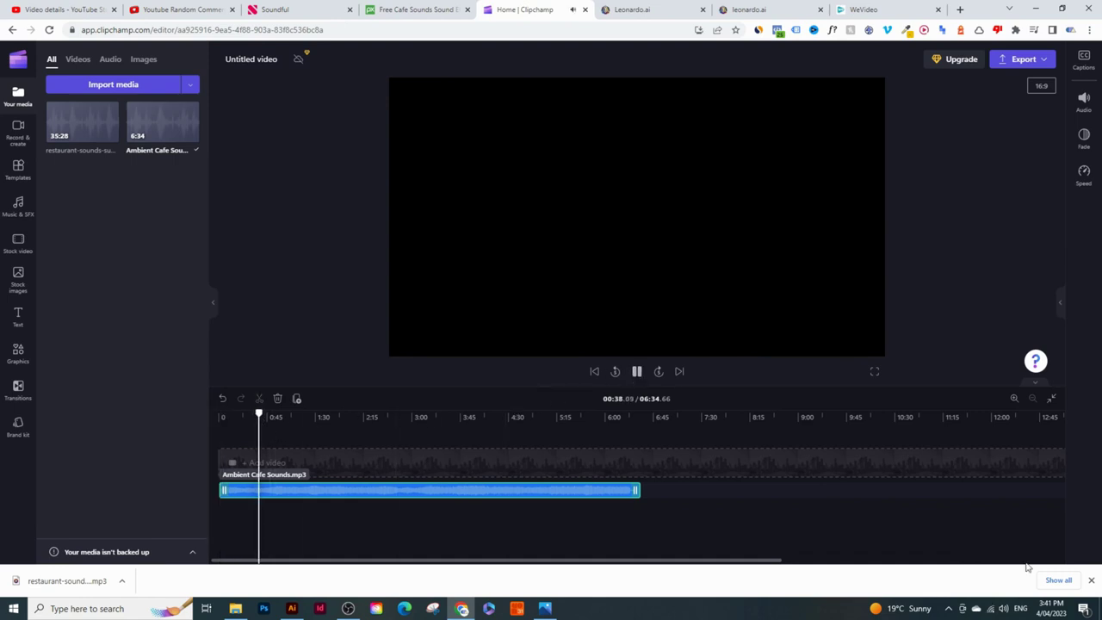
click(1091, 581)
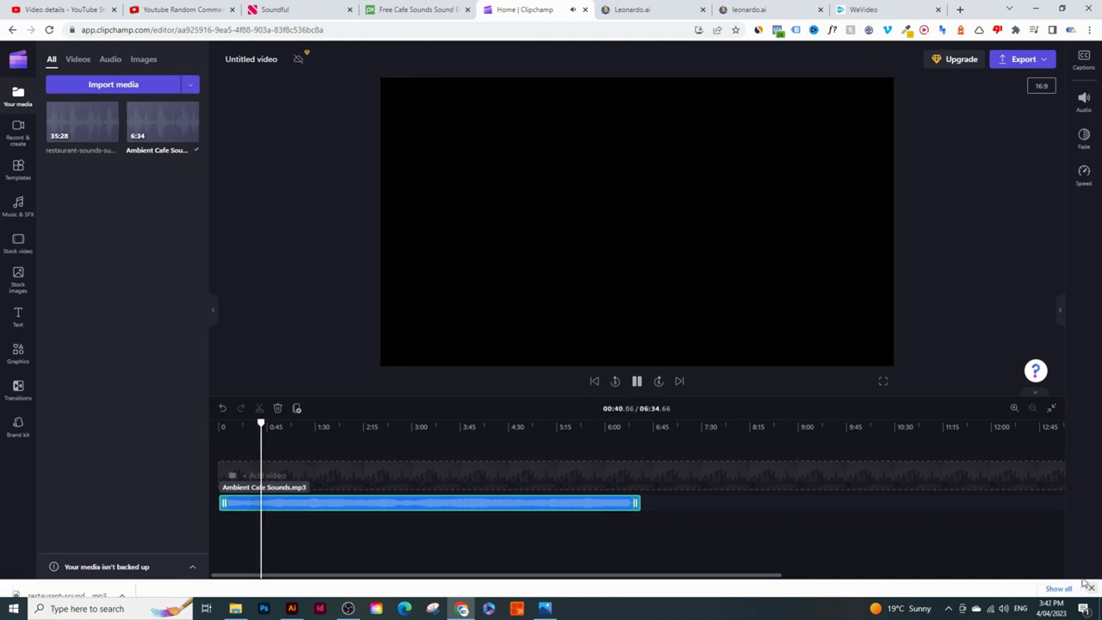
click(637, 392)
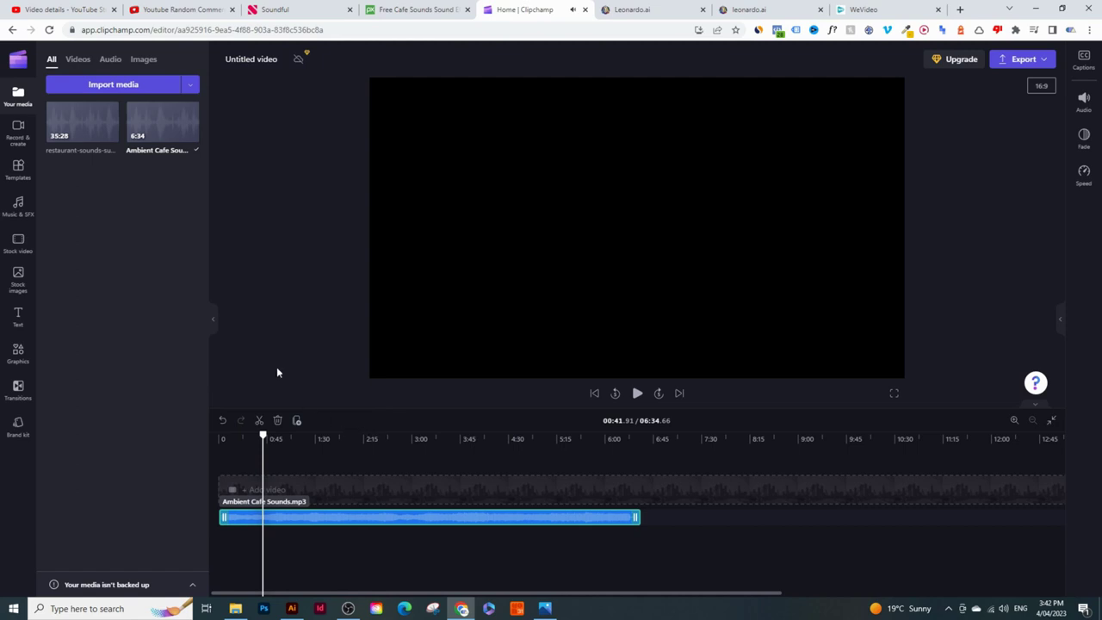
Add the restaurant sounds audio on its own track from the start of the timeline and listen to the mix.
drag(81, 117, 219, 439)
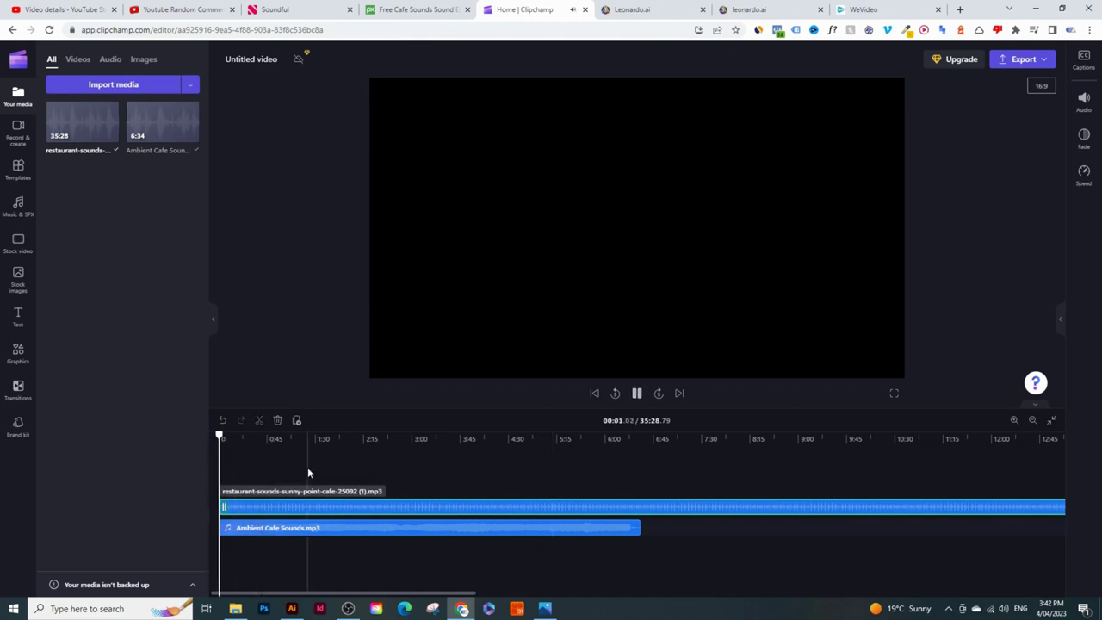
click(349, 611)
click(348, 608)
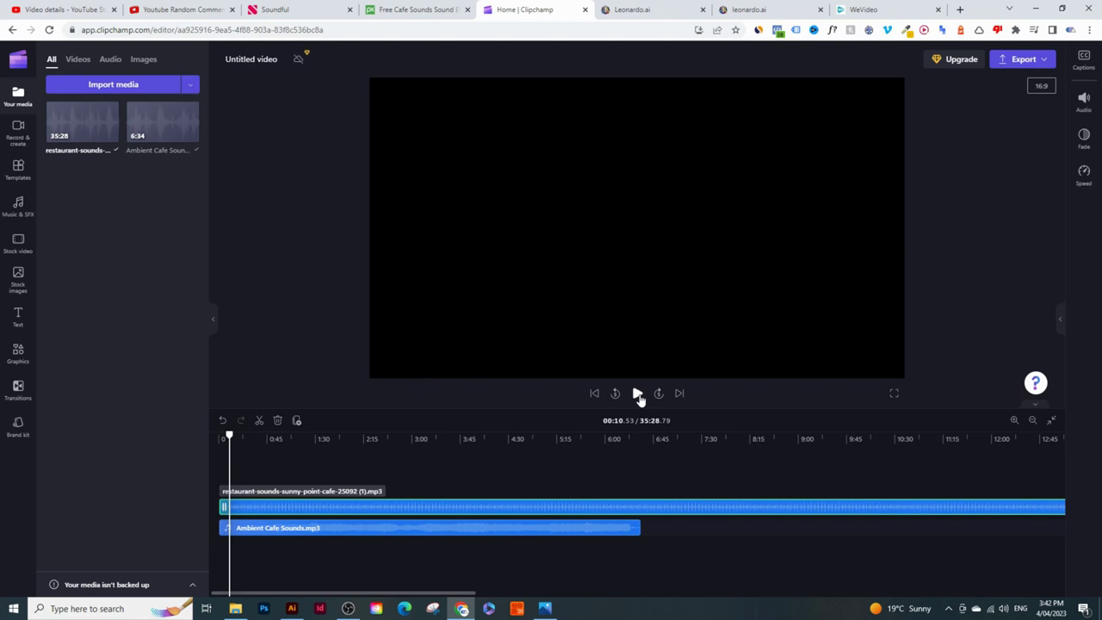
Copy the Ambient Cafe Sounds clip, paste it after the original and move the copy up against the original's end.
drag(617, 529, 573, 480)
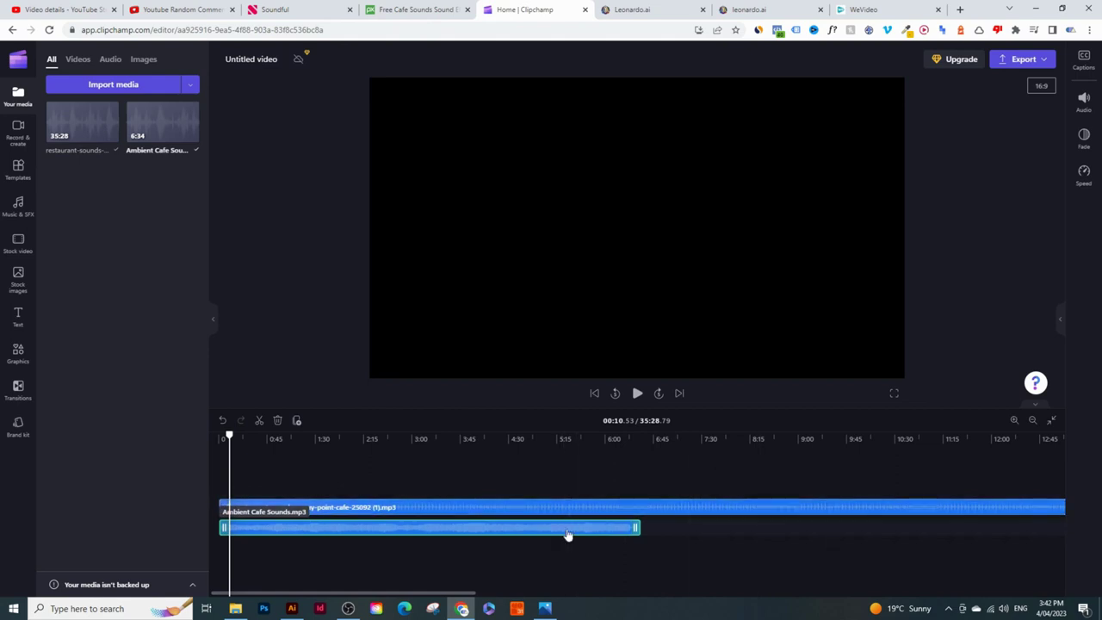
right_click(510, 534)
click(549, 448)
right_click(650, 523)
click(693, 532)
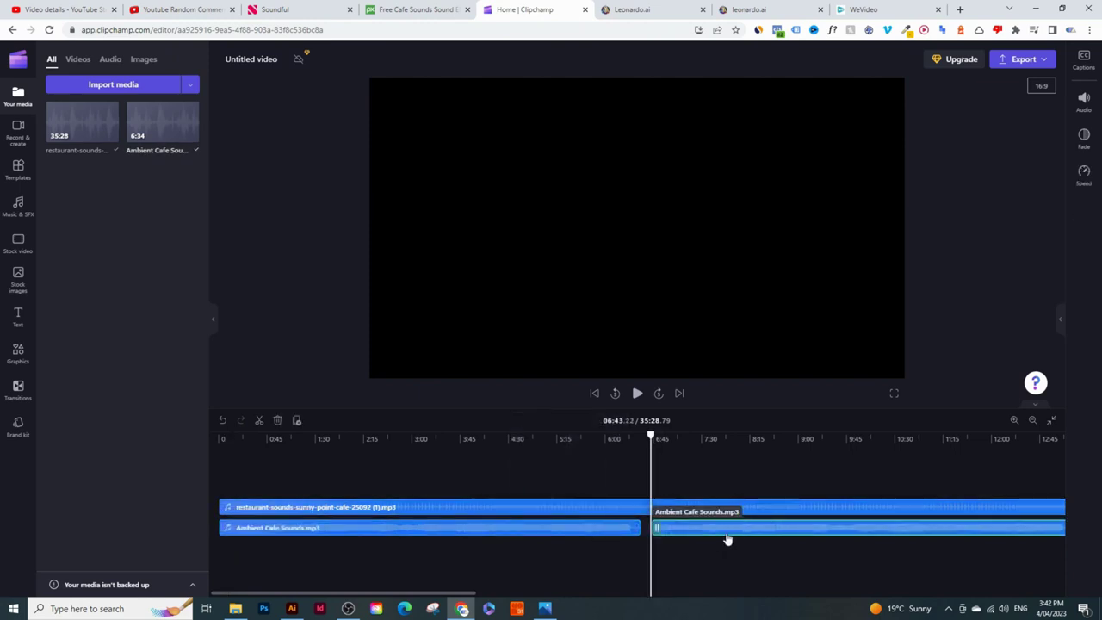
drag(656, 532, 663, 517)
drag(739, 535, 711, 539)
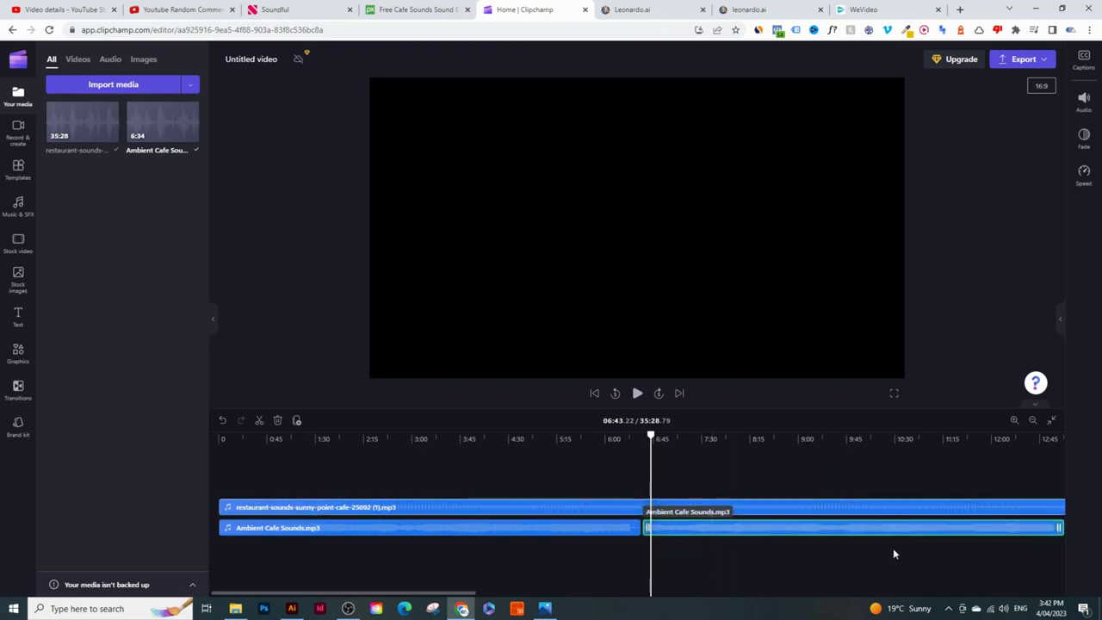
Paste four more copies of Ambient Cafe Sounds after the second clip on the music track.
click(1031, 422)
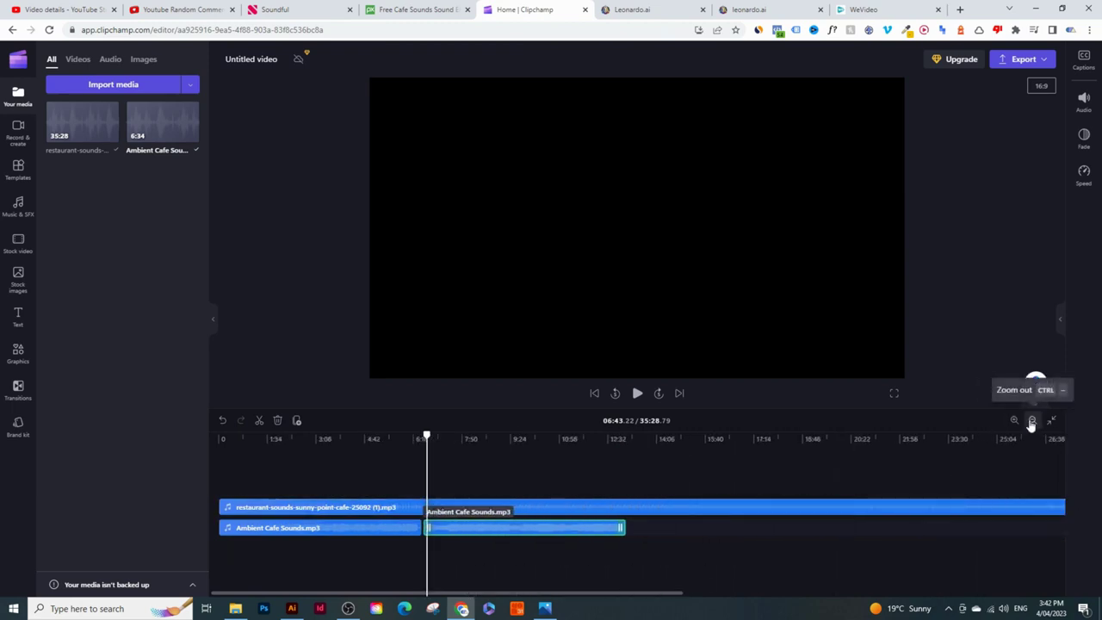
click(1031, 423)
click(574, 453)
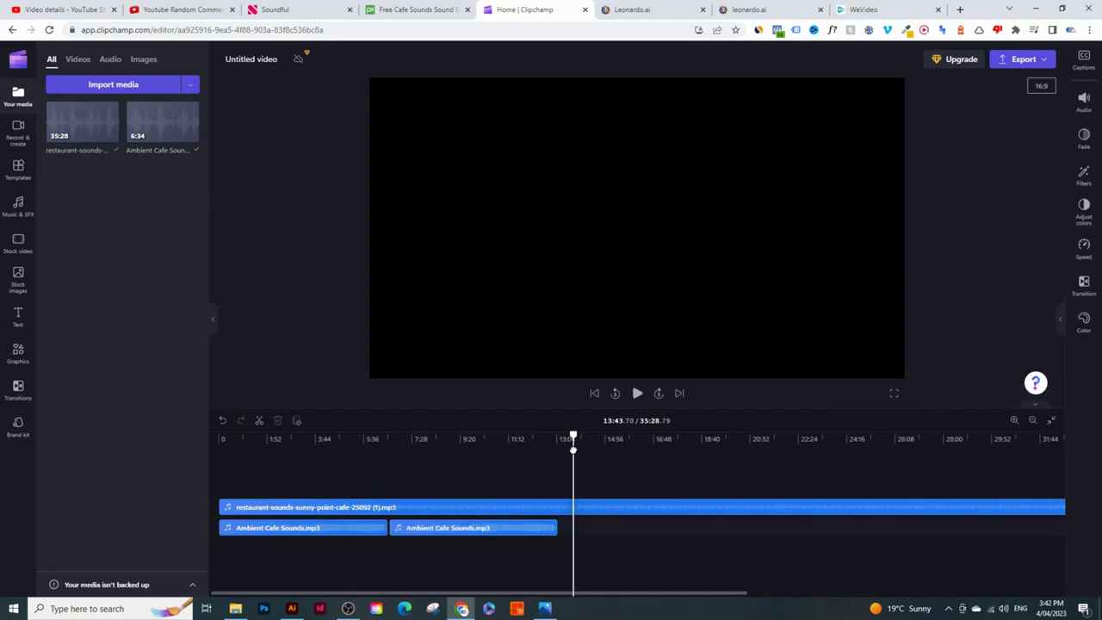
key(ctrl+v)
key(ctrl+v)
key(ctrl+v)
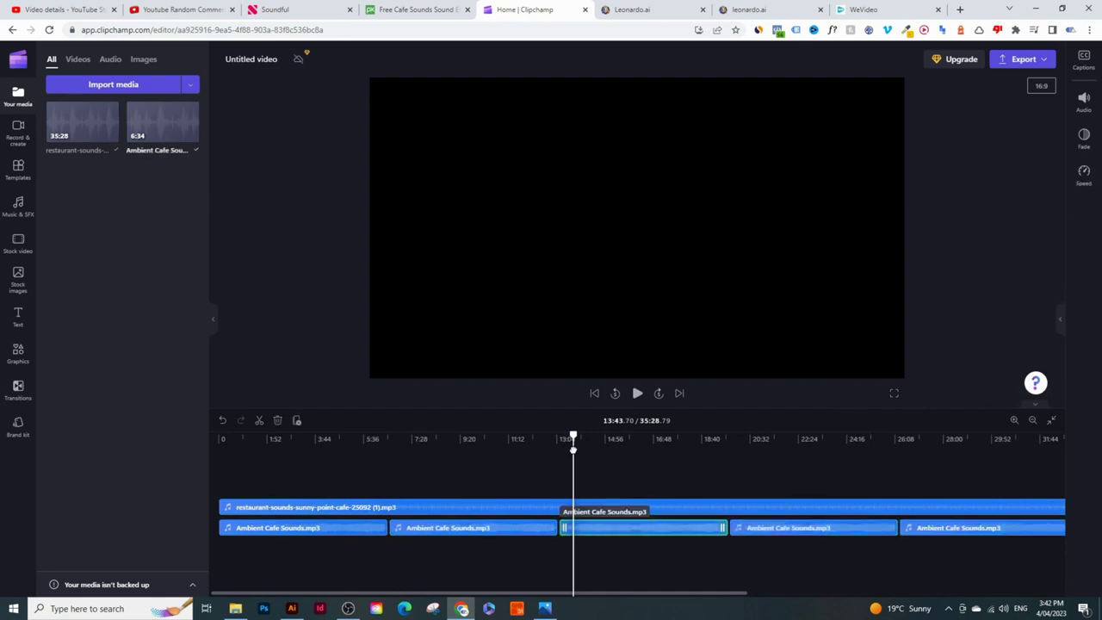
Trim the last Ambient Cafe Sounds copy to end with the restaurant sounds track, and move the playhead near the start.
click(1013, 421)
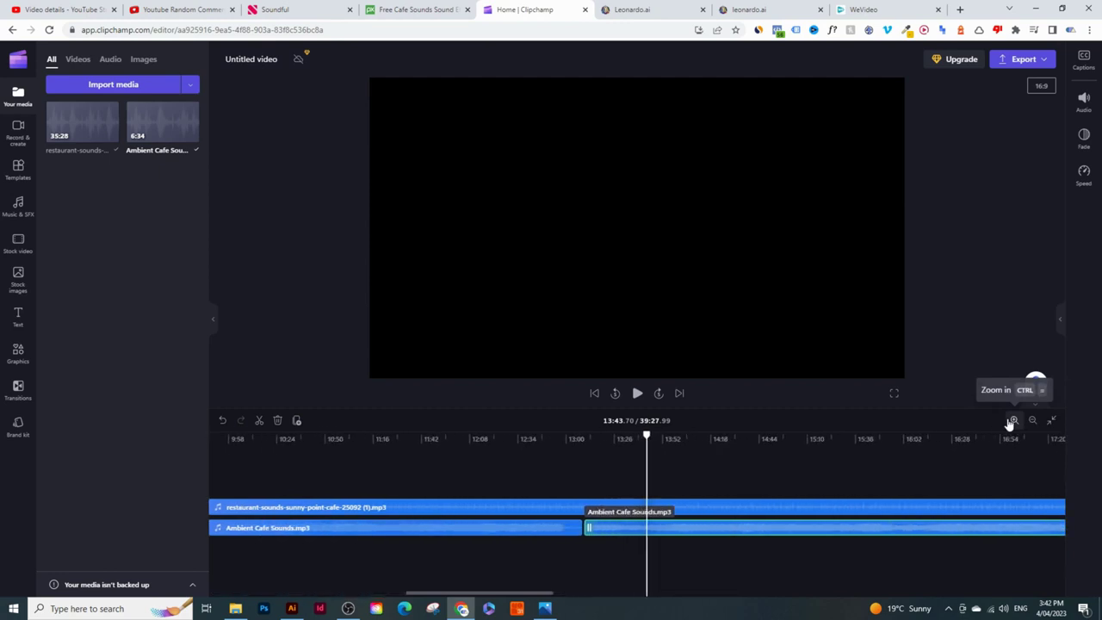
click(1029, 422)
click(1031, 420)
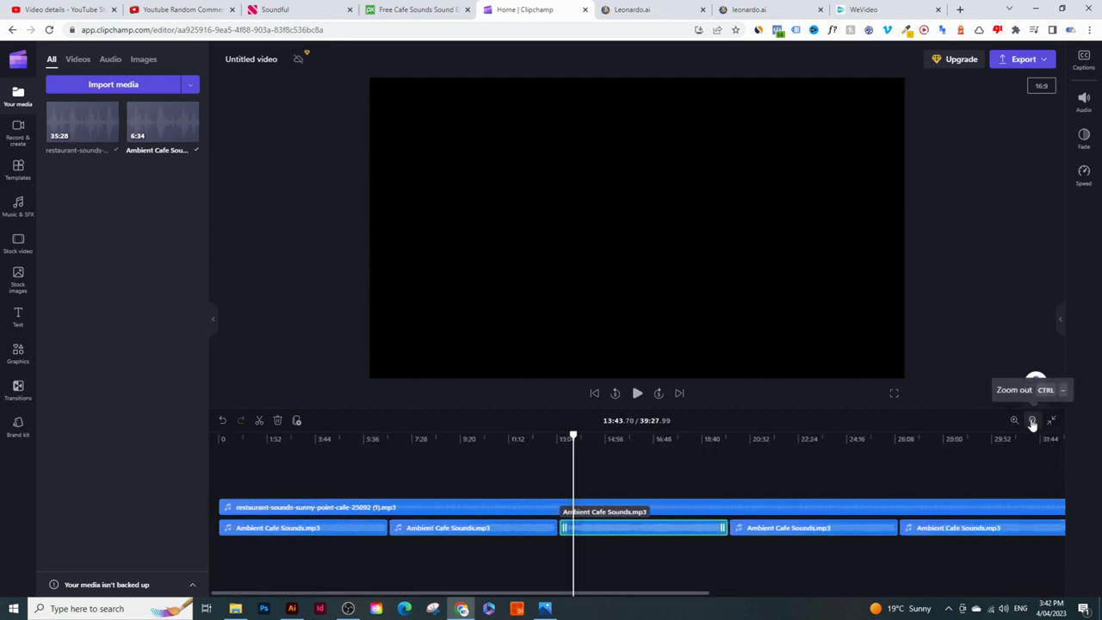
click(1032, 421)
click(1032, 420)
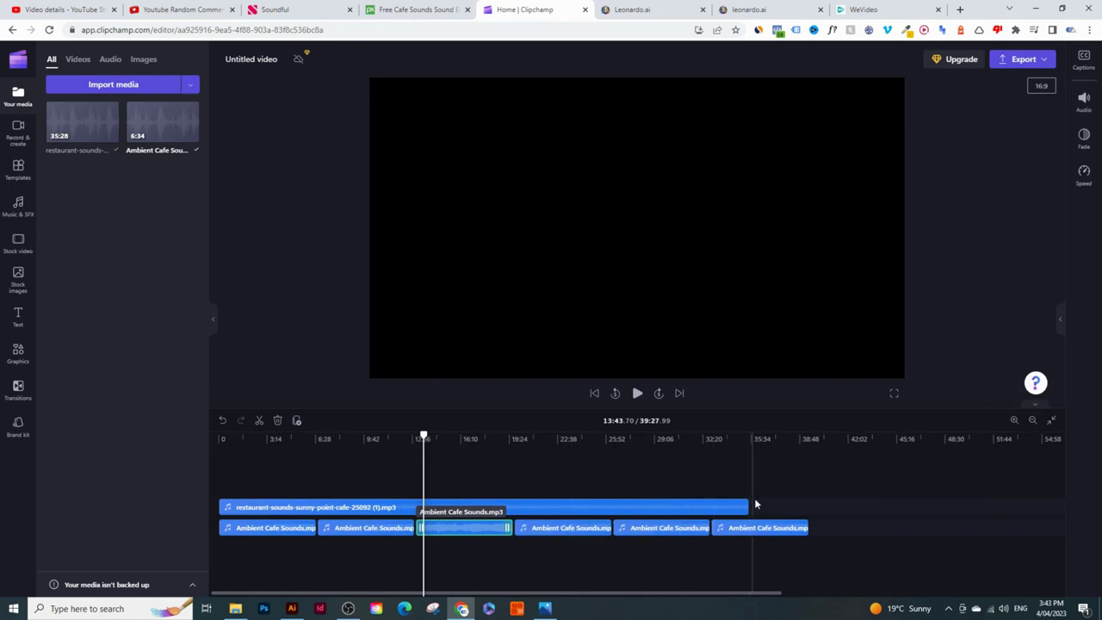
click(779, 527)
drag(803, 527, 747, 524)
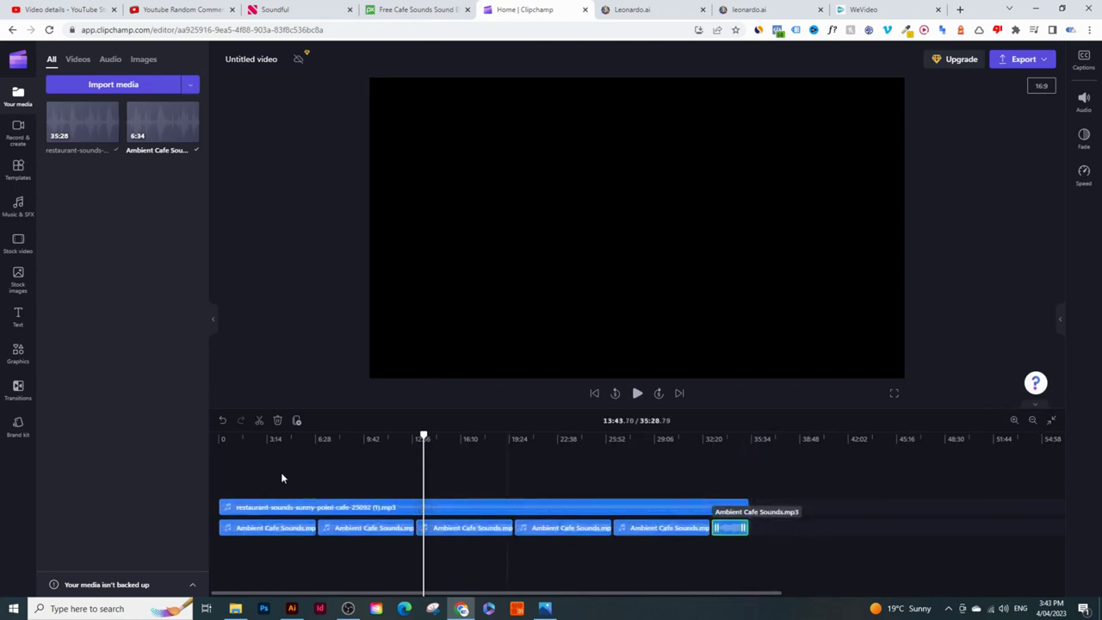
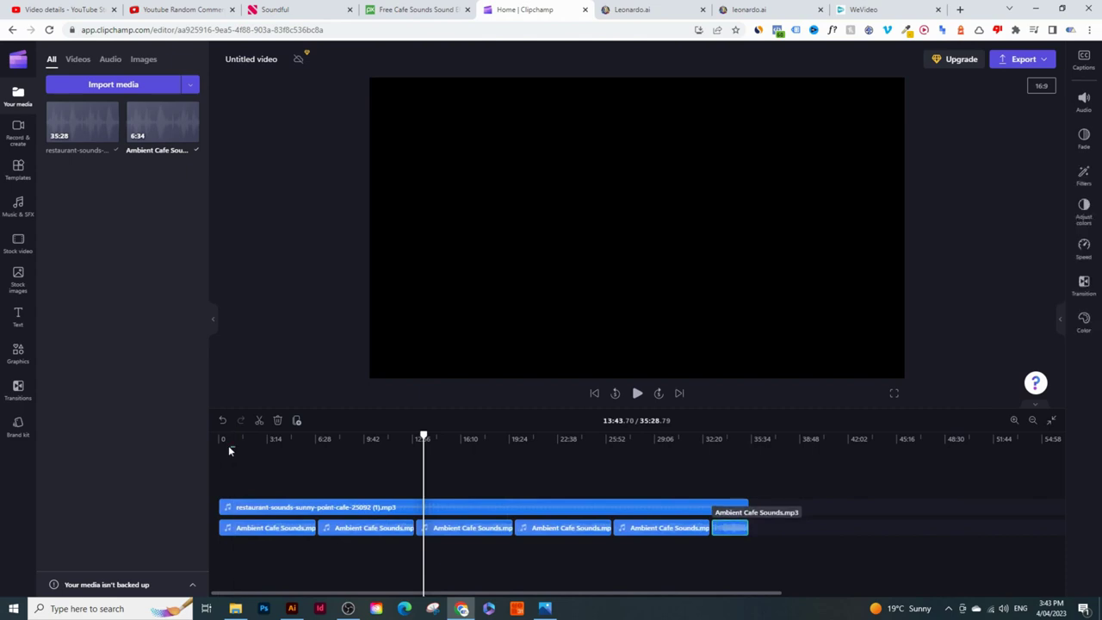
click(229, 445)
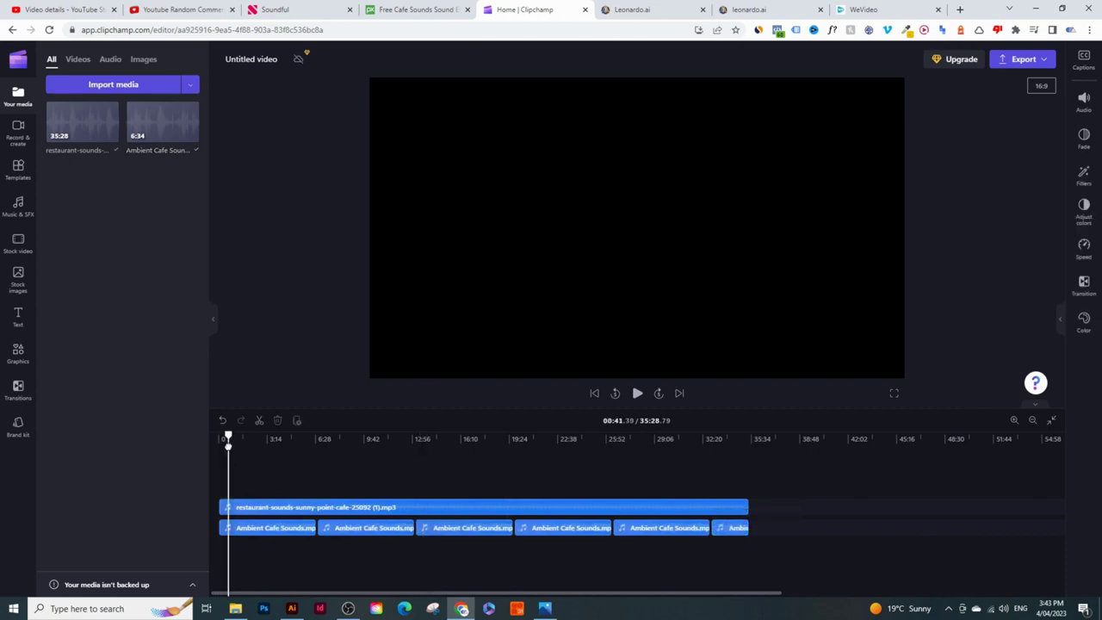
Switch to Pixabay, return to its home page and search all images for "cafe".
click(383, 10)
click(171, 80)
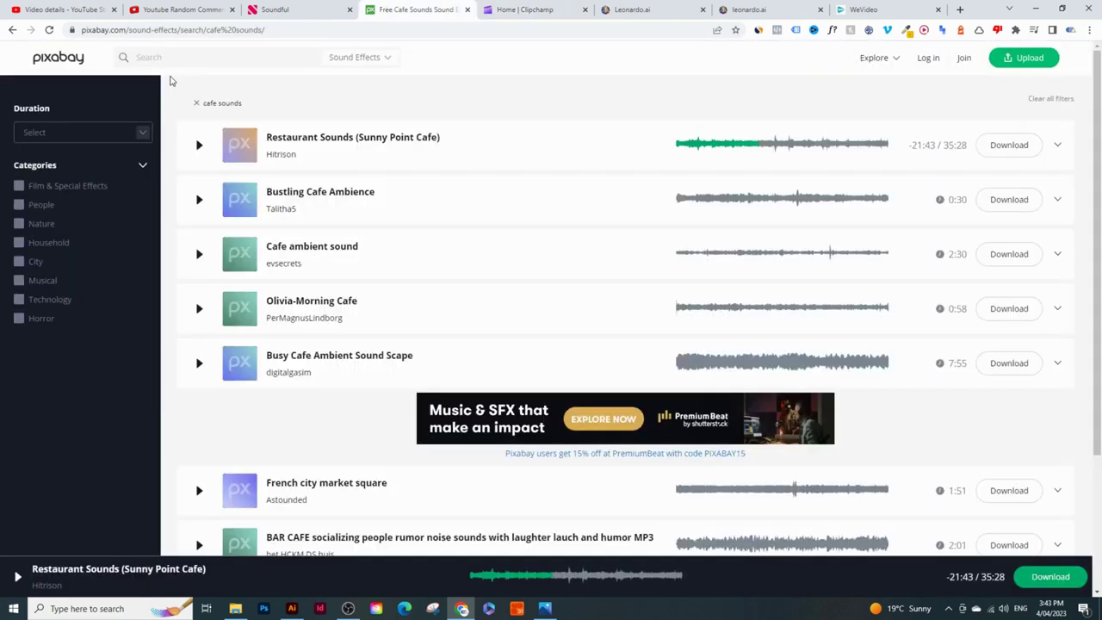
click(45, 59)
click(428, 199)
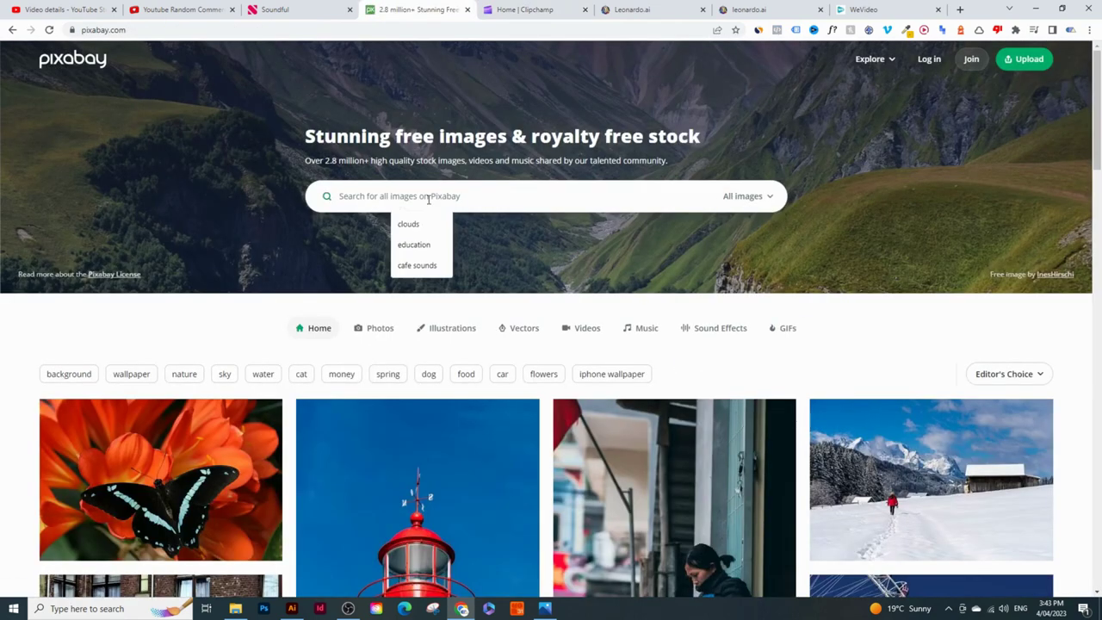
text(cafe)
key(Return)
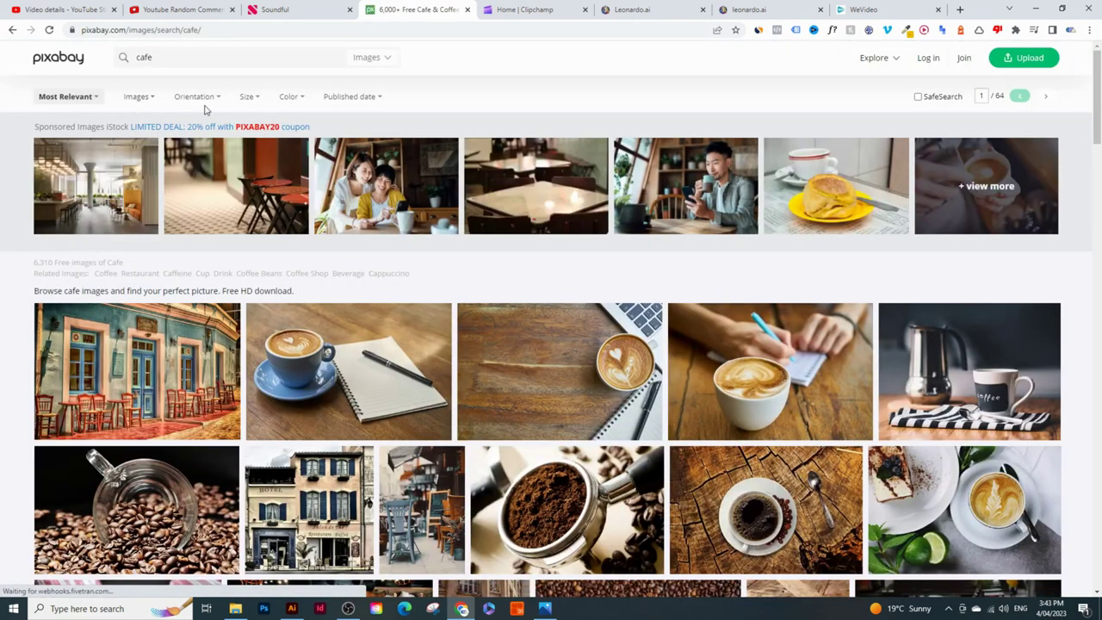
Limit the cafe search to videos, browse the results and open the restaurant couple bokeh video.
click(366, 57)
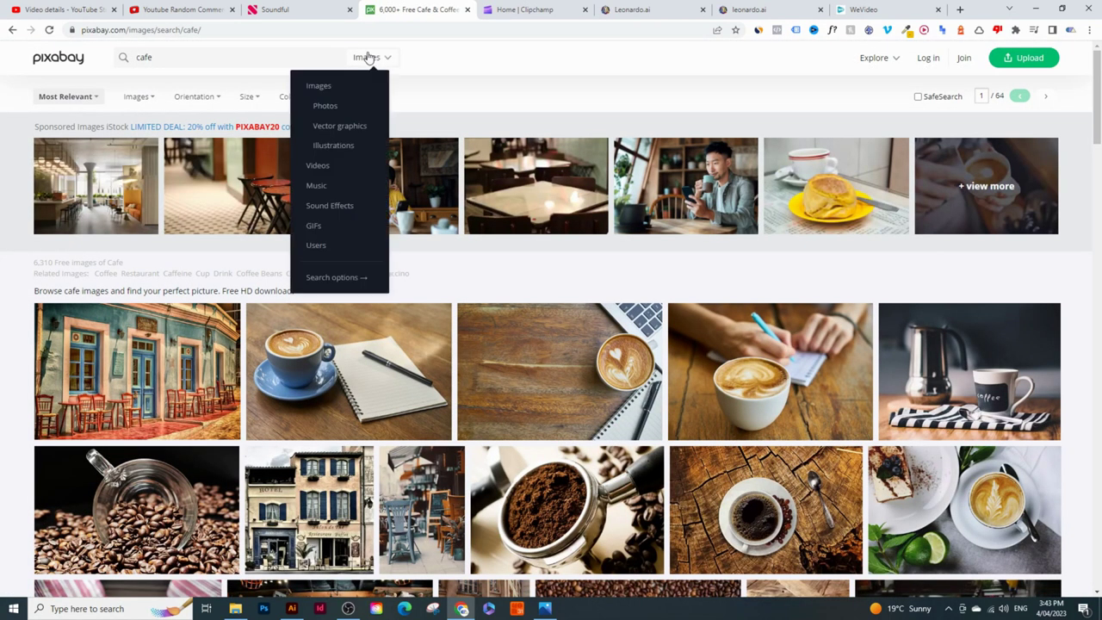
click(340, 165)
scroll(773, 255, down, 2)
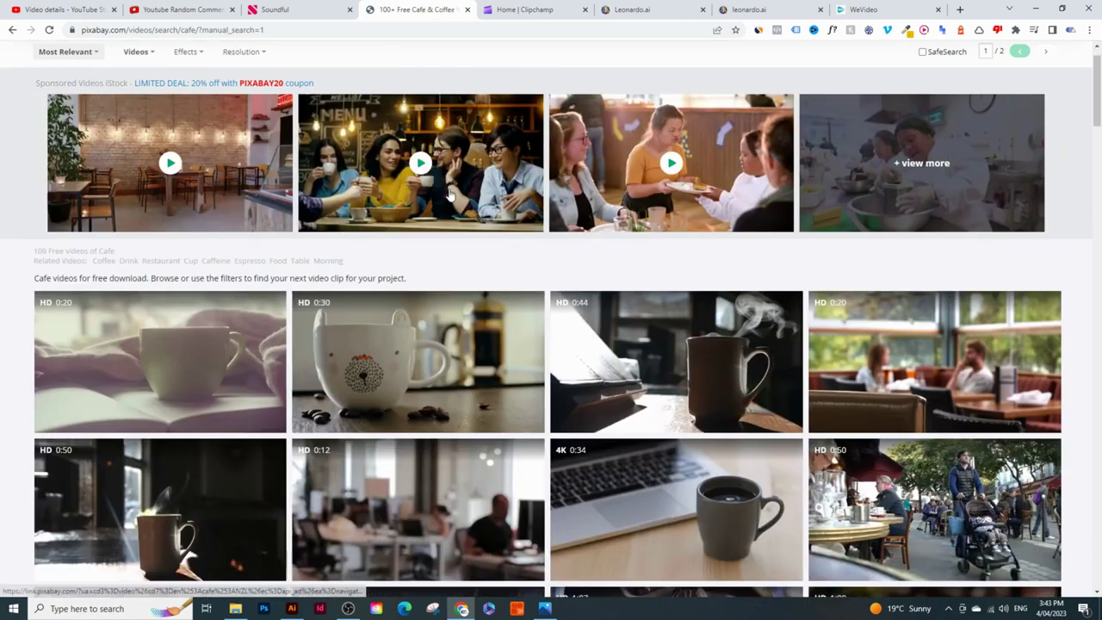
scroll(773, 255, down, 1)
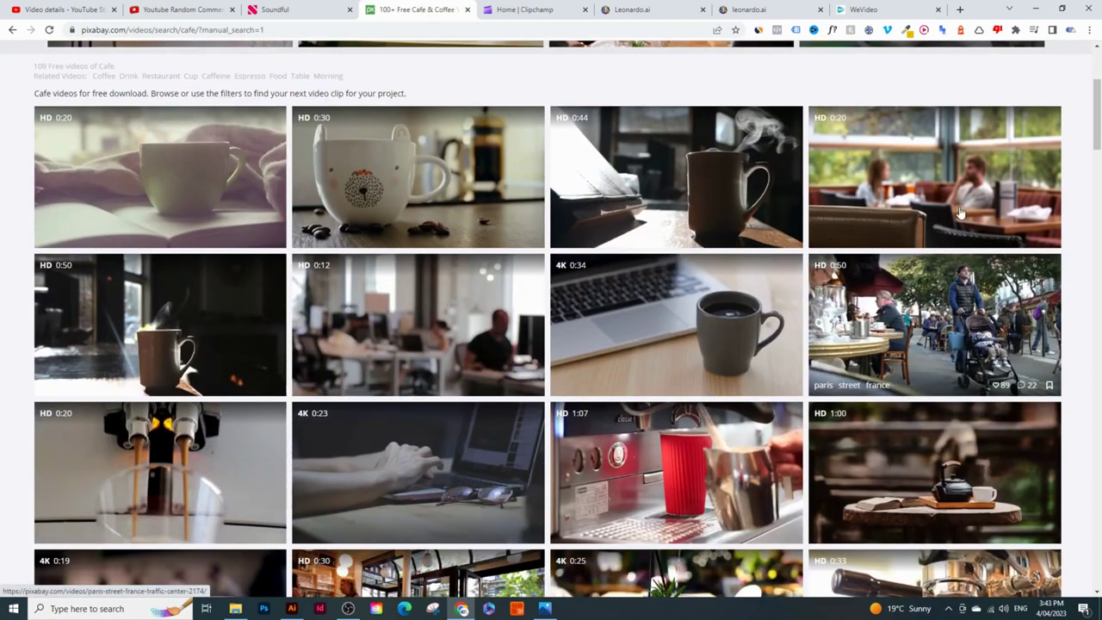
scroll(627, 401, down, 3)
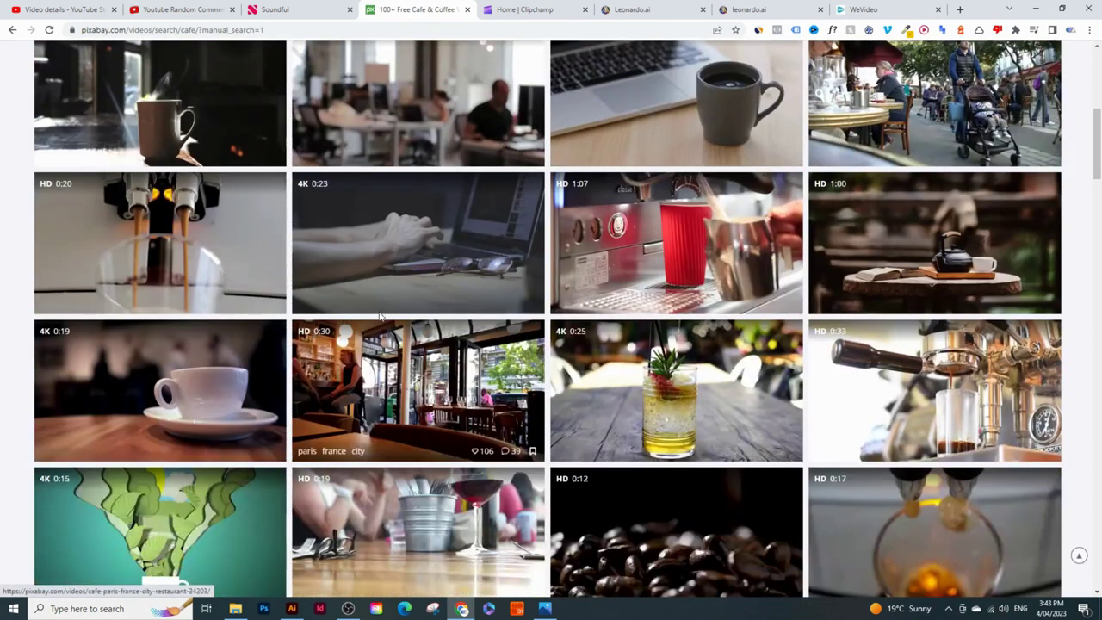
scroll(882, 284, up, 3)
scroll(883, 284, up, 1)
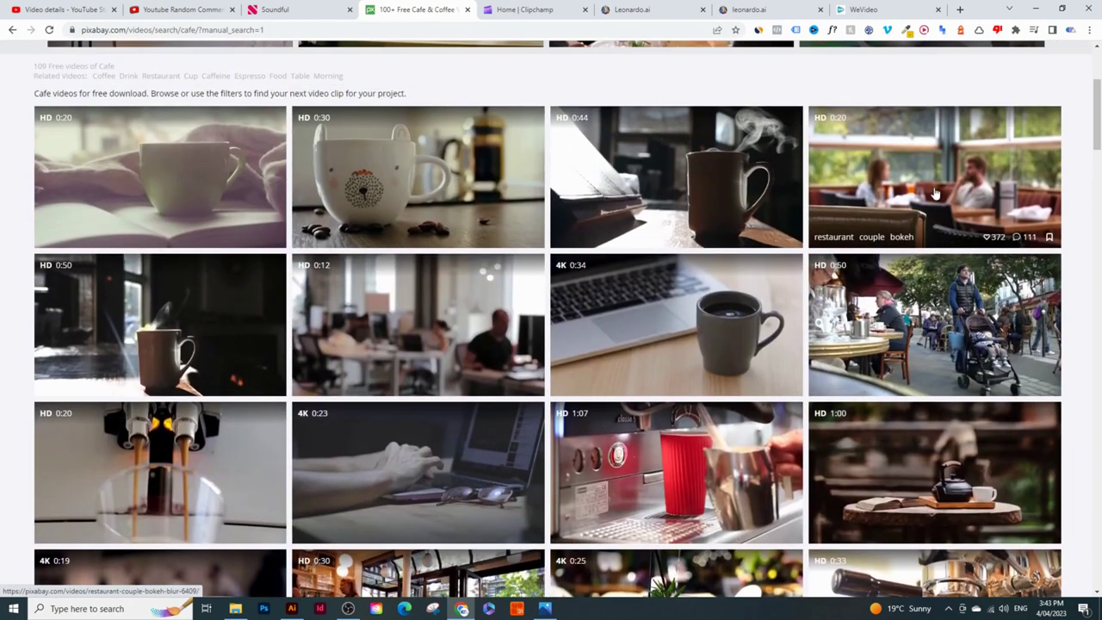
click(931, 194)
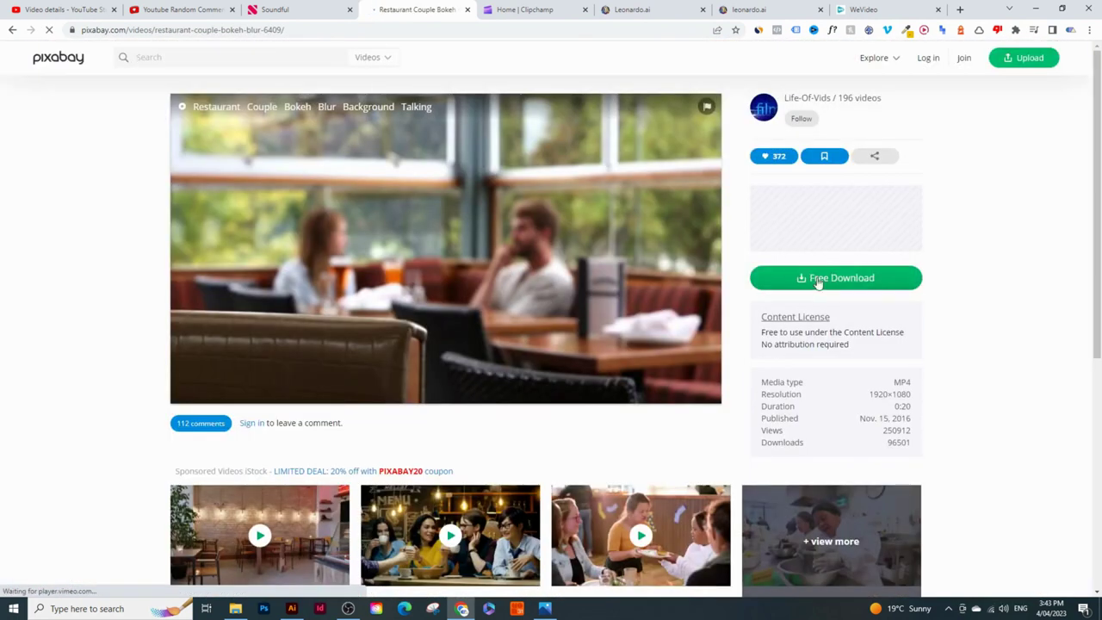
Download the restaurant couple video for free at 1280×720, completing the captcha check.
click(796, 277)
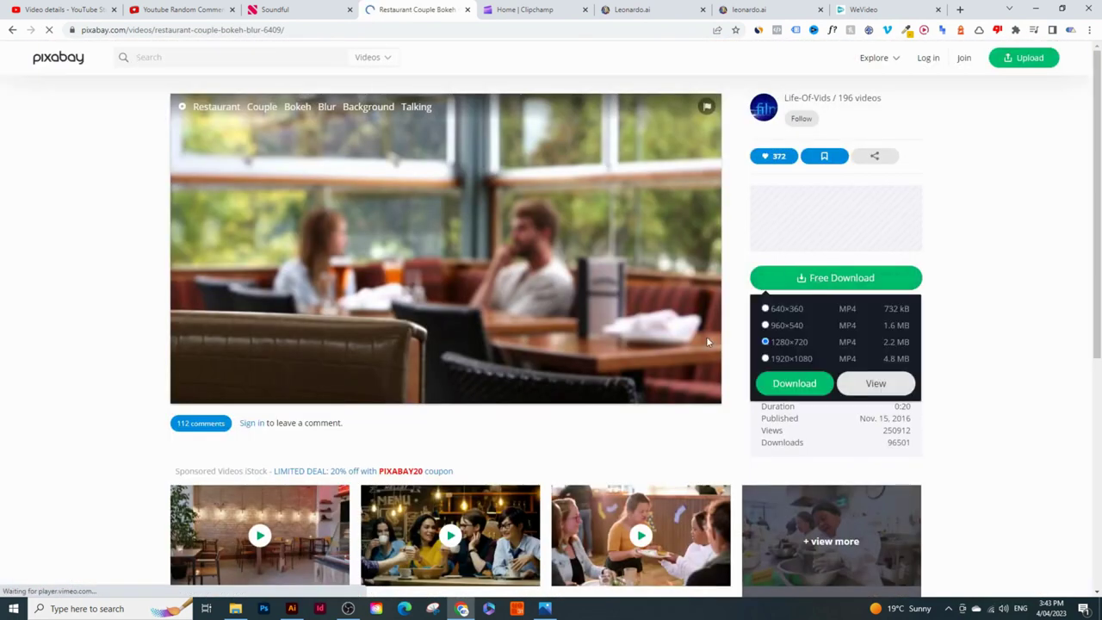
click(801, 385)
click(474, 331)
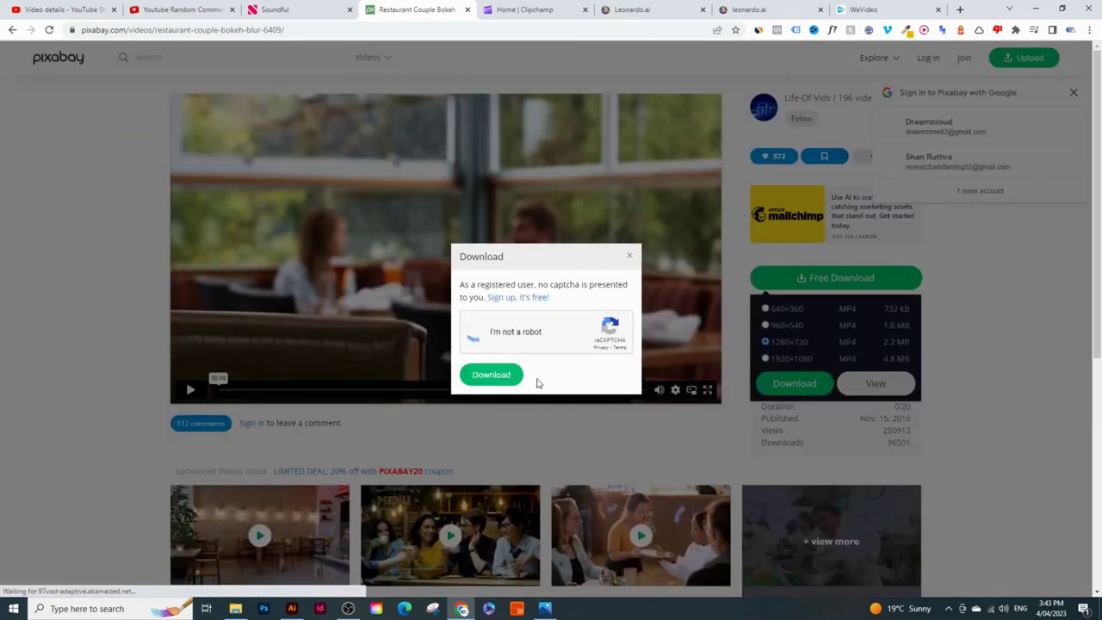
click(491, 374)
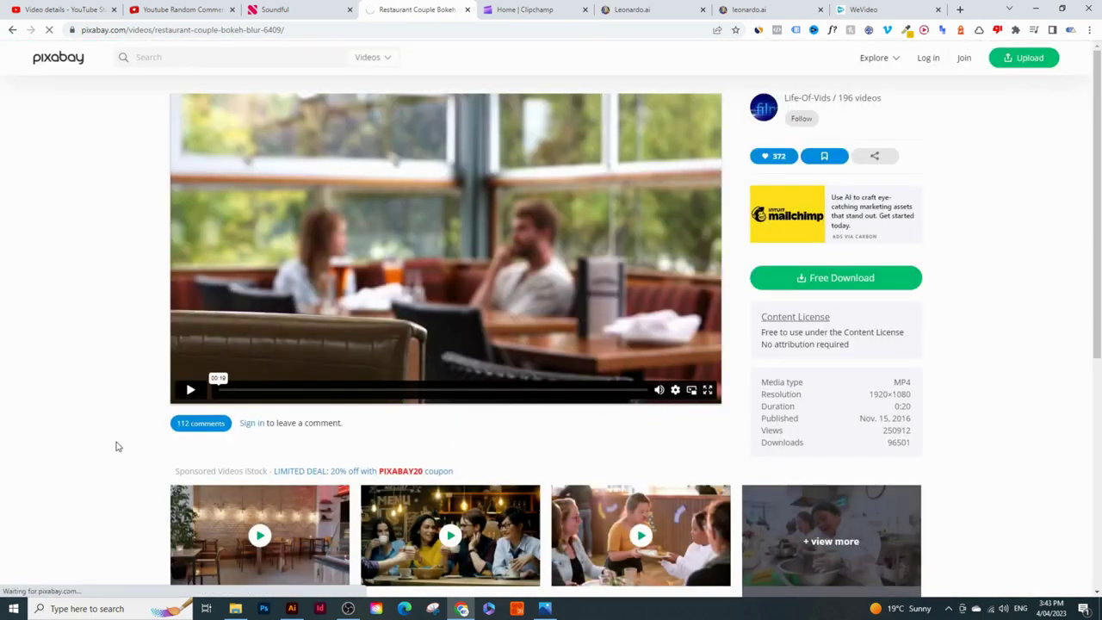
scroll(119, 447, down, 2)
scroll(461, 246, up, 2)
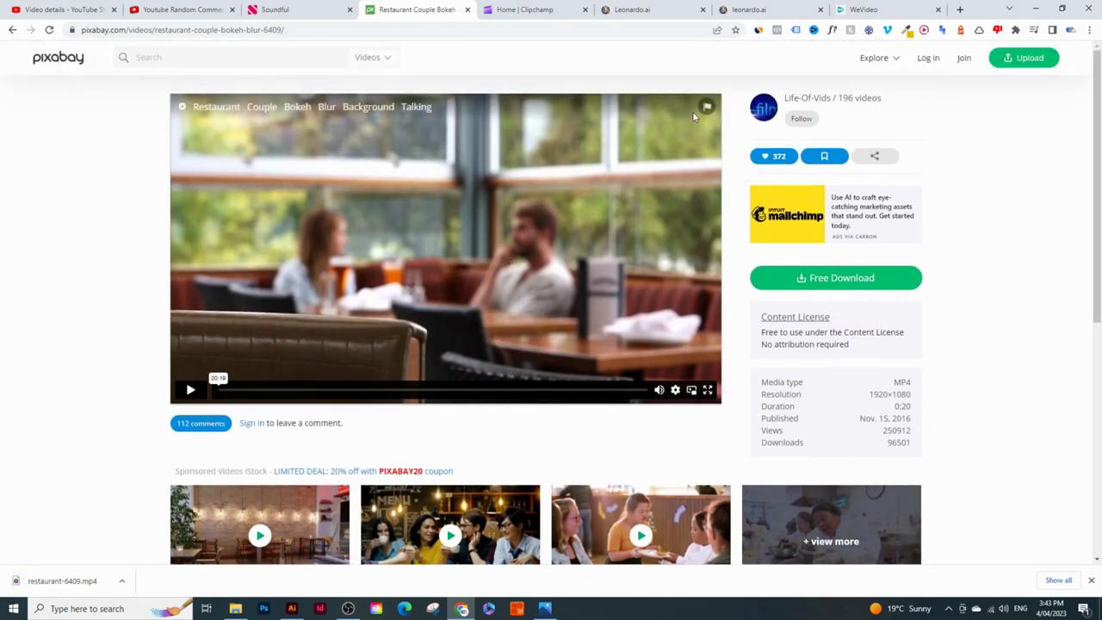
Switch to Clipchamp, import restaurant-6409.mp4 and place it at the start of the timeline above the audio tracks.
click(525, 9)
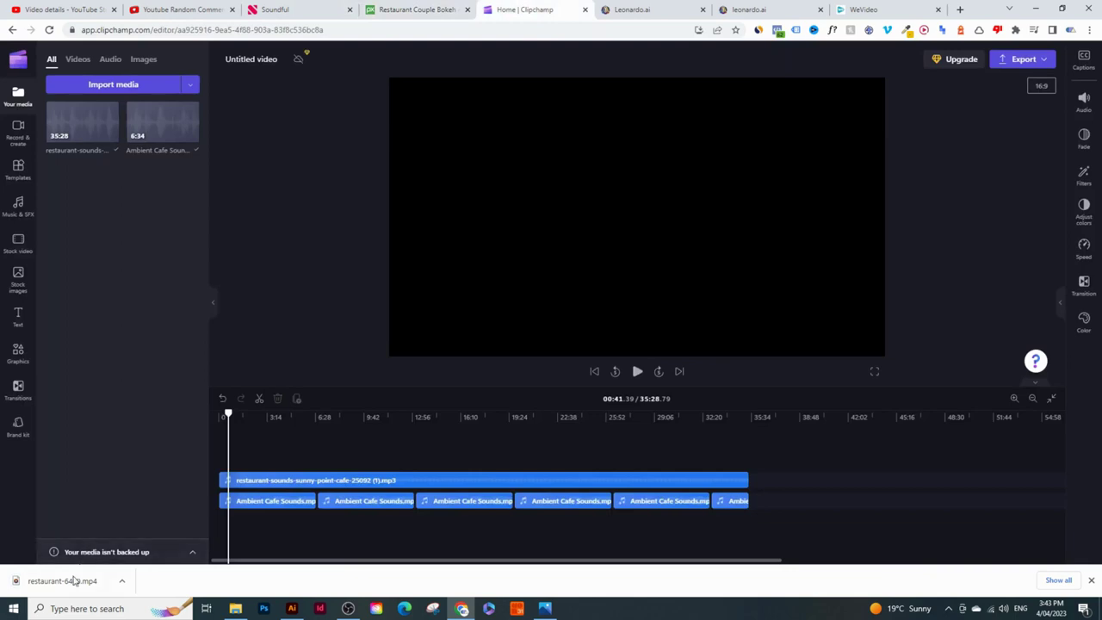
drag(74, 581, 129, 363)
drag(81, 122, 266, 450)
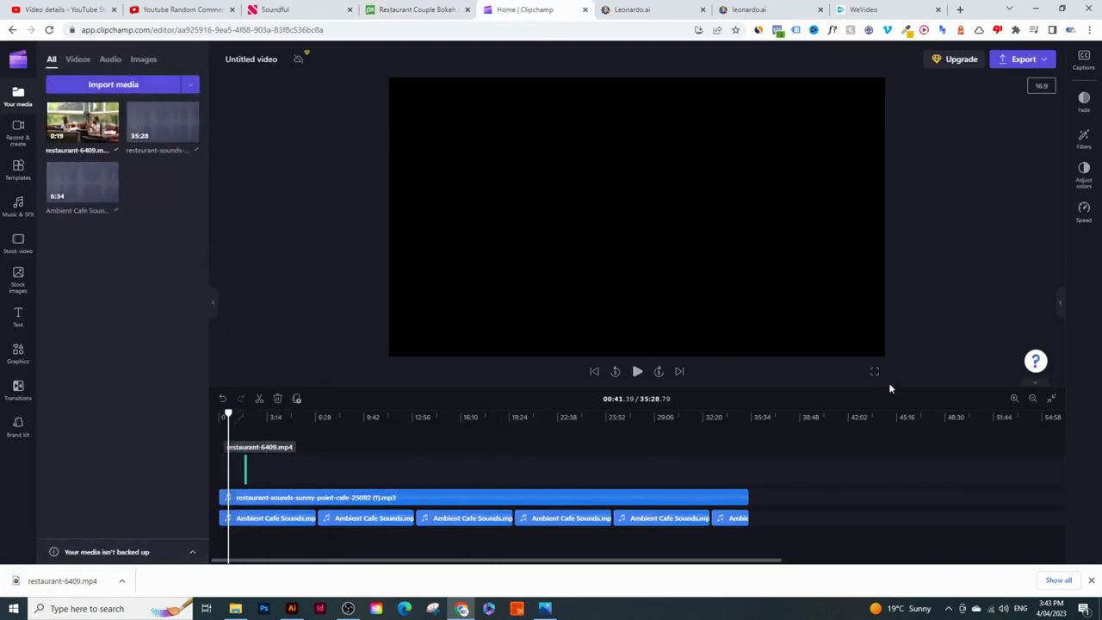
click(1012, 398)
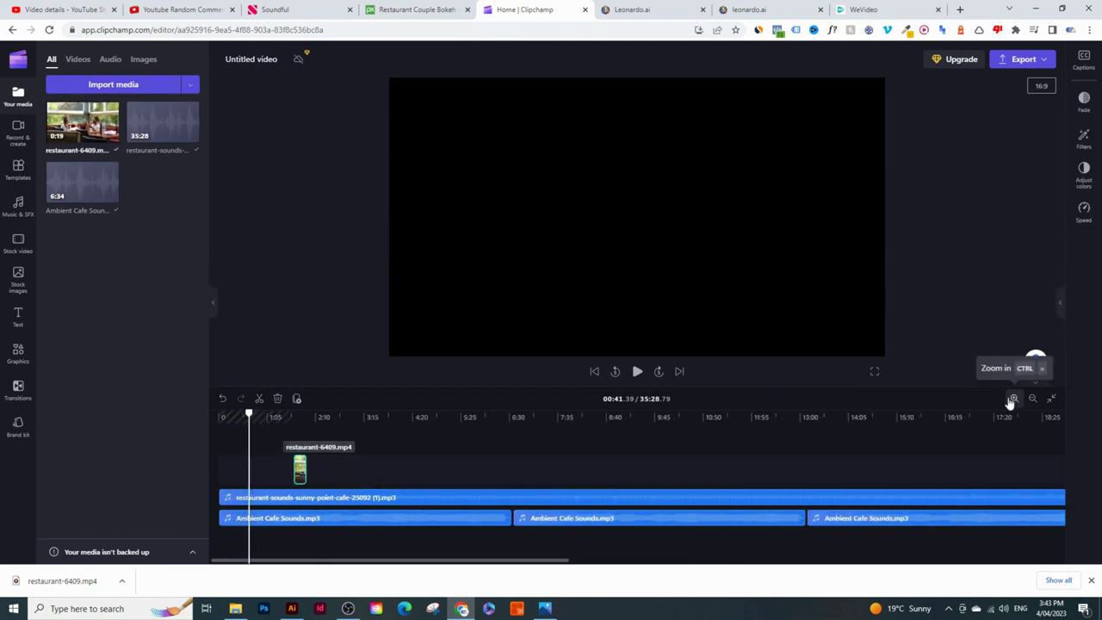
click(1013, 399)
click(1013, 399)
drag(461, 470, 233, 469)
Switch to Leonardo.ai, close the early-access registration dialog and look over the landing page.
click(670, 7)
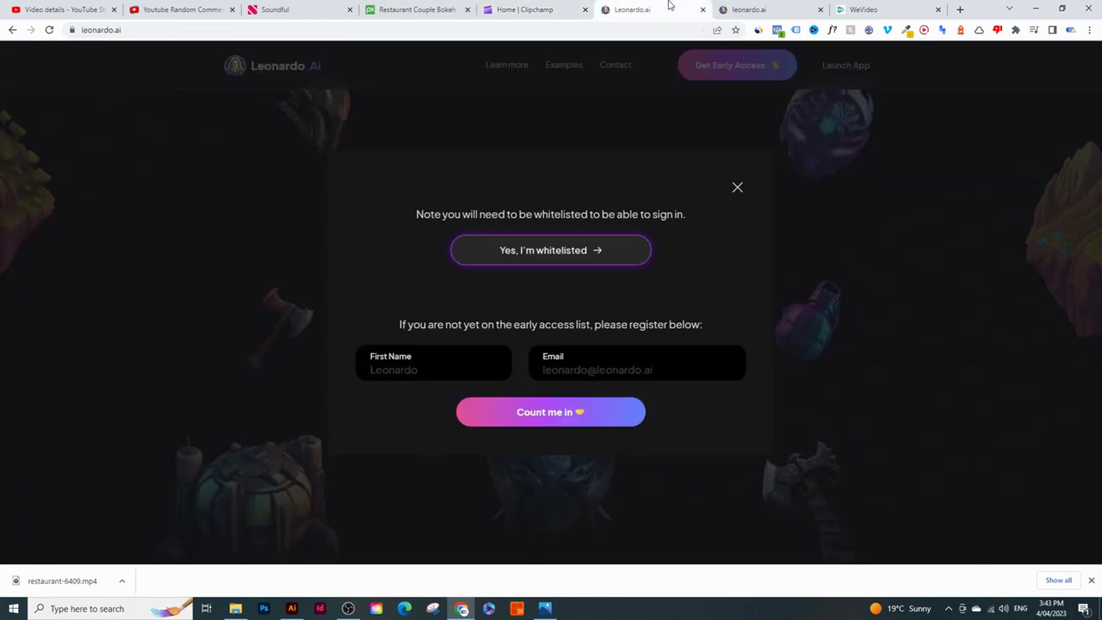
click(738, 188)
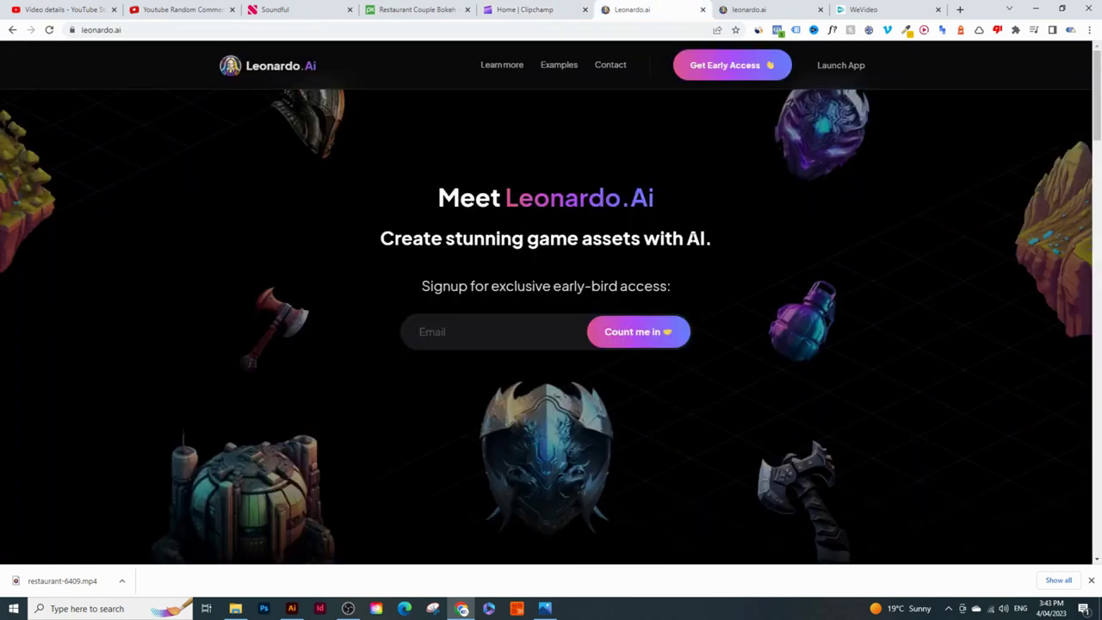
scroll(551, 327, down, 3)
scroll(551, 327, up, 3)
click(755, 9)
click(654, 9)
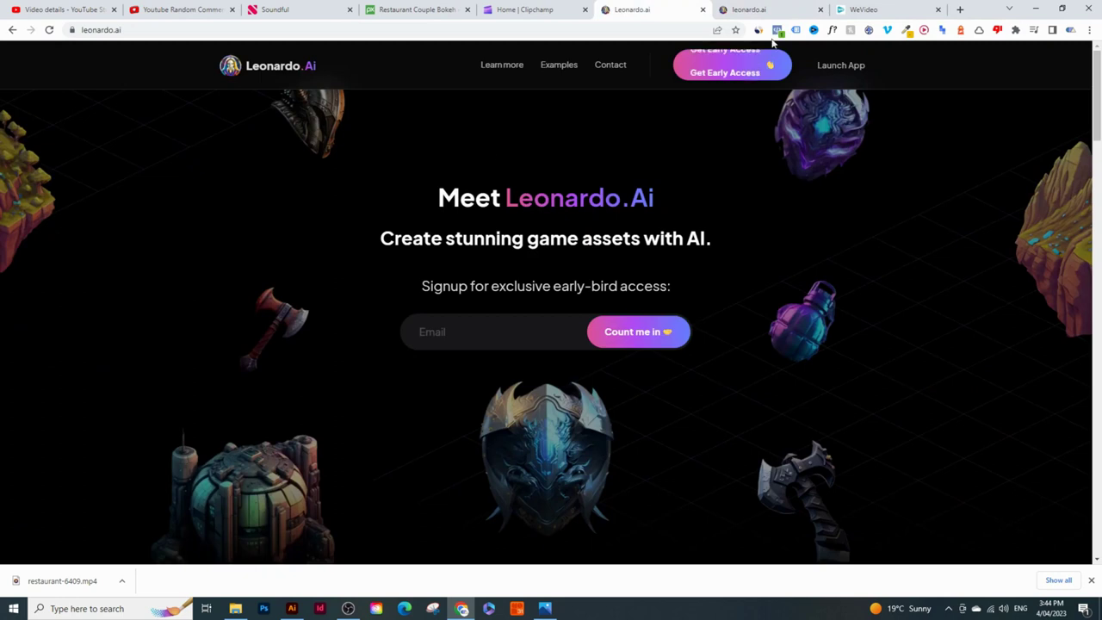
Open the Leonardo app's AI image generation tool and replace the prompt with "a beautiful cafe in a nice city, detailed painting, erin hanson".
click(793, 7)
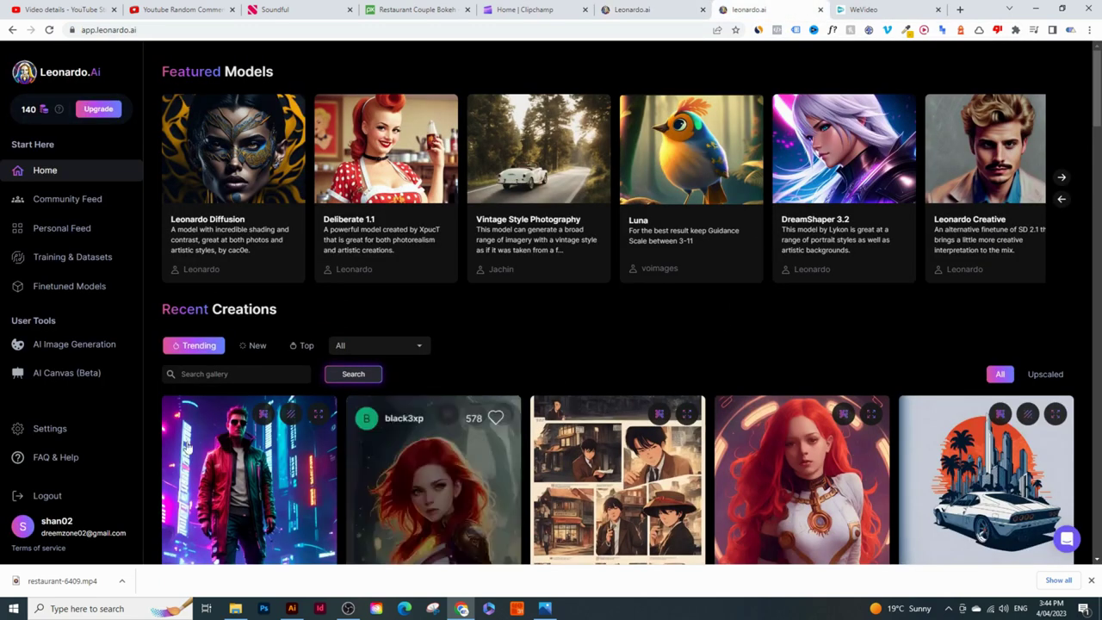
scroll(69, 200, down, 1)
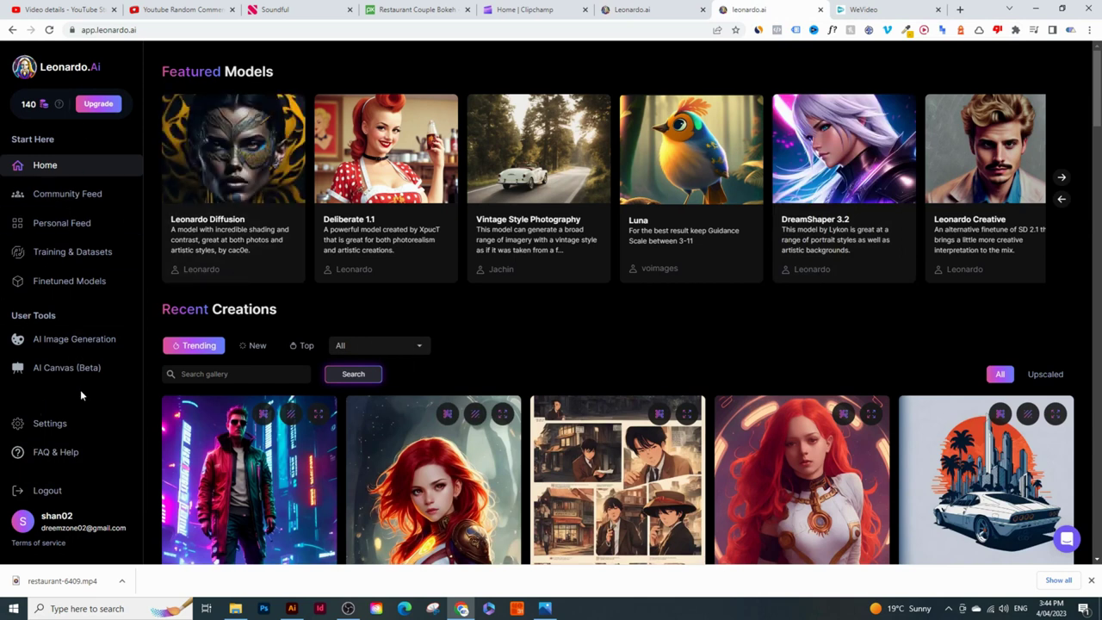
click(71, 345)
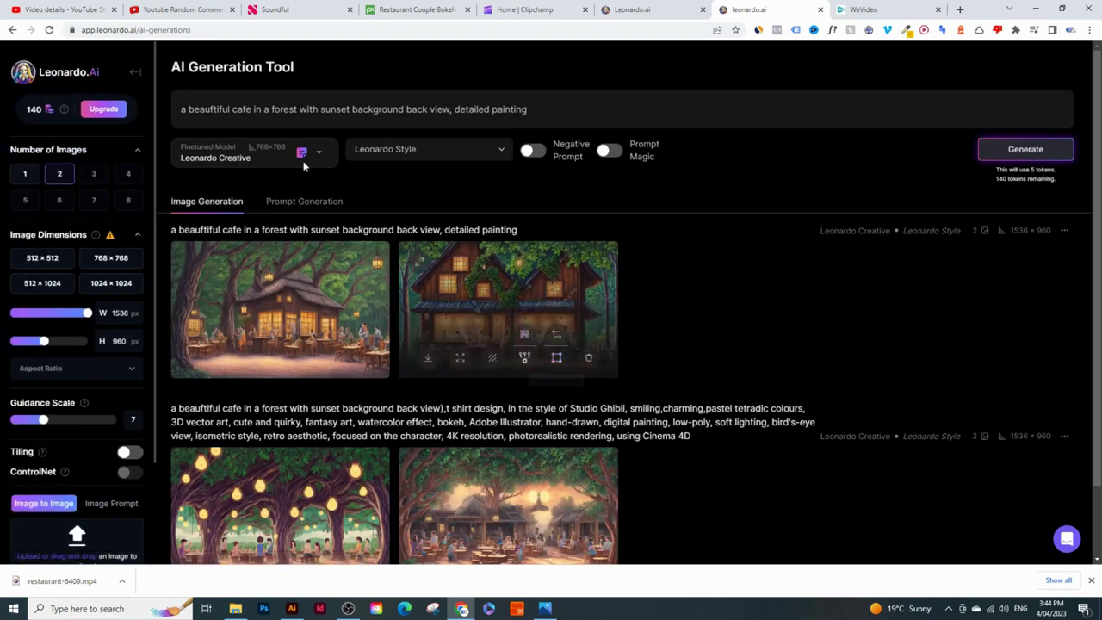
key(ctrl+a)
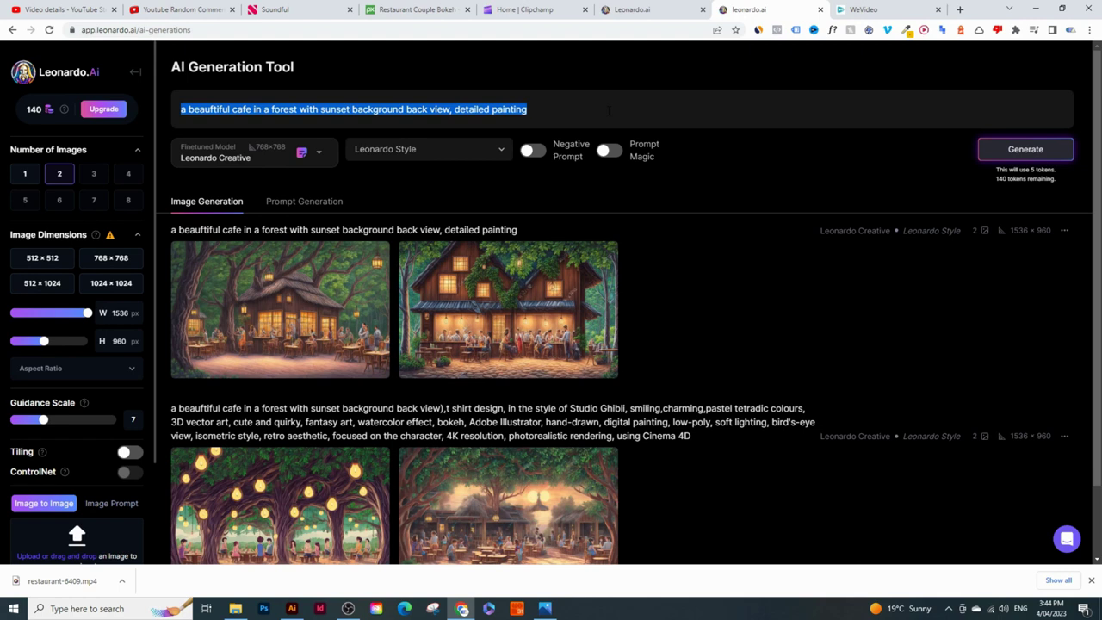
text(a beau)
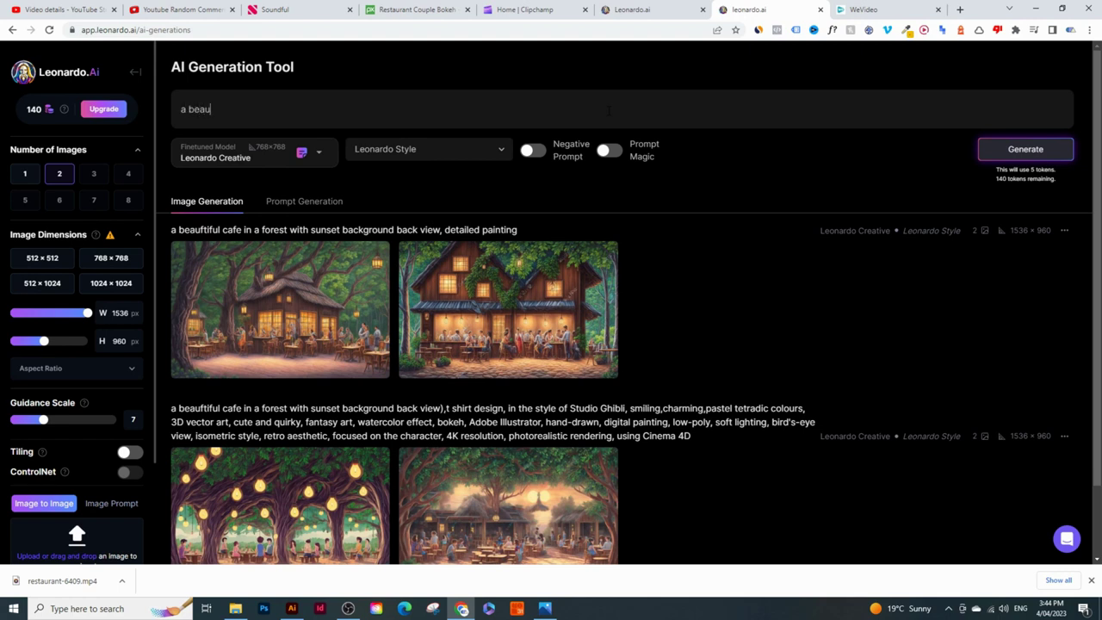
text(tiful cafe in a nice cituy)
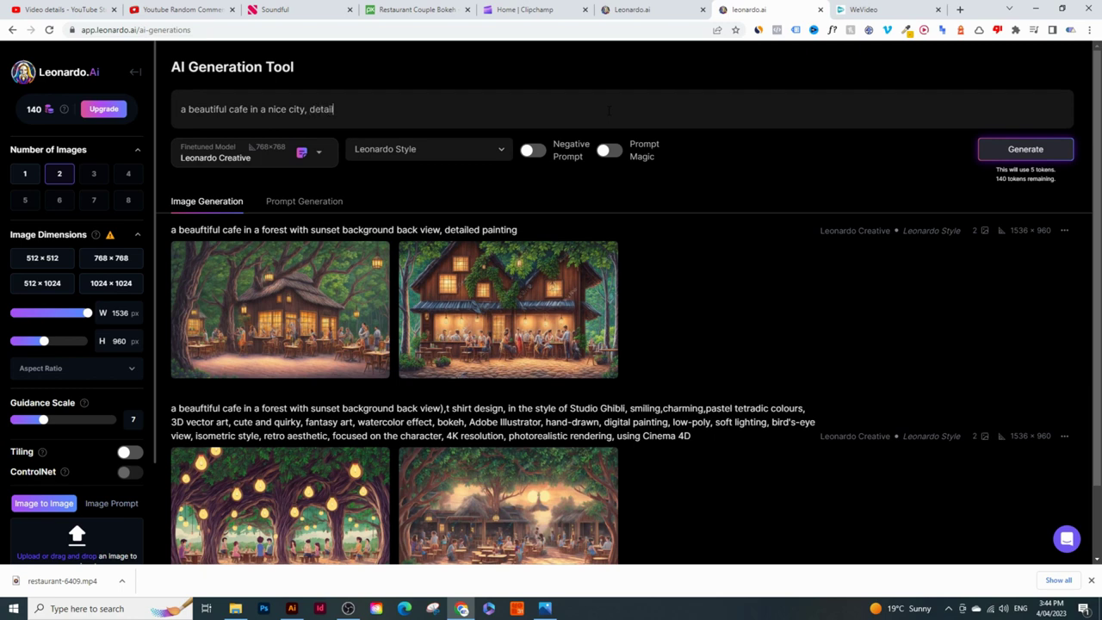
text(aint)
text(ing, erin hanson)
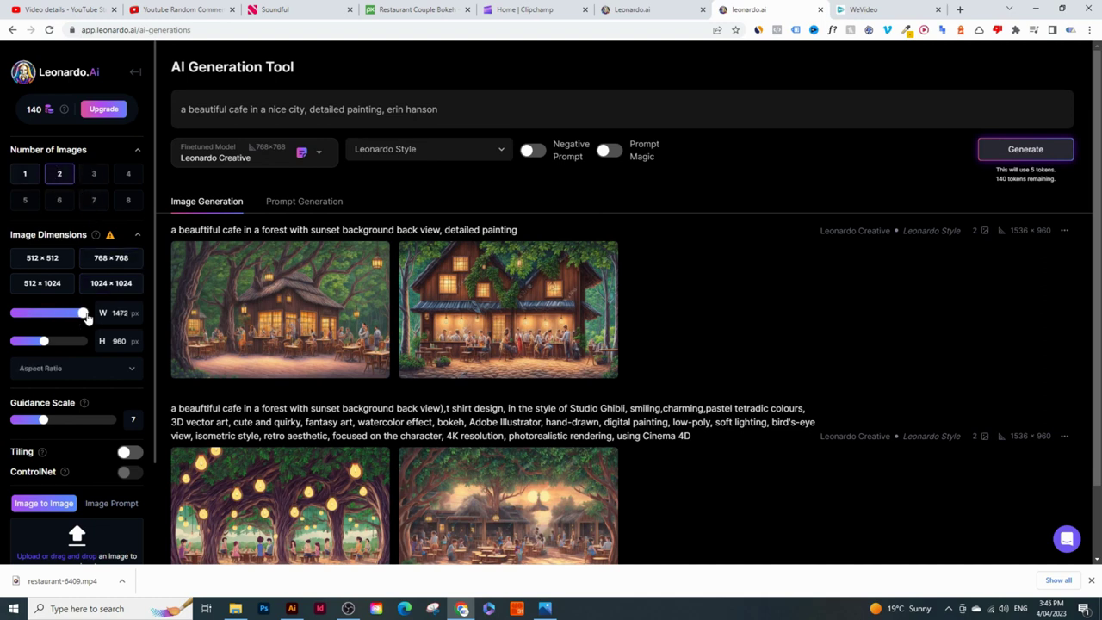
Set the image dimensions to a 16:9 aspect ratio with a width of 1536 px.
drag(45, 341, 40, 344)
click(96, 372)
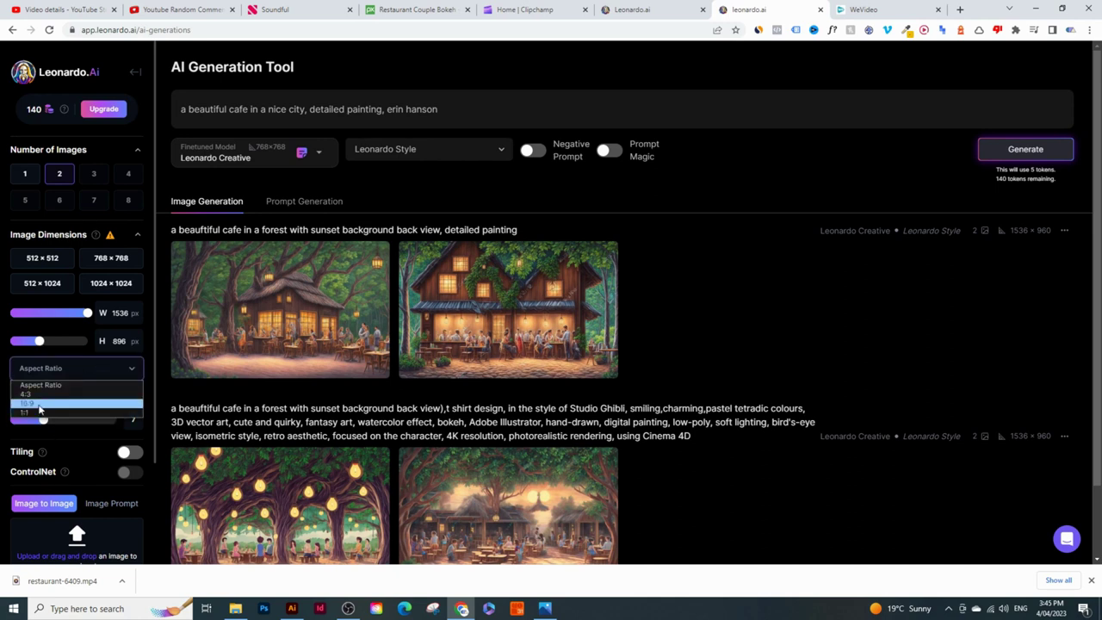
click(39, 409)
click(60, 367)
click(52, 405)
scroll(82, 379, down, 2)
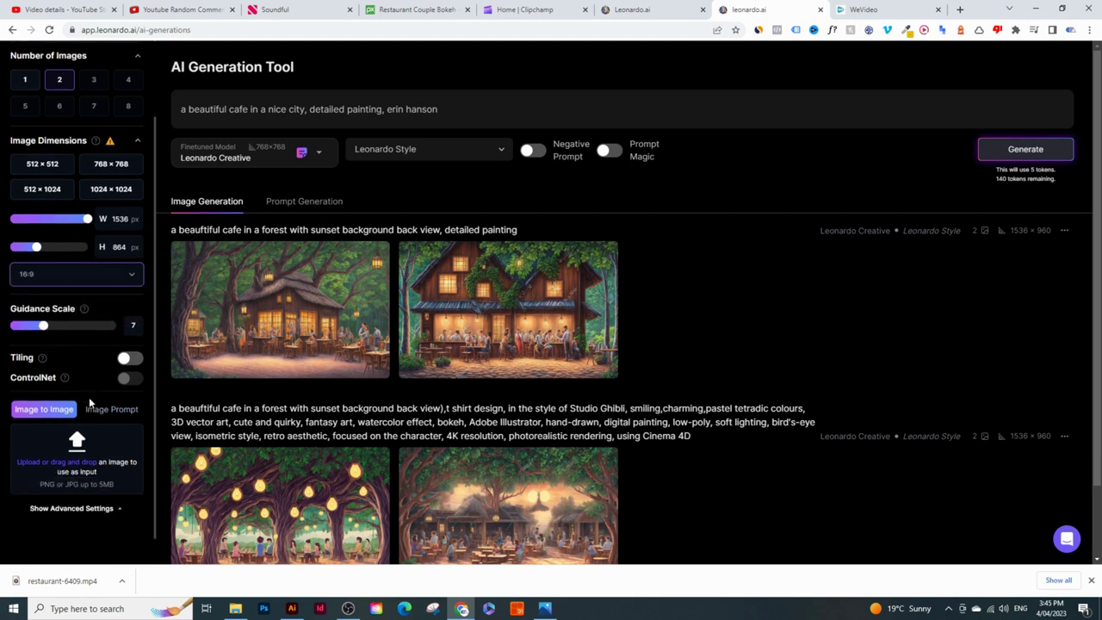
scroll(89, 396, up, 2)
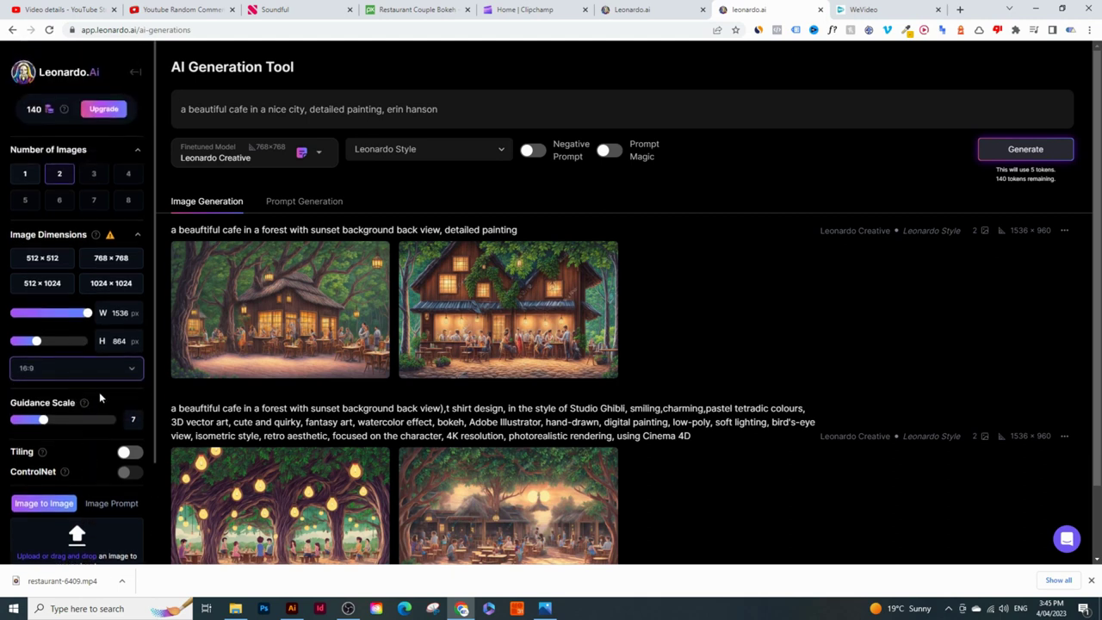
Set the guidance scale to 8 and generate two images from the city cafe prompt.
click(60, 421)
drag(60, 422, 51, 421)
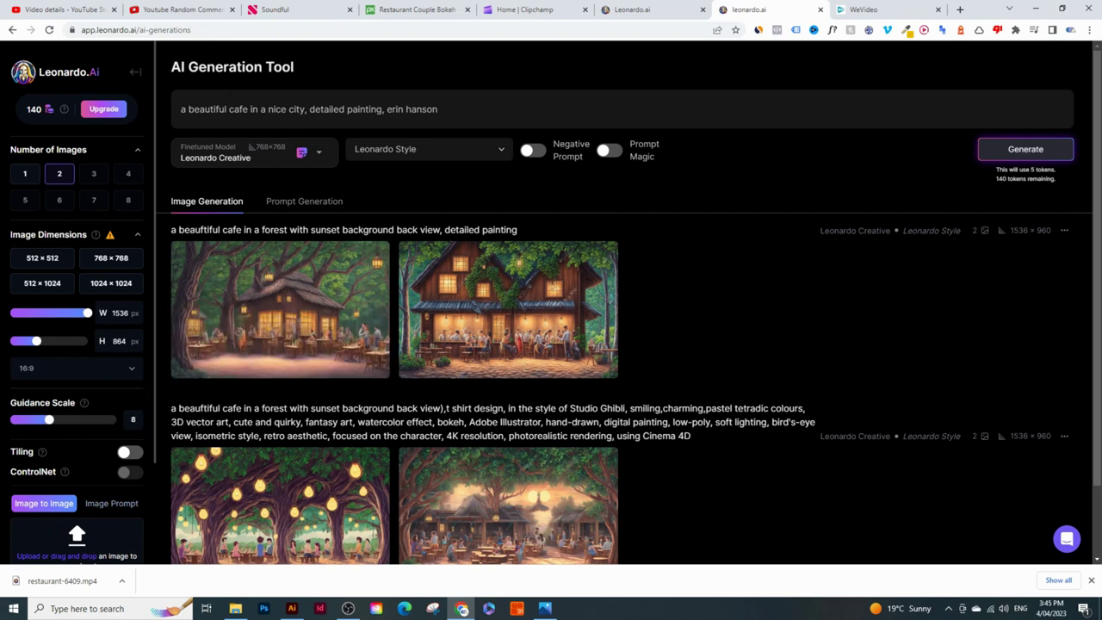
drag(204, 110, 474, 102)
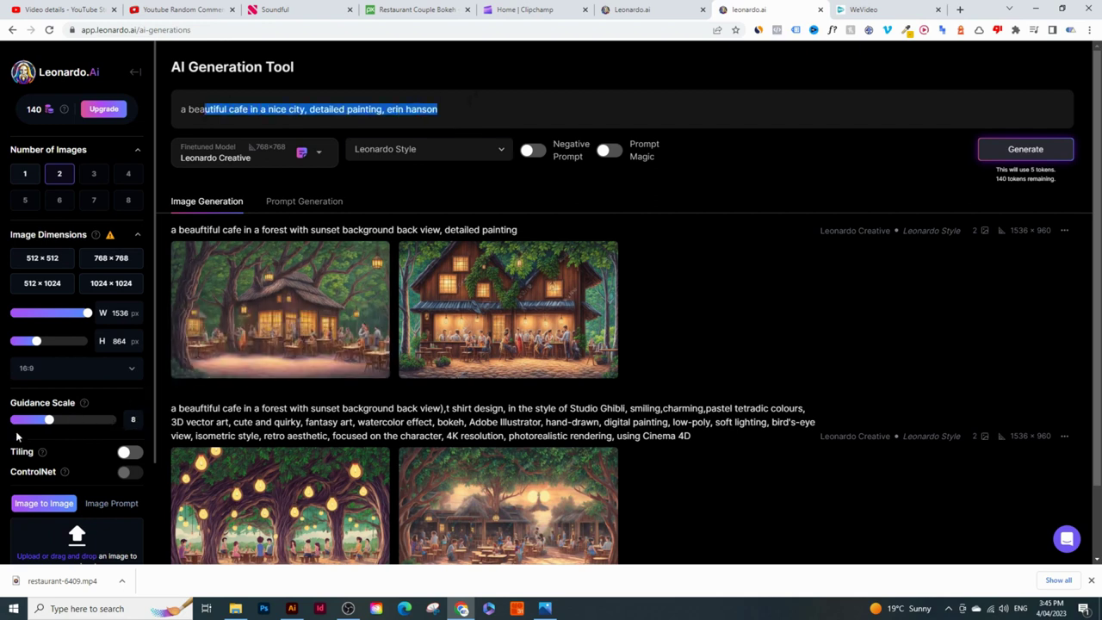
click(84, 425)
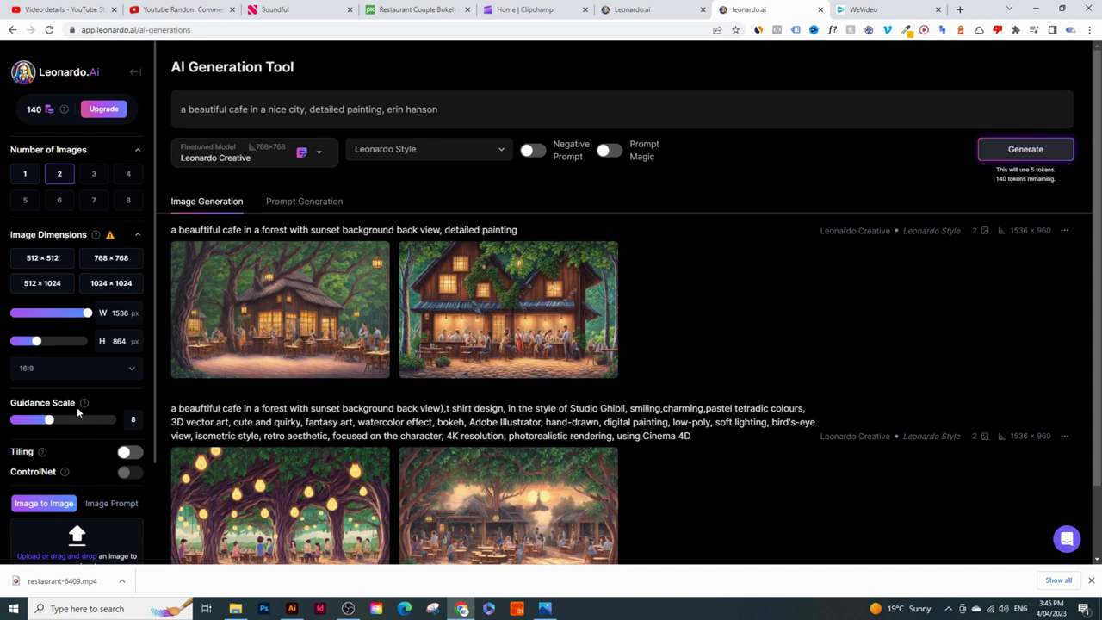
click(1057, 155)
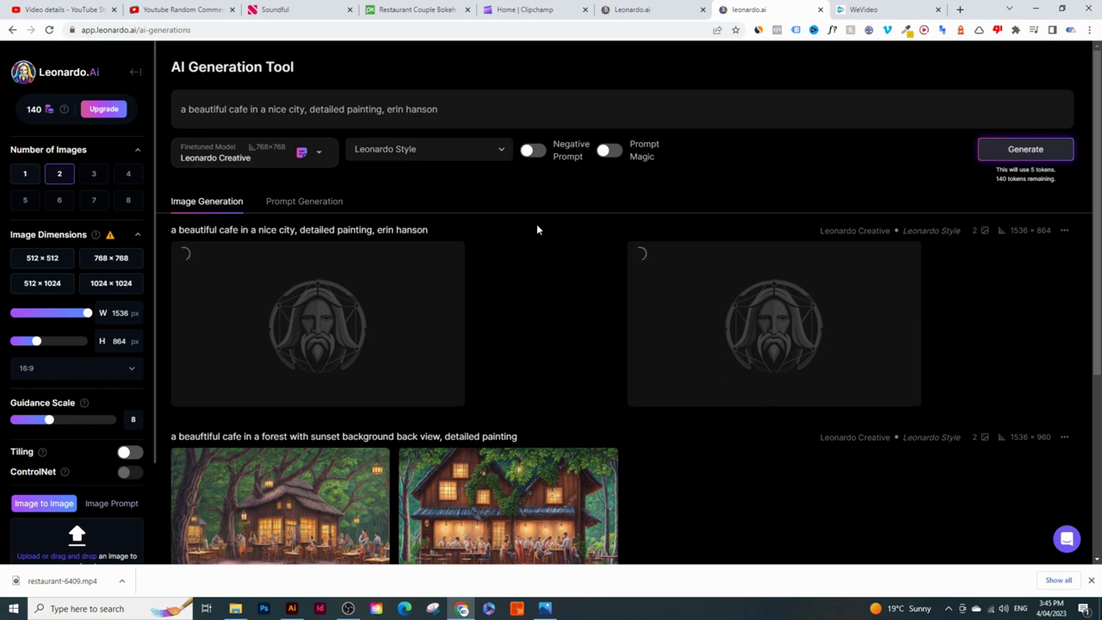
scroll(536, 226, down, 5)
scroll(554, 226, up, 5)
scroll(517, 242, down, 1)
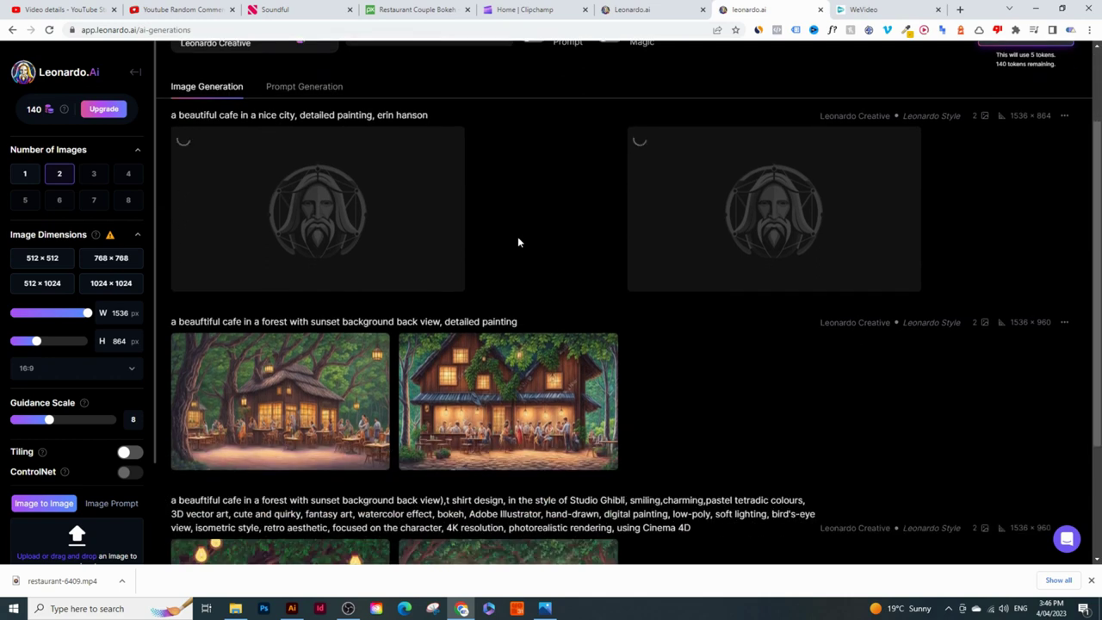
scroll(517, 242, up, 1)
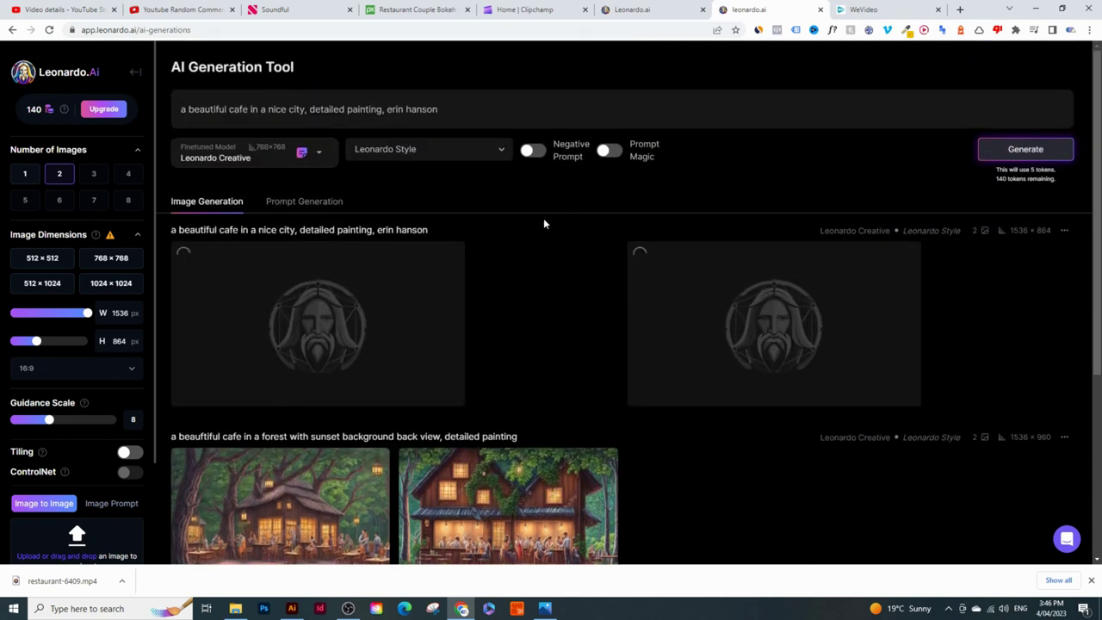
Switch to Pixabay and return from the restaurant couple video to the cafe video search results.
click(408, 7)
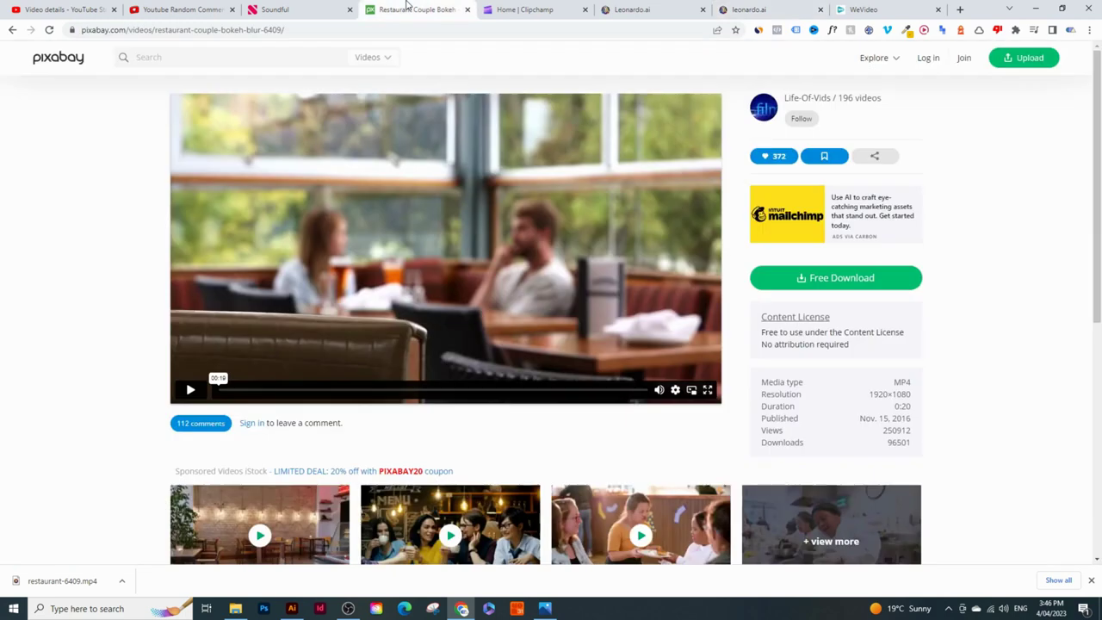
scroll(95, 322, down, 3)
scroll(2, 102, up, 1)
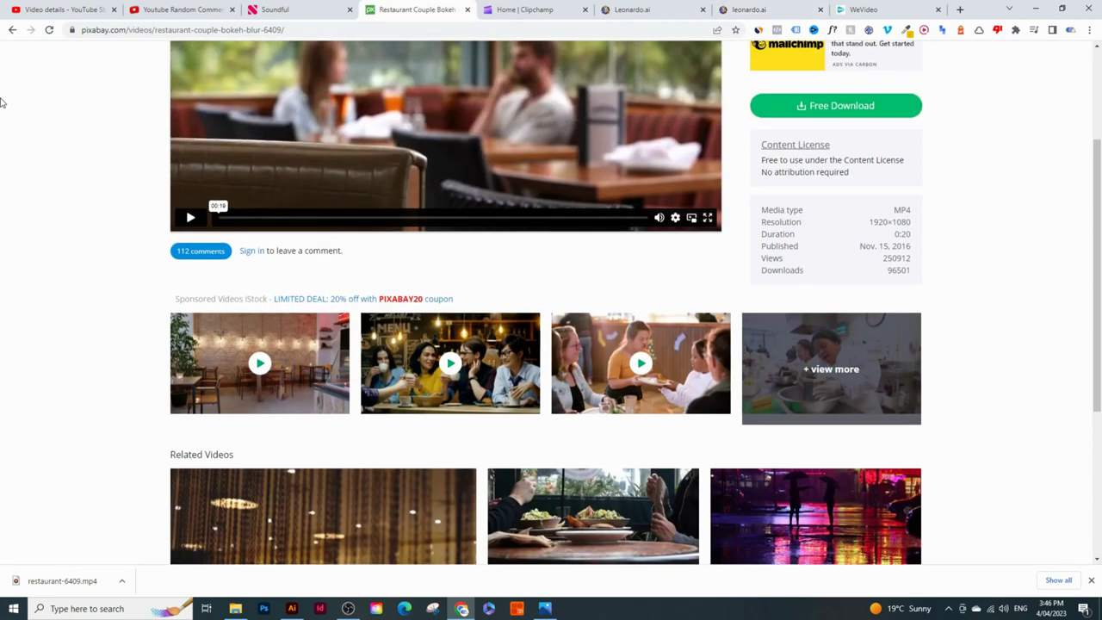
click(12, 29)
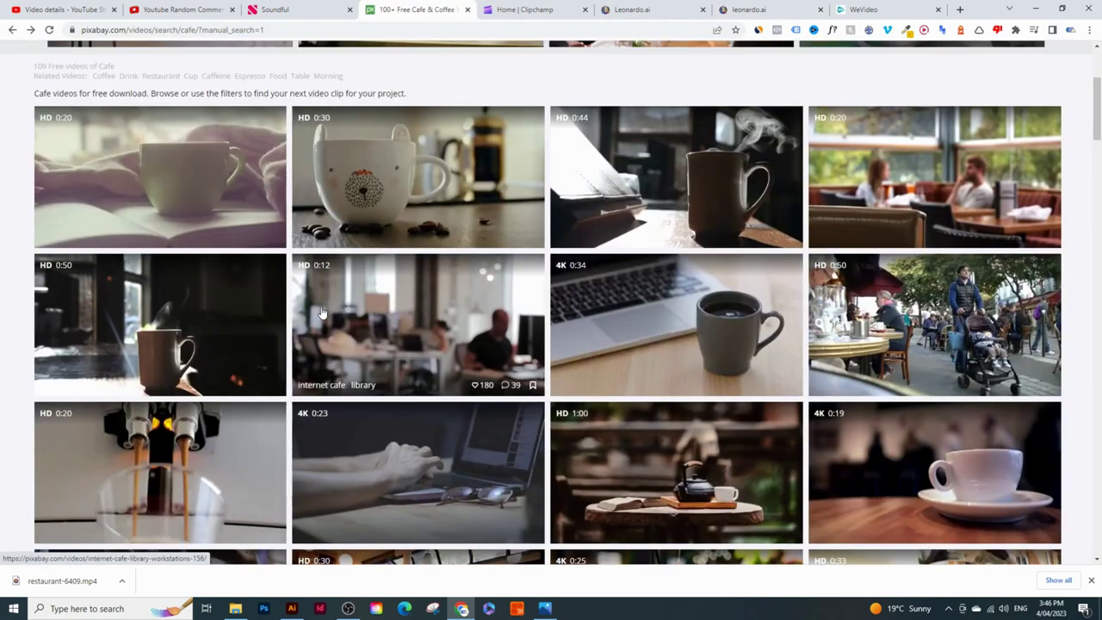
scroll(655, 344, down, 3)
scroll(838, 416, down, 1)
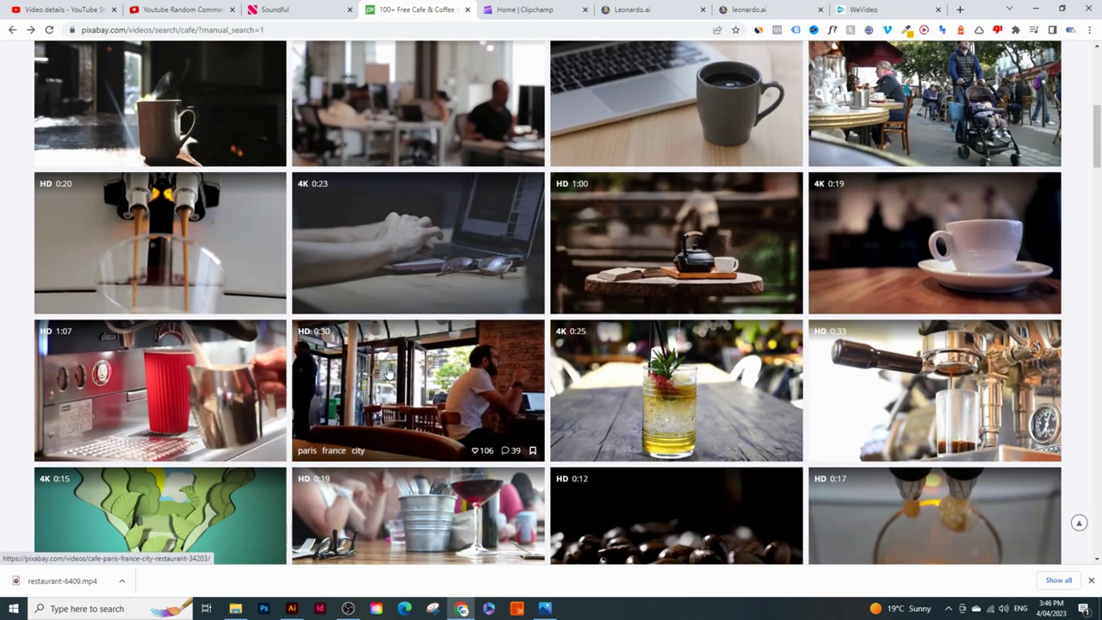
scroll(451, 328, up, 3)
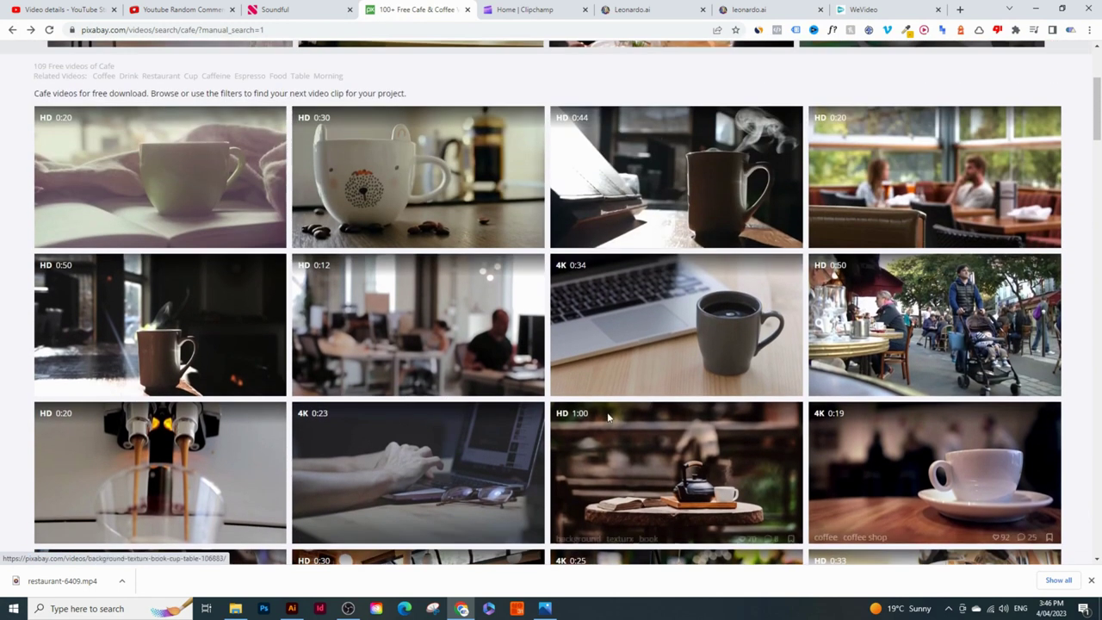
scroll(608, 417, up, 3)
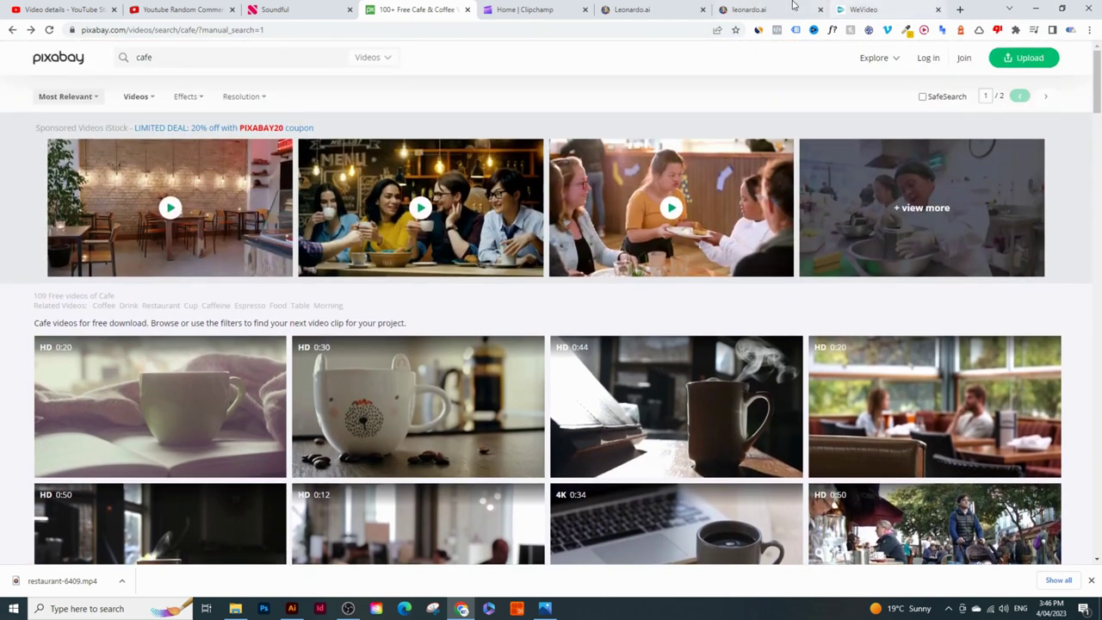
Switch to Leonardo.ai and save the first city cafe painting, the one with blue-green awnings, as a JPEG in Downloads.
click(793, 6)
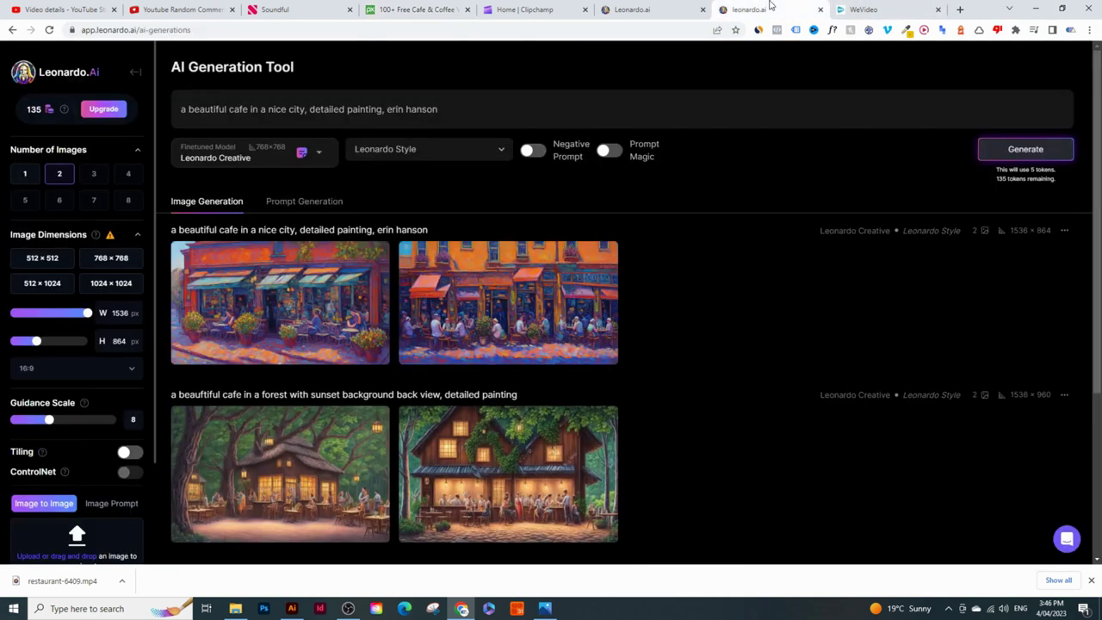
click(302, 290)
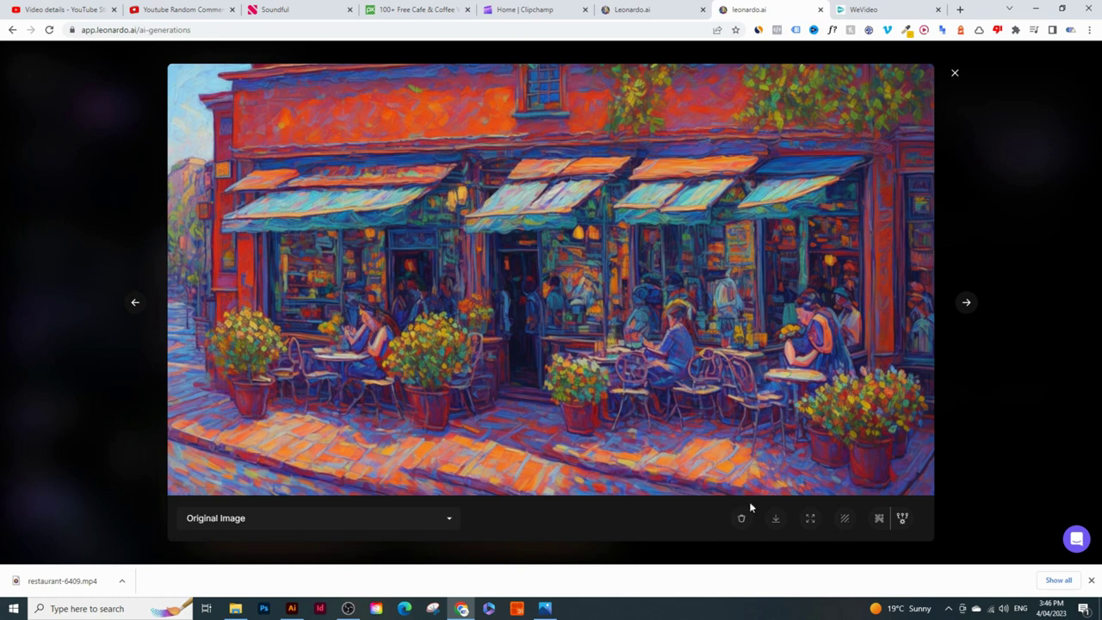
click(775, 519)
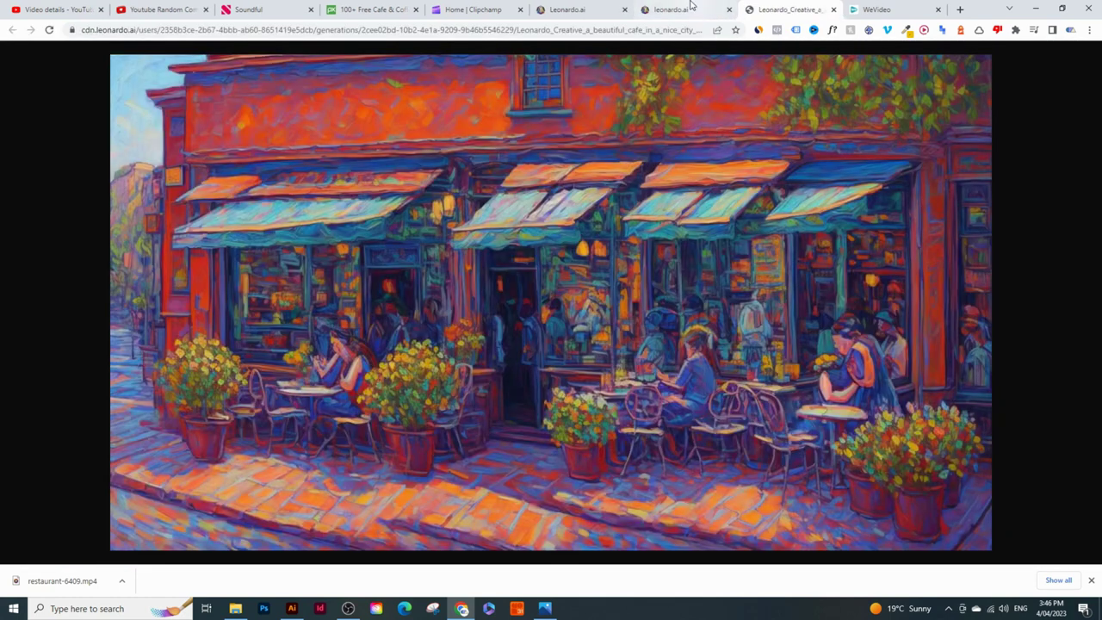
right_click(664, 148)
click(714, 170)
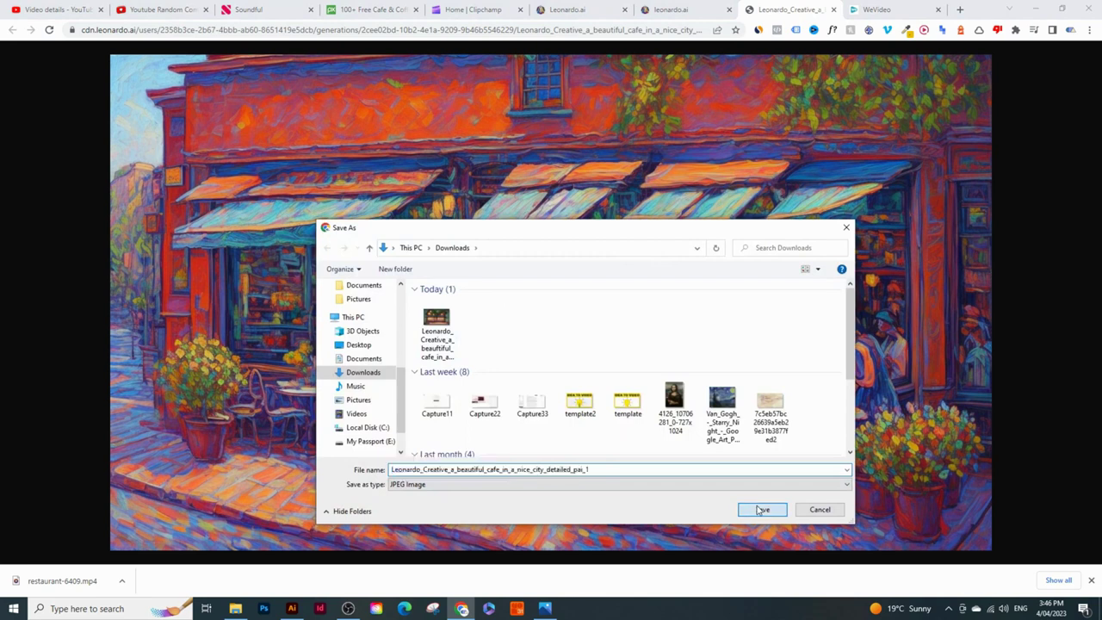
click(762, 509)
Import the saved painting into Clipchamp and use it in place of the restaurant clip on the timeline, stretched to about four minutes.
click(445, 4)
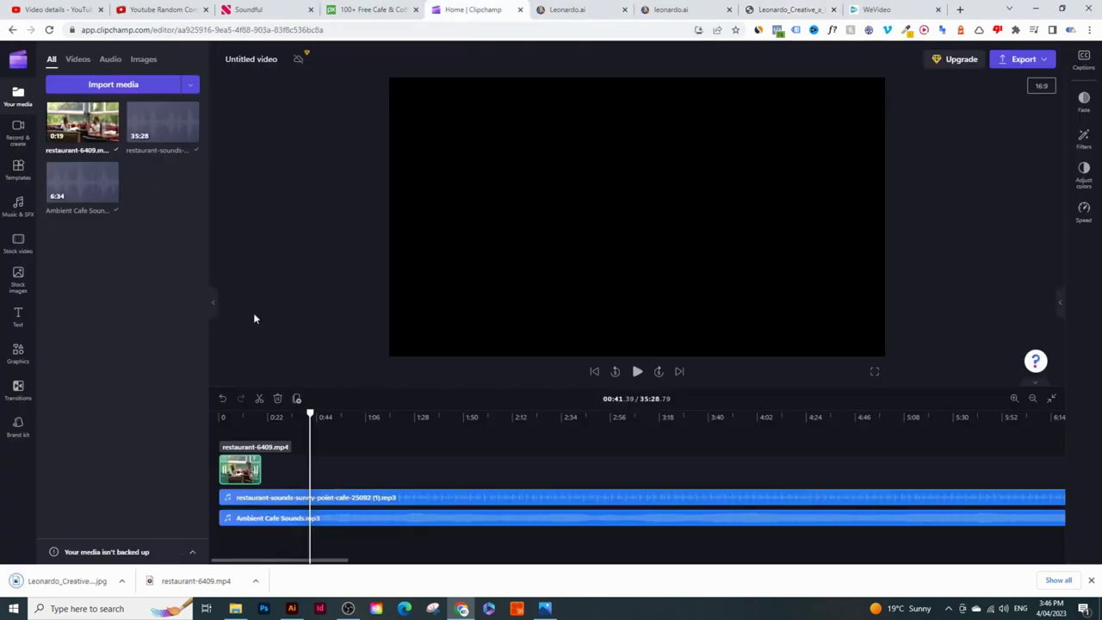
drag(69, 581, 136, 202)
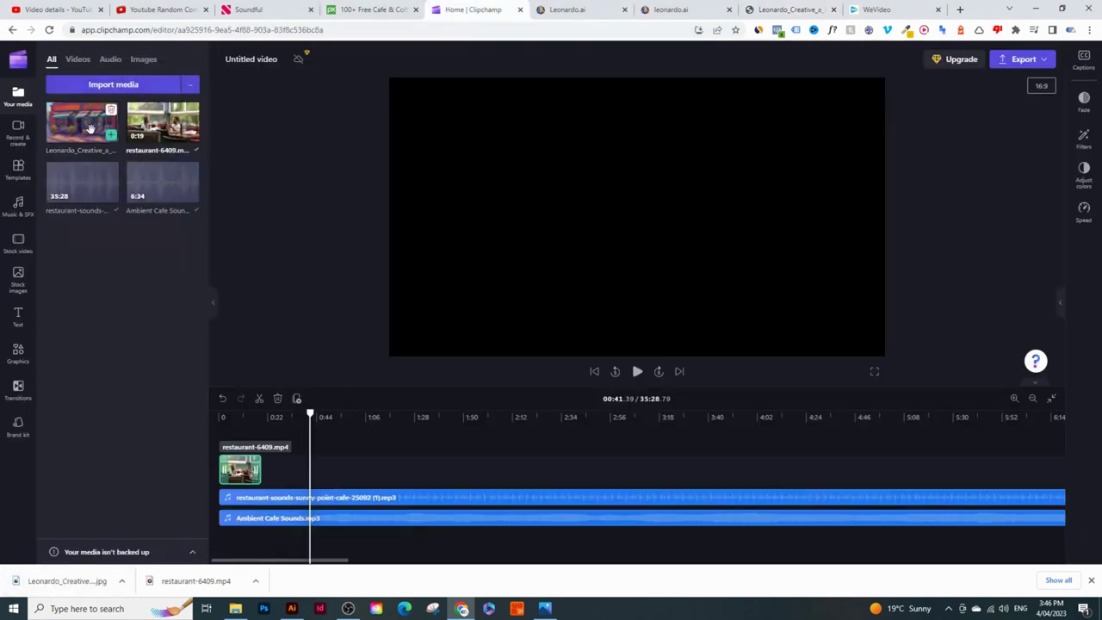
drag(82, 121, 213, 469)
drag(302, 467, 775, 469)
key(Home)
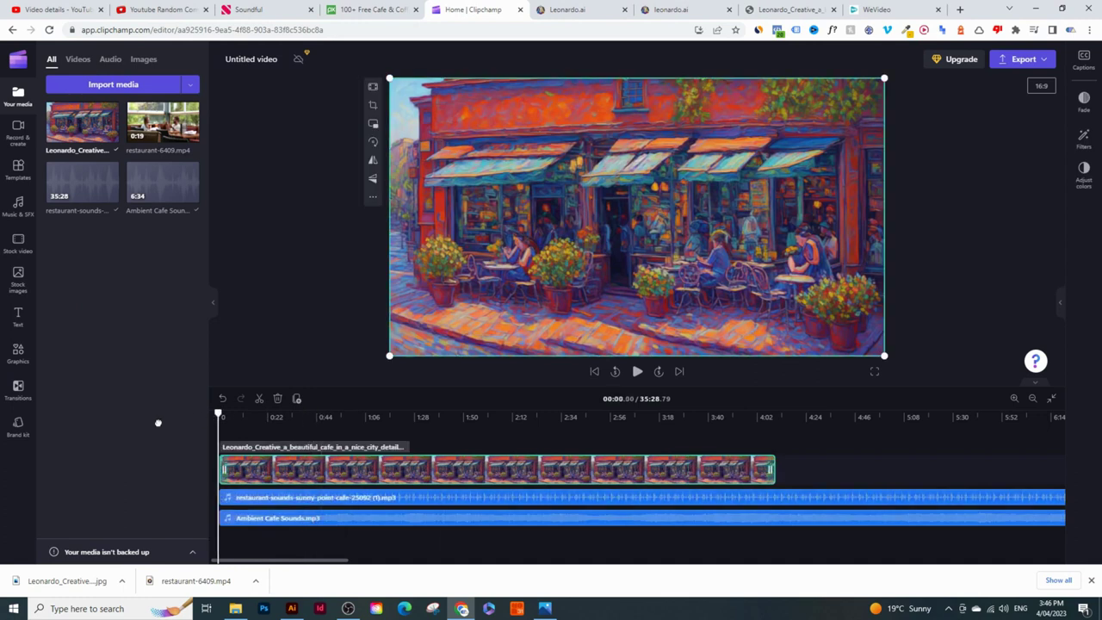
Preview the video with the painting, then return to Clipchamp and shorten the painting clip to about 4 seconds.
click(637, 372)
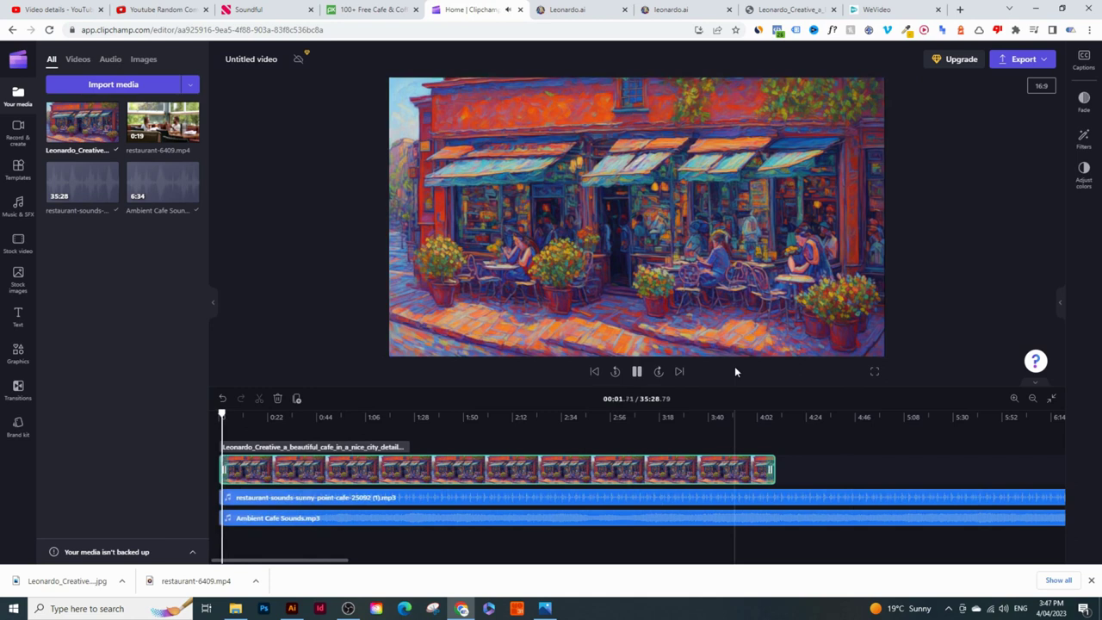
click(638, 371)
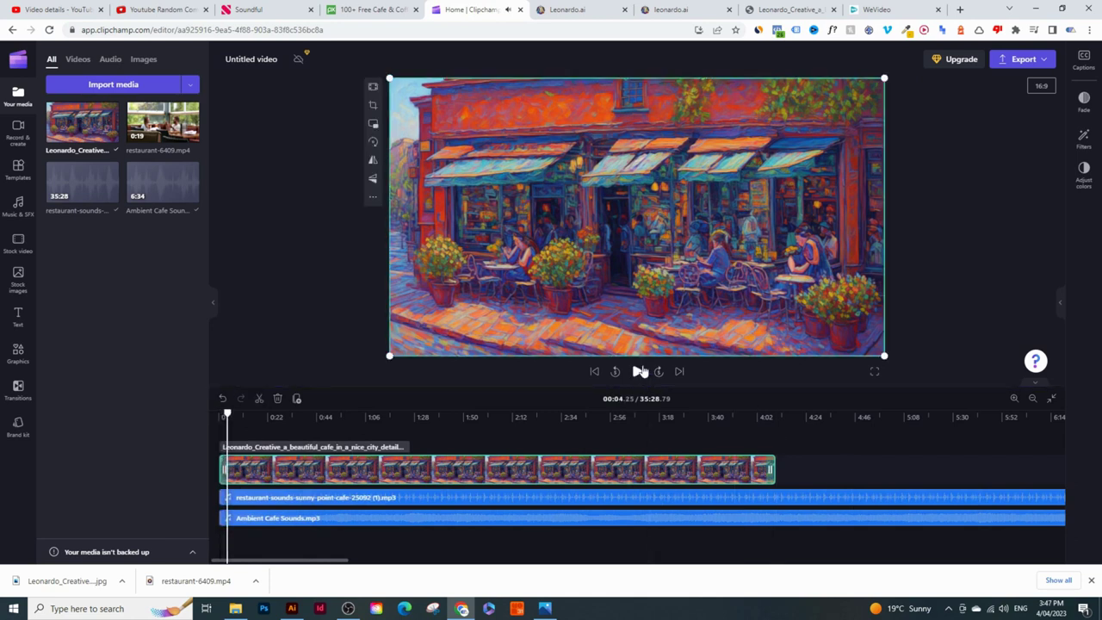
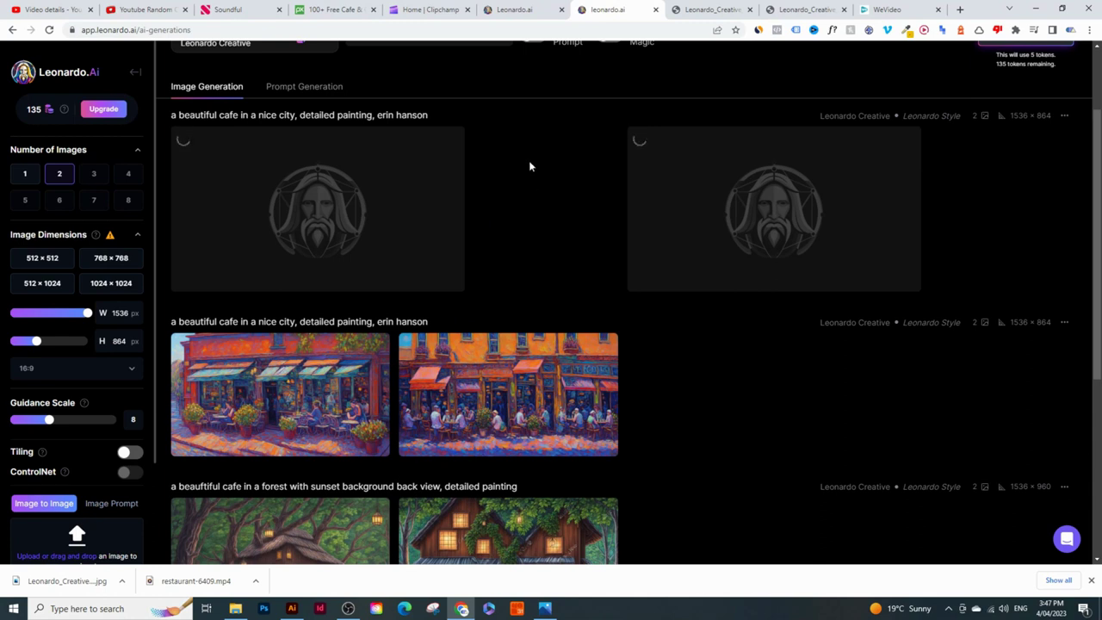
click(426, 9)
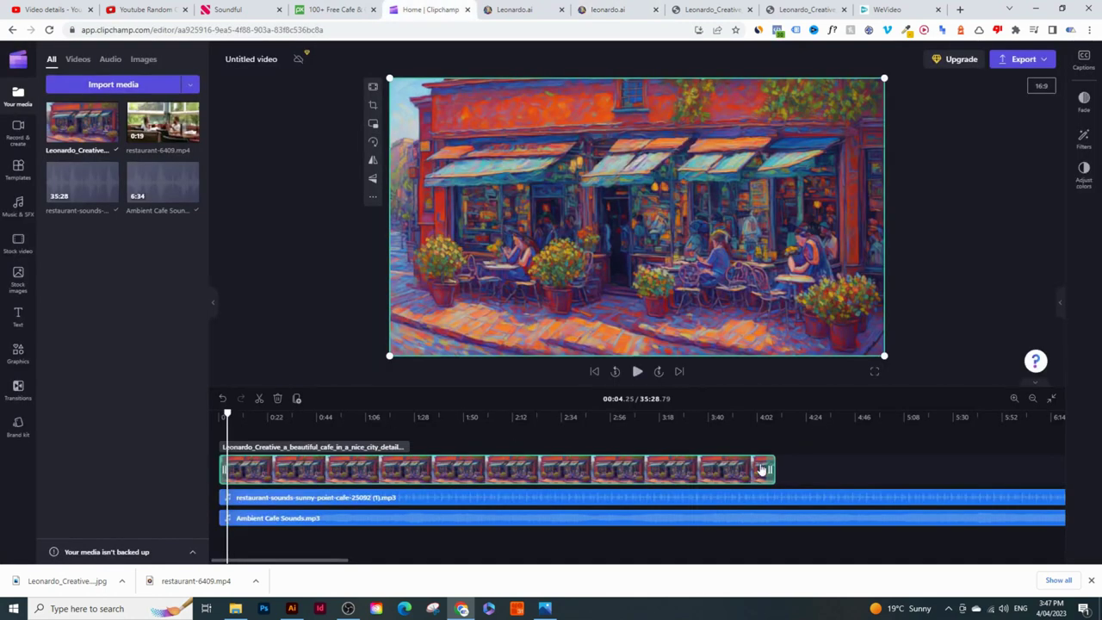
drag(769, 470, 219, 451)
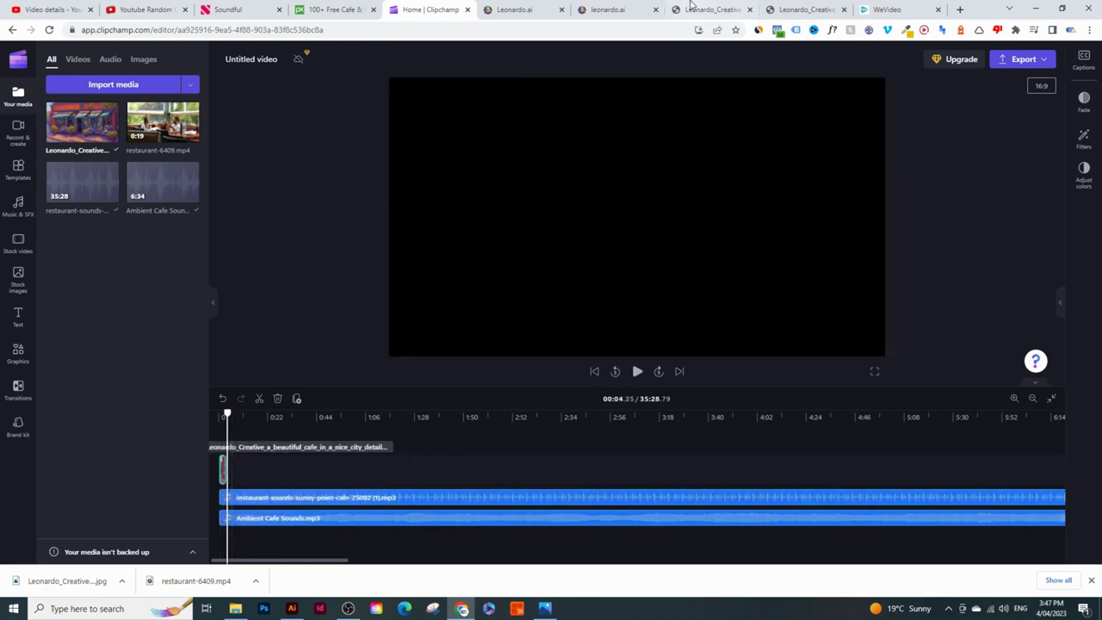
Switch to the opened full-size image of the second cafe painting, with the orange facade, and save it as a JPEG in Downloads.
click(775, 9)
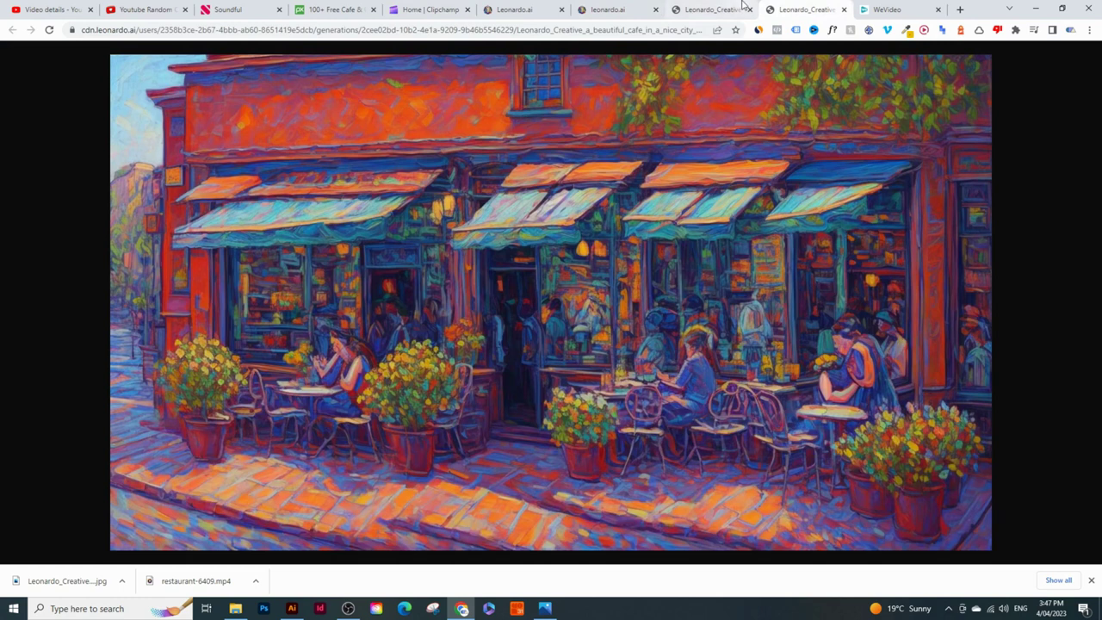
click(704, 10)
right_click(591, 321)
click(637, 341)
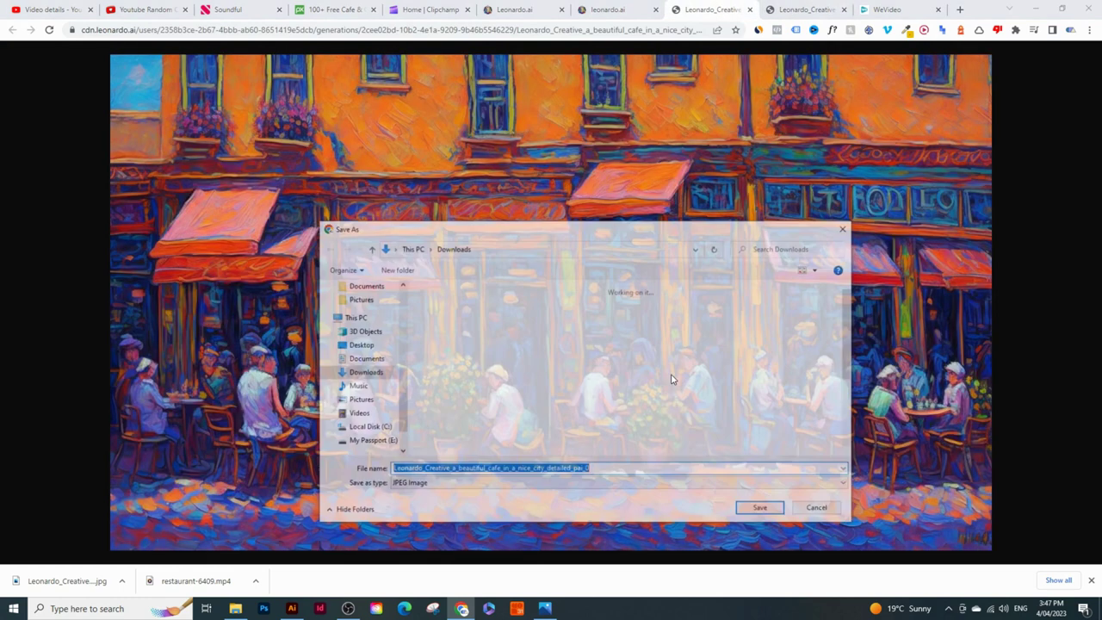
click(762, 509)
Import the orange-facade painting into Clipchamp and place it directly after the first painting on the timeline.
click(454, 9)
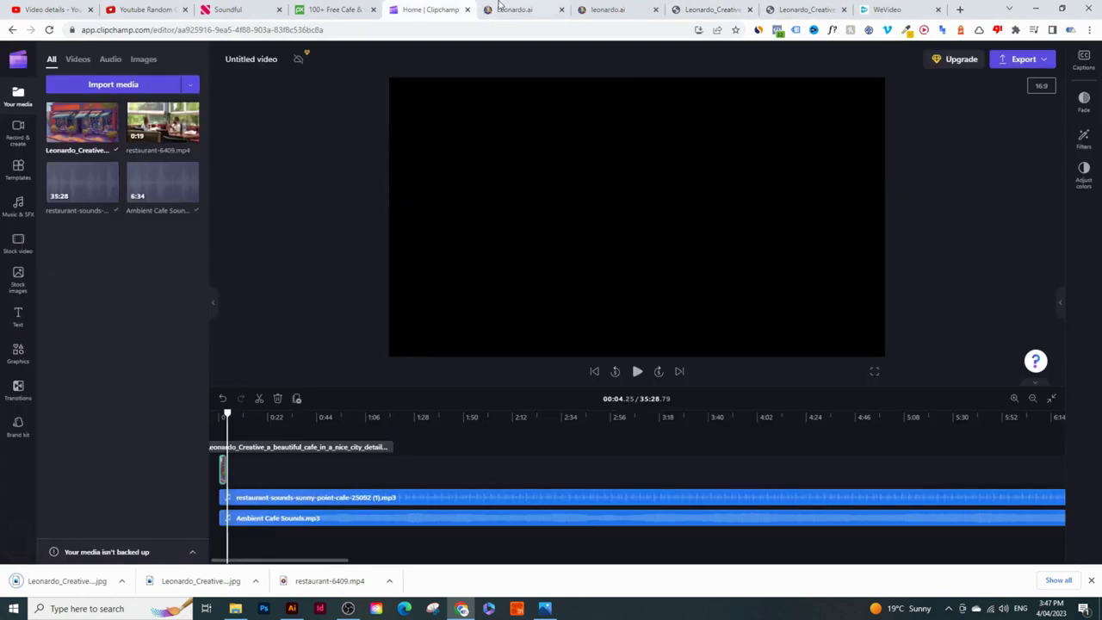
click(497, 10)
click(422, 10)
drag(64, 581, 134, 206)
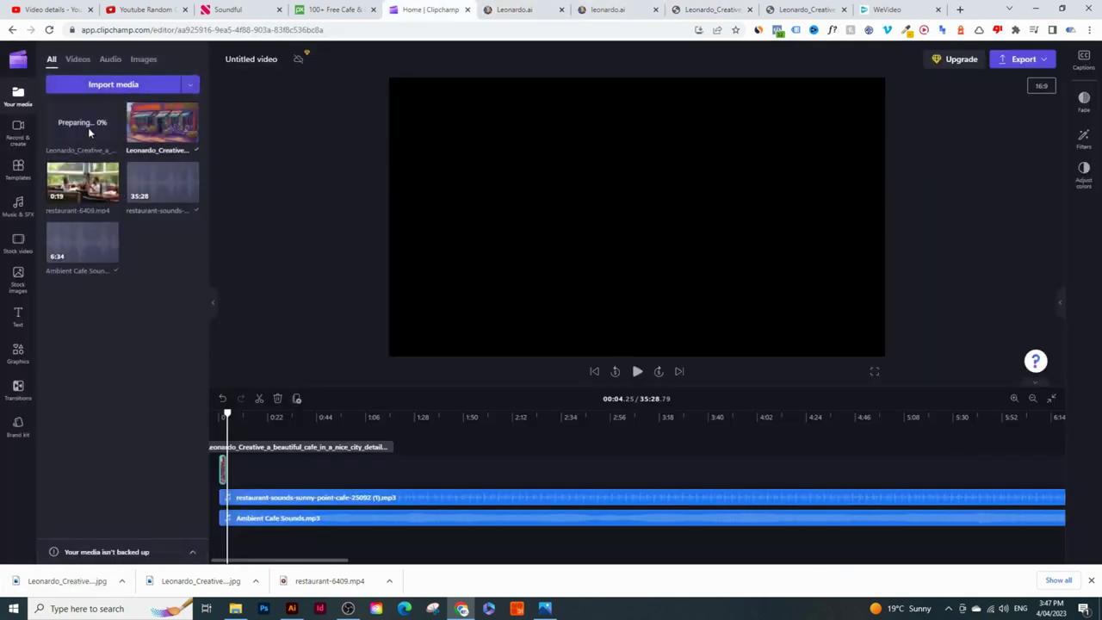
drag(86, 125, 229, 471)
Switch to Leonardo.ai and save the newly generated cafe painting with trees as a JPEG in Downloads.
click(633, 10)
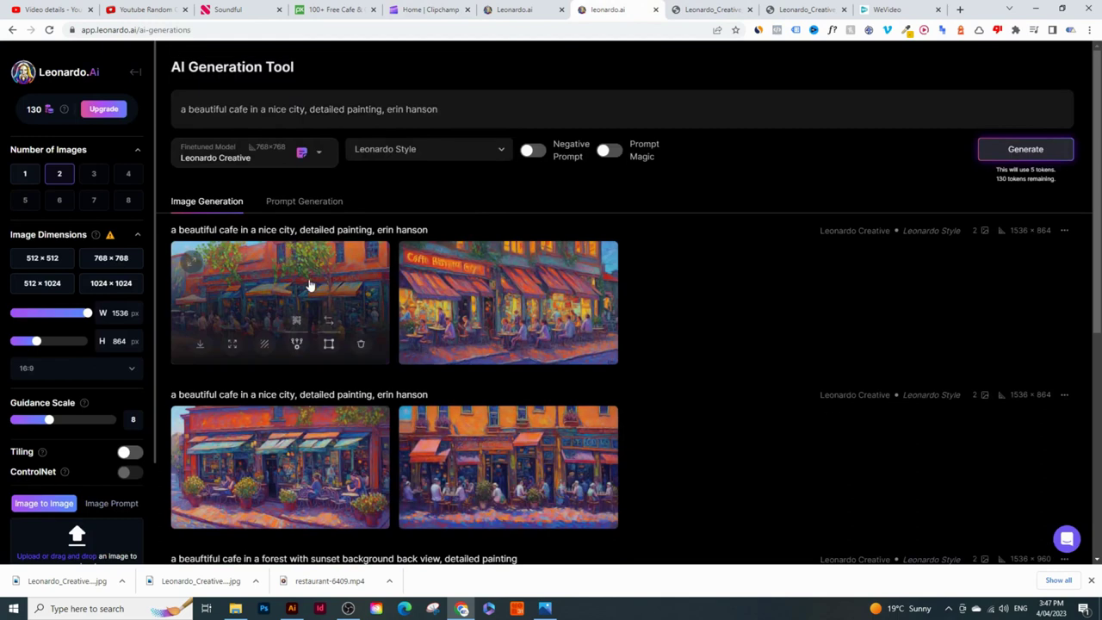
click(311, 285)
click(776, 519)
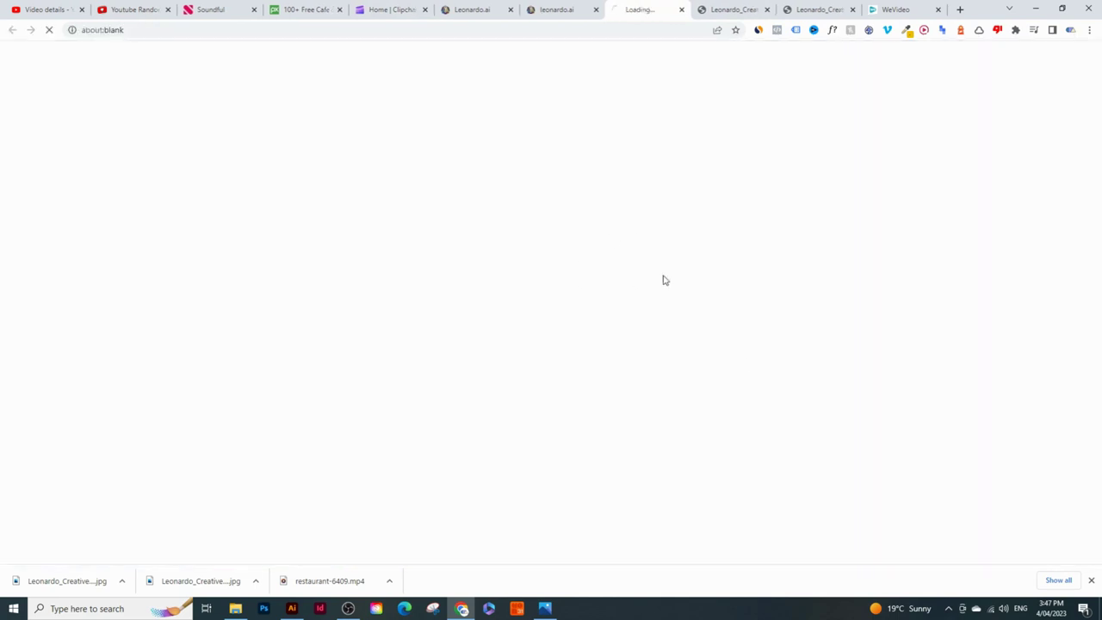
right_click(493, 217)
click(594, 233)
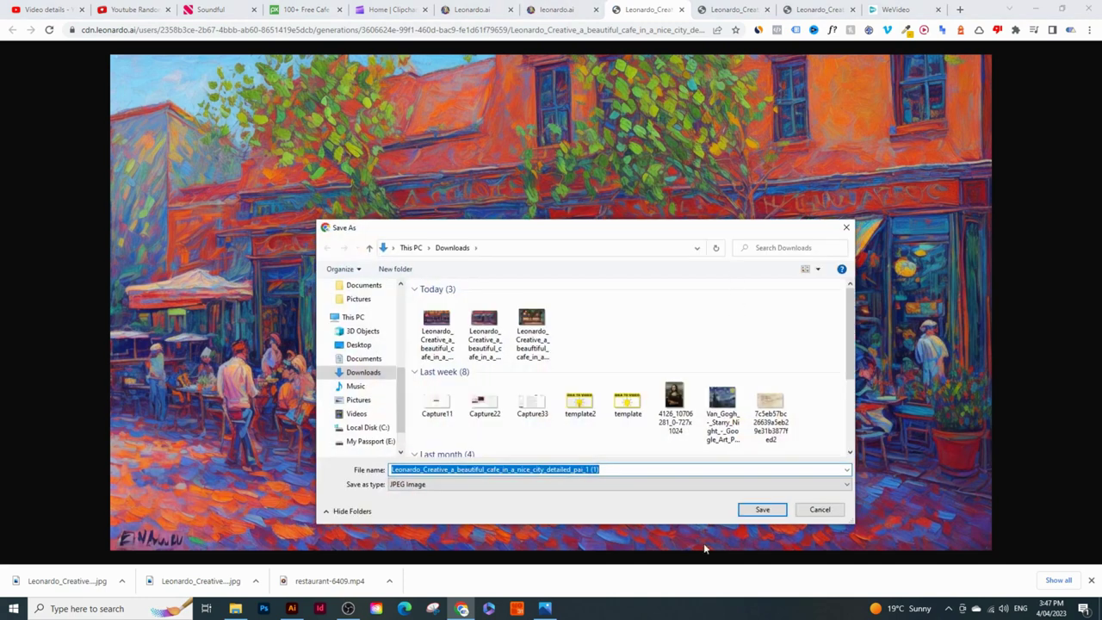
click(762, 509)
click(472, 9)
click(556, 10)
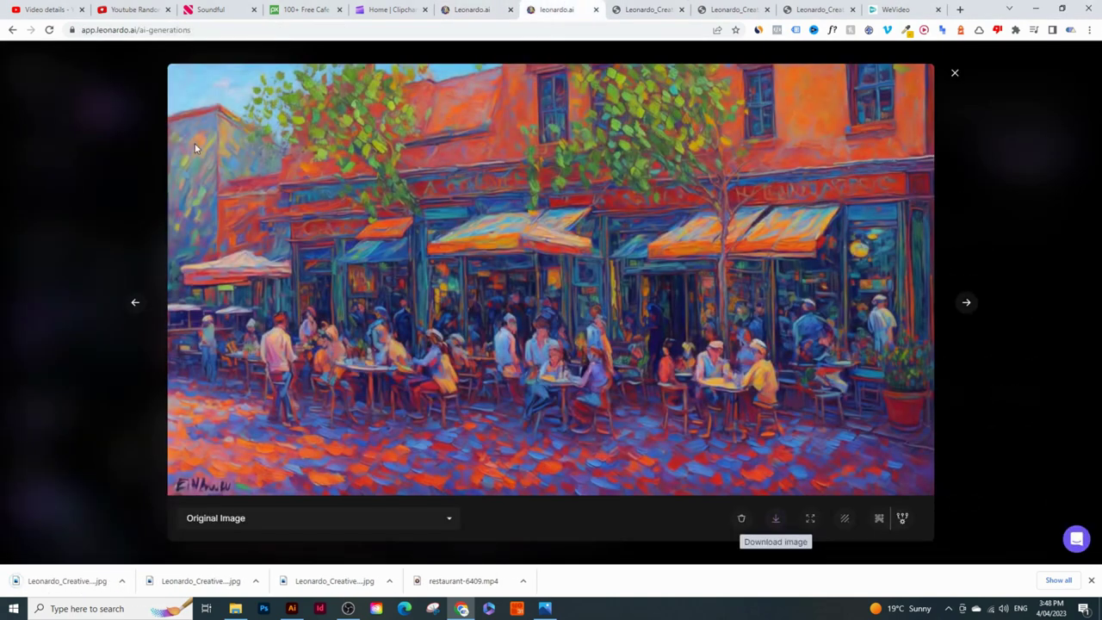
Import the cafe painting with trees into Clipchamp and place it between the two other paintings on the timeline.
click(387, 9)
drag(67, 580, 135, 356)
drag(82, 121, 242, 470)
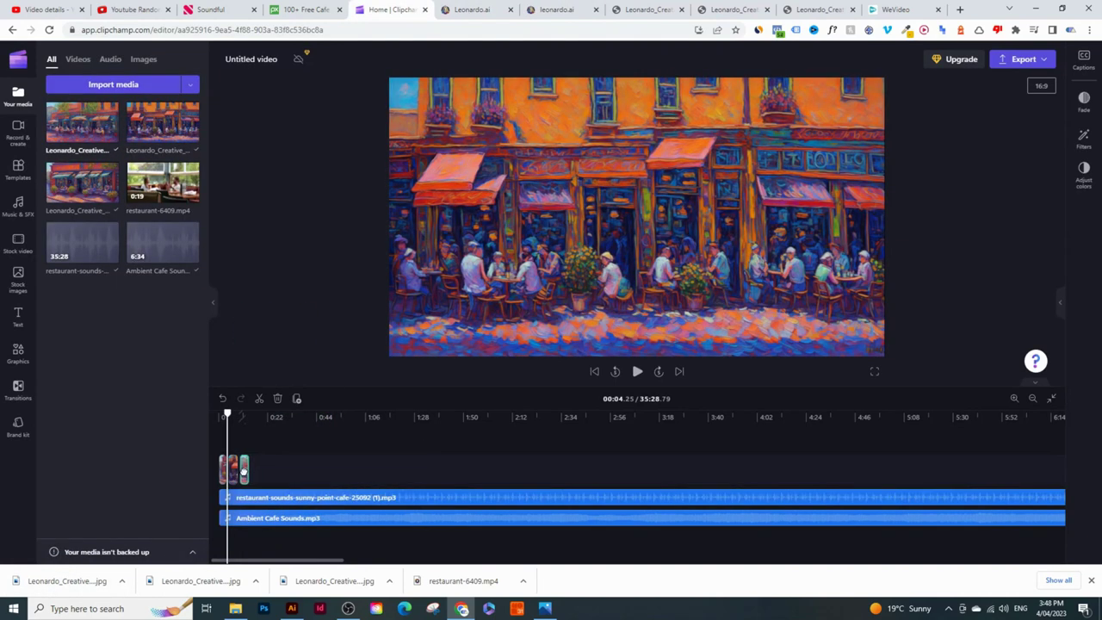
Play back the sequence of three cafe paintings to check how the images change over the audio.
click(223, 469)
click(221, 416)
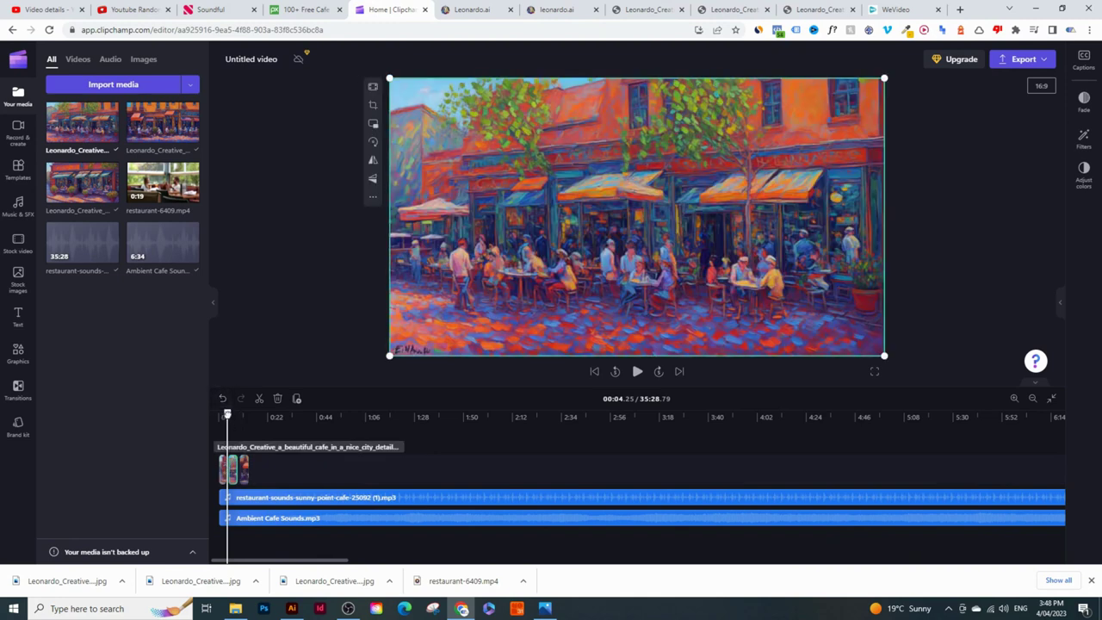
click(638, 372)
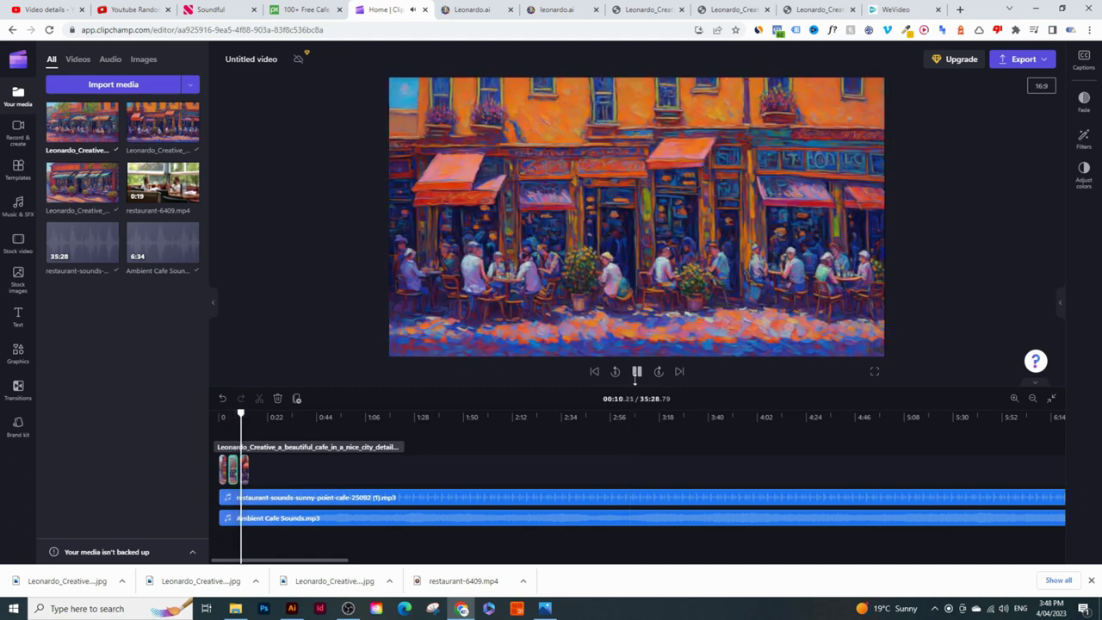
click(637, 373)
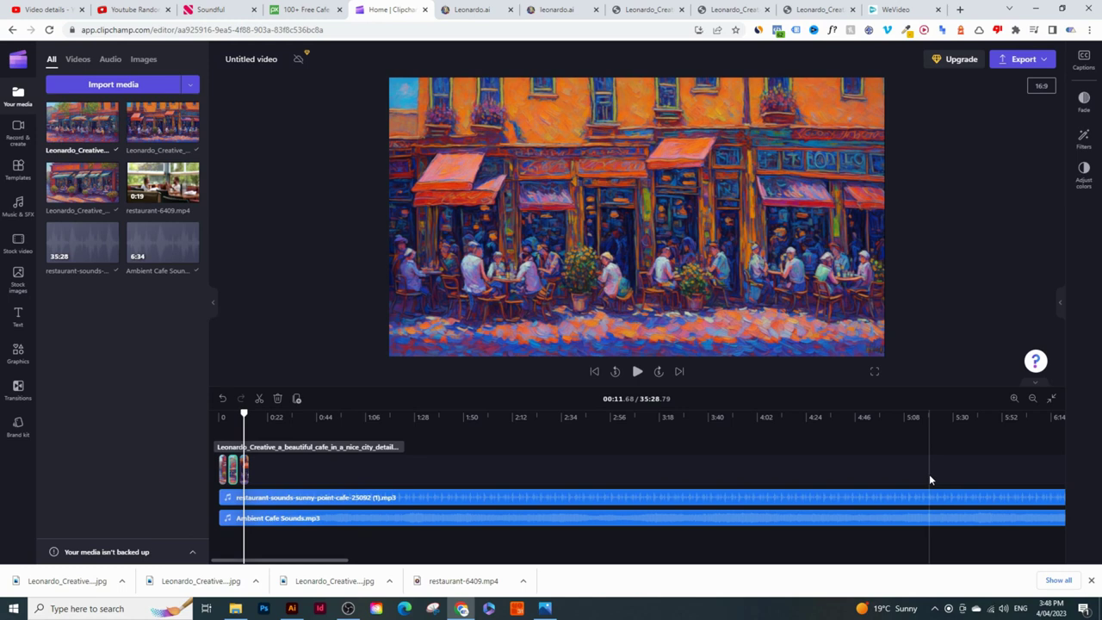
Open YouTube in a new browser tab.
click(960, 15)
text(yo)
key(Return)
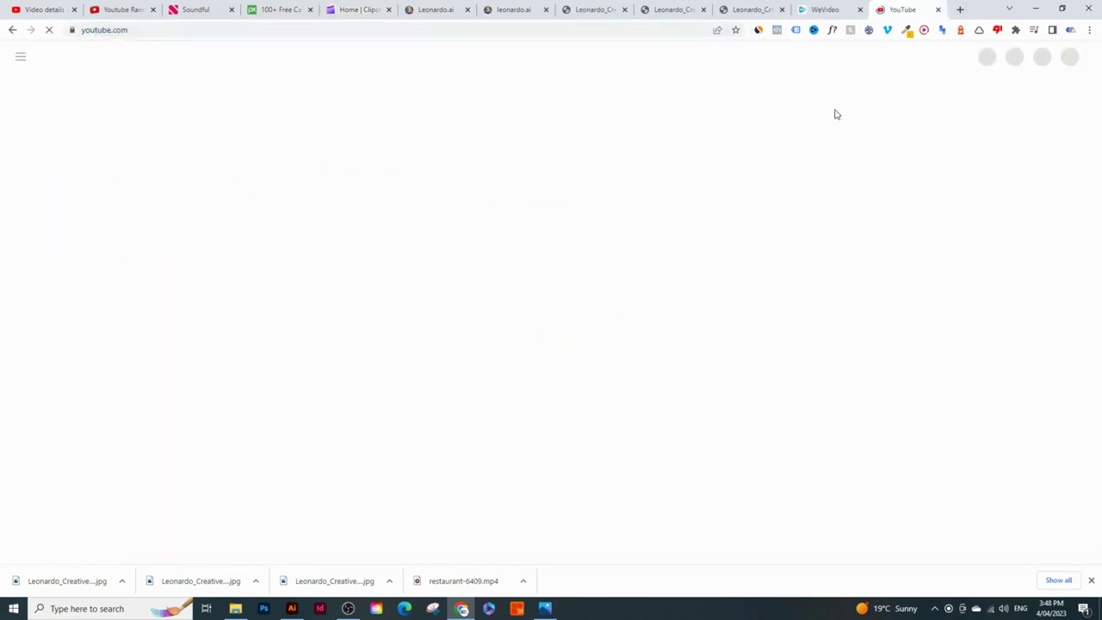
Search for "edward hopper relaxing music" and open the video "A playlist to feel like you're inside a Hopper painting".
click(467, 57)
text(edwar)
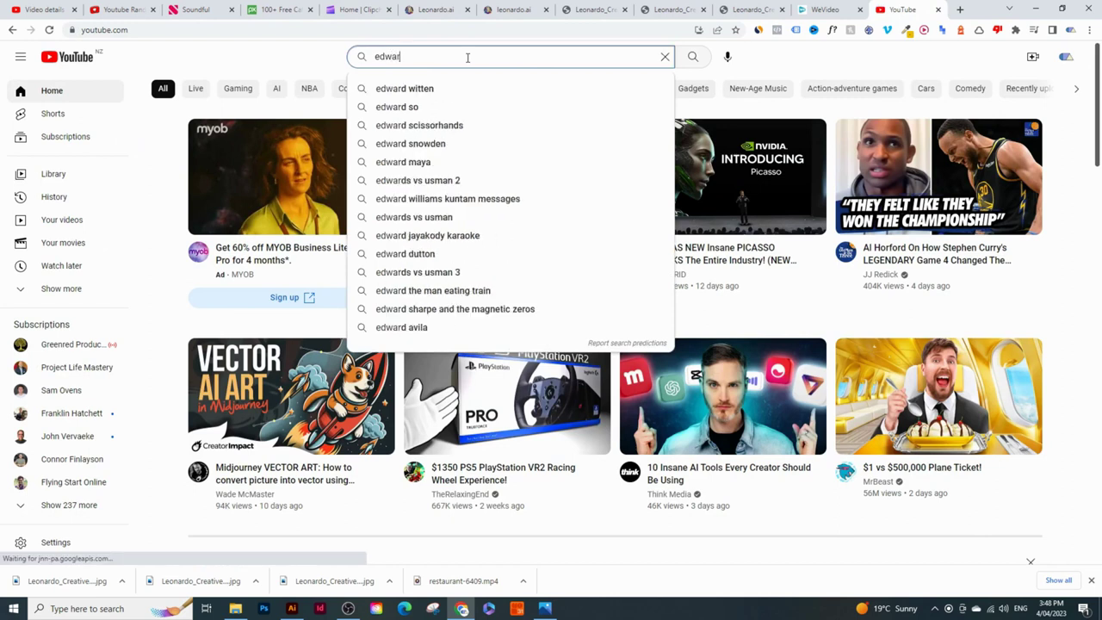
text(d hoppe)
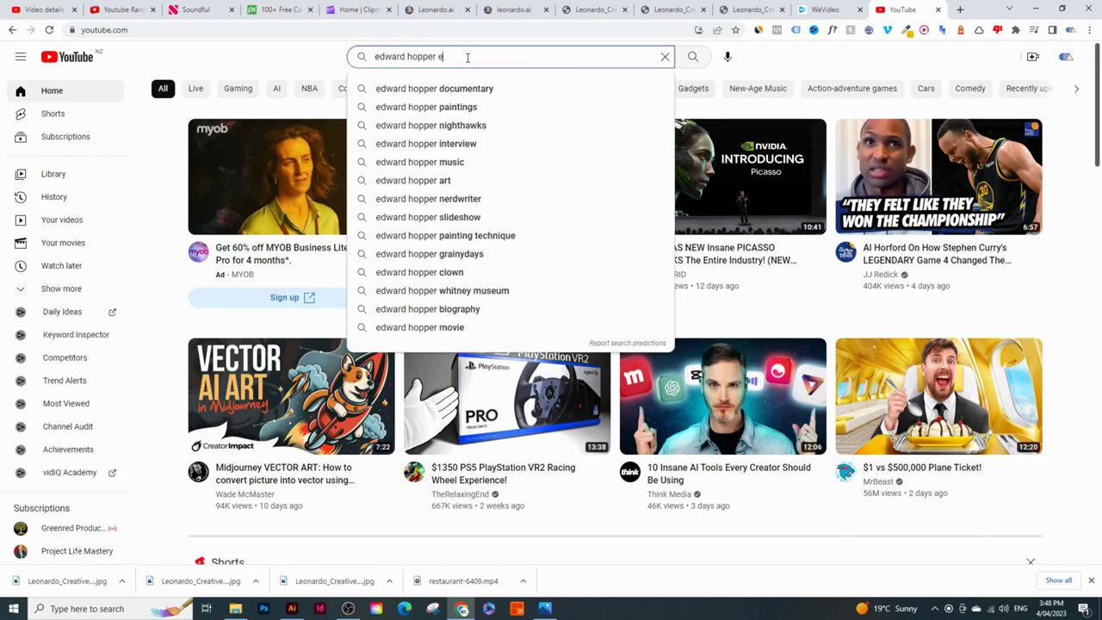
text(r rev)
key(BackSpace)
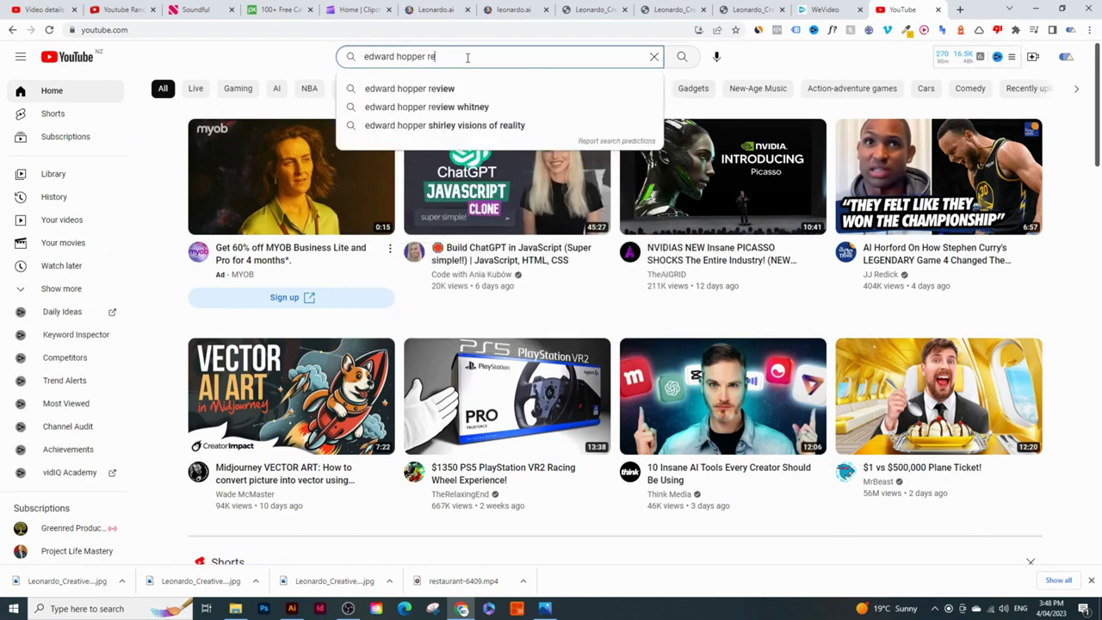
text(la)
key(Down)
key(Down)
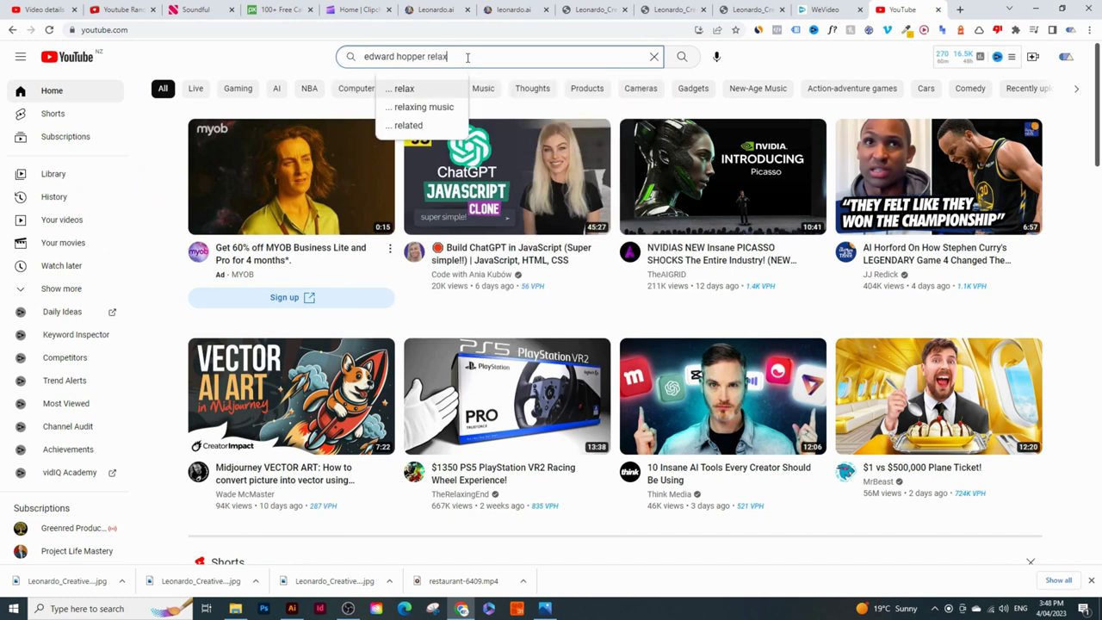
key(Return)
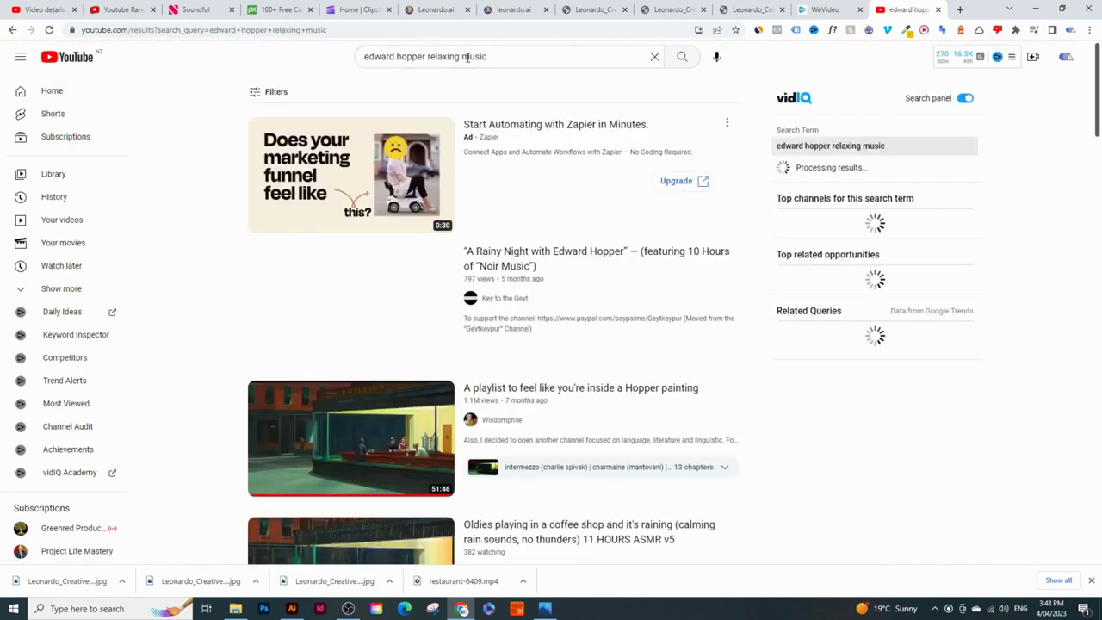
scroll(303, 276, down, 1)
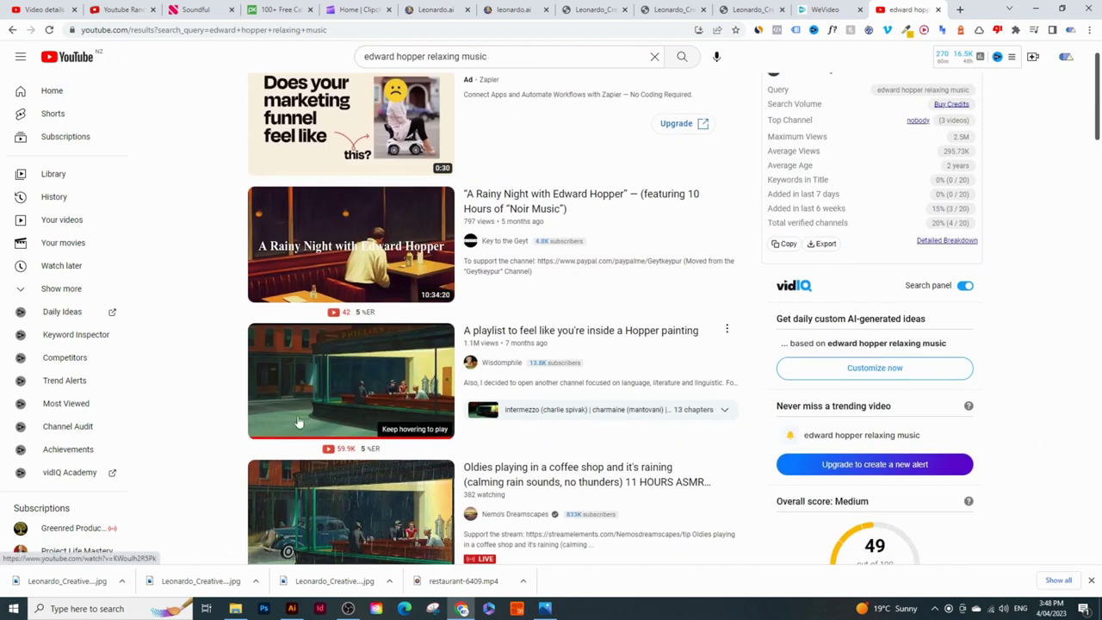
click(306, 372)
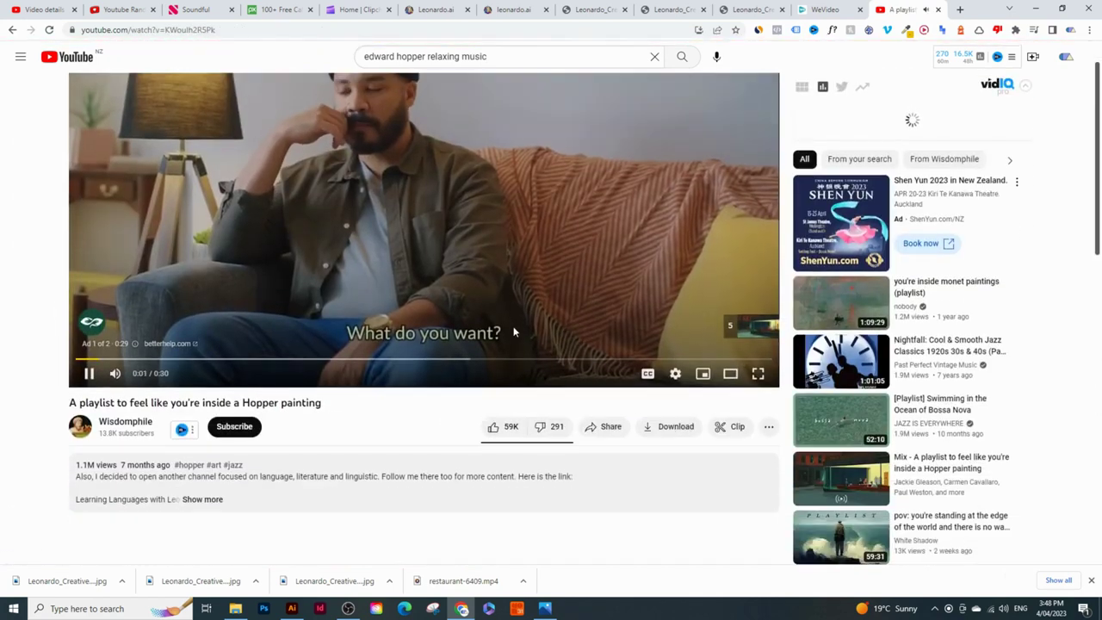
Mute the Hopper playlist video, look over its views, description and comments, and skip the opening ads.
click(512, 329)
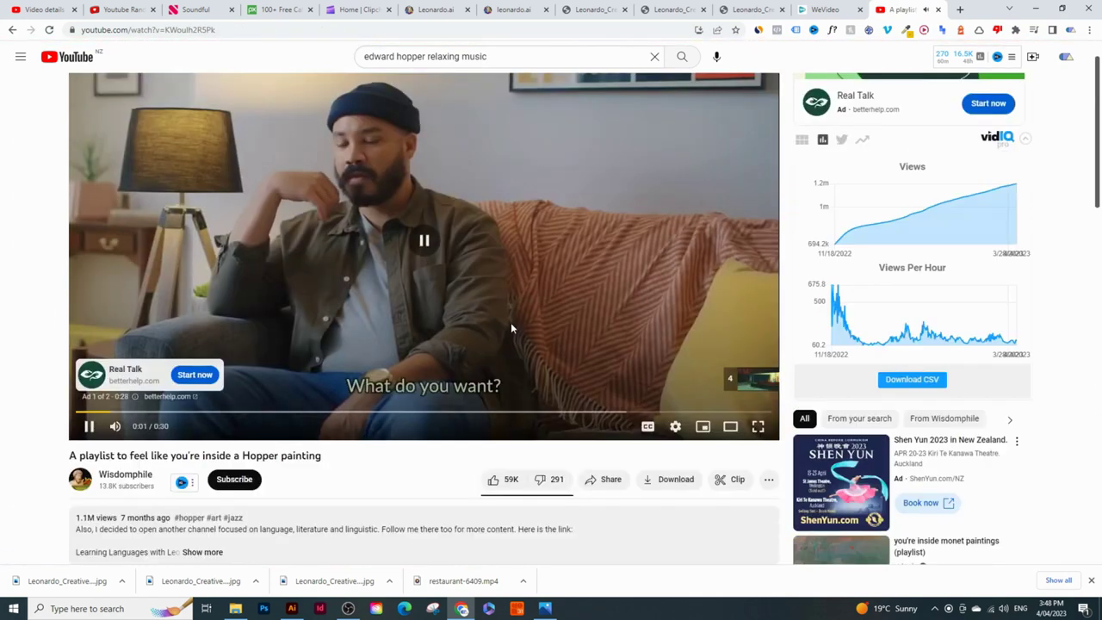
scroll(743, 331, down, 3)
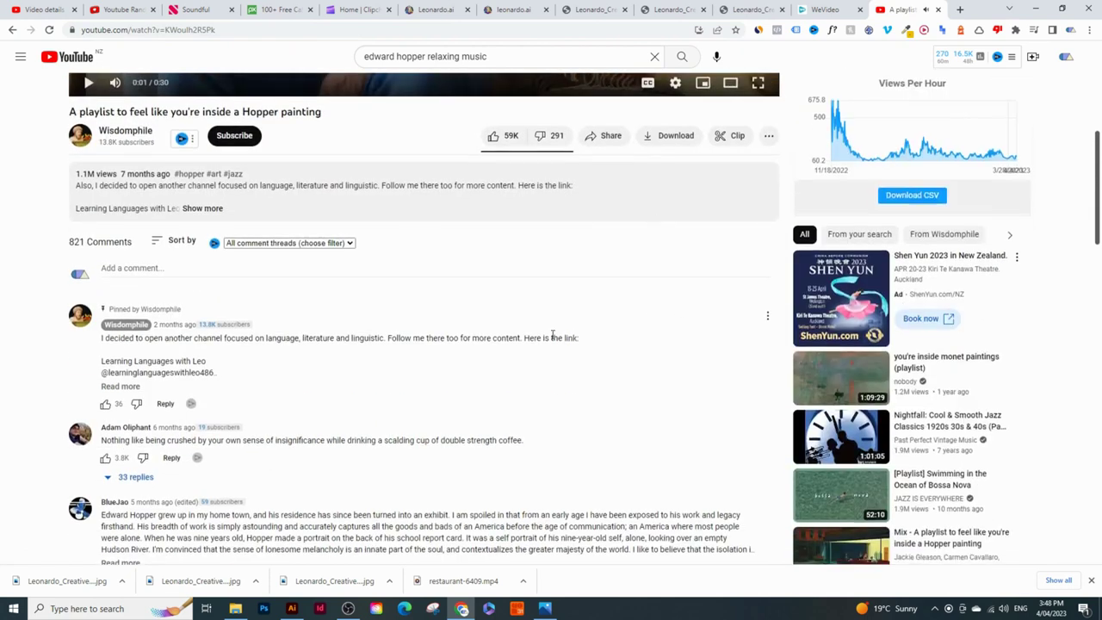
scroll(676, 293, up, 4)
click(505, 420)
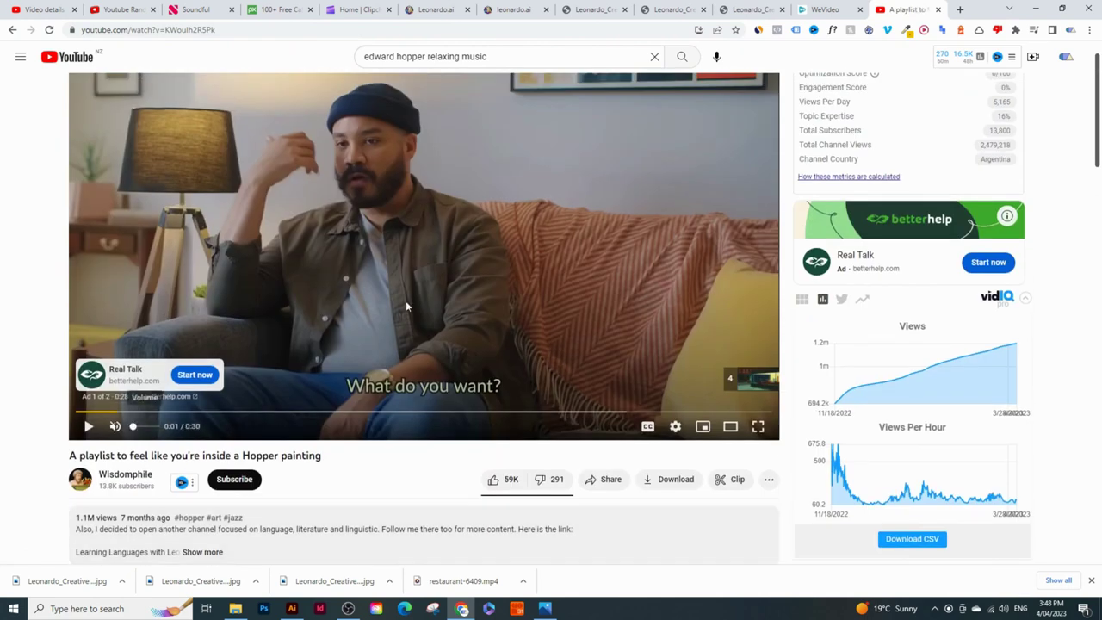
scroll(601, 334, down, 1)
scroll(601, 334, down, 4)
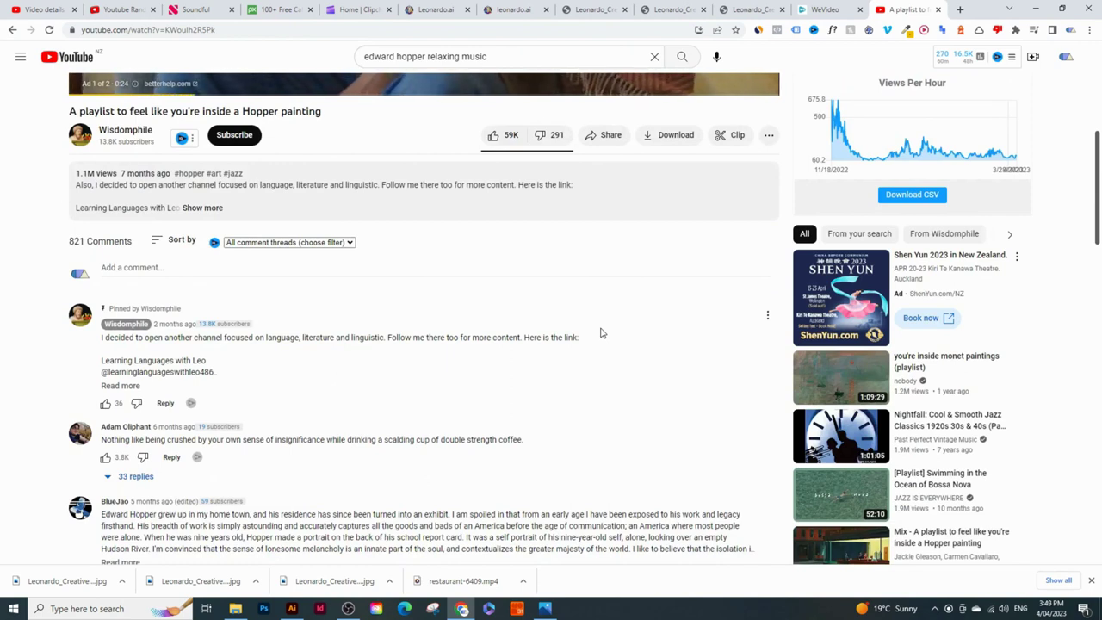
scroll(661, 310, up, 4)
click(742, 321)
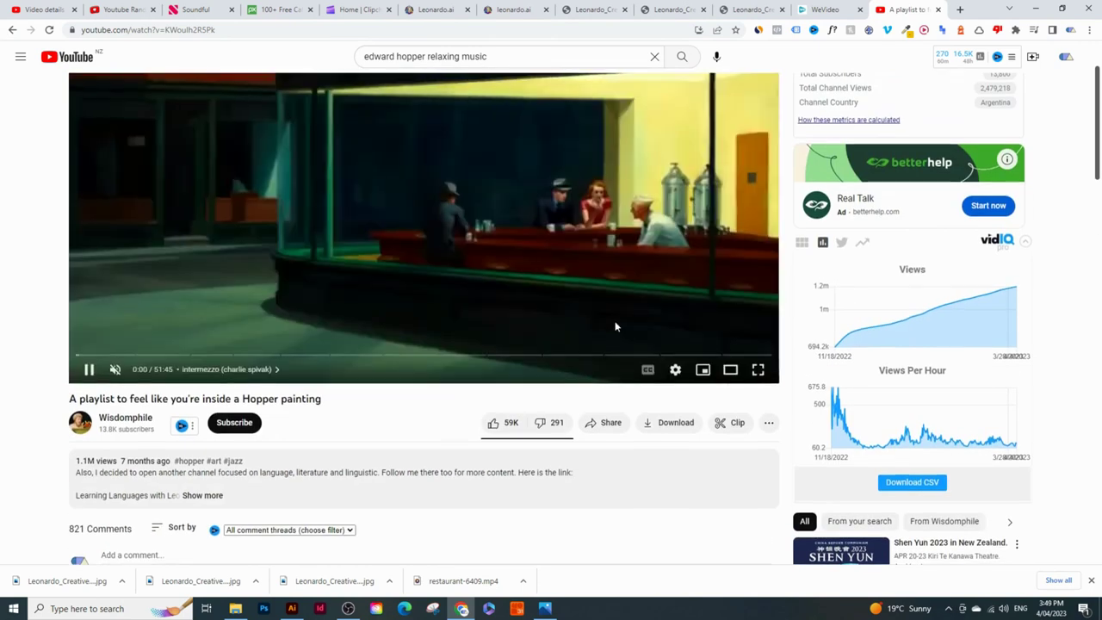
Jump ahead through the Hopper video to 10:29 and about 14:04 to view its paintings, closing the banner ads that cover them.
scroll(456, 362, up, 1)
click(168, 457)
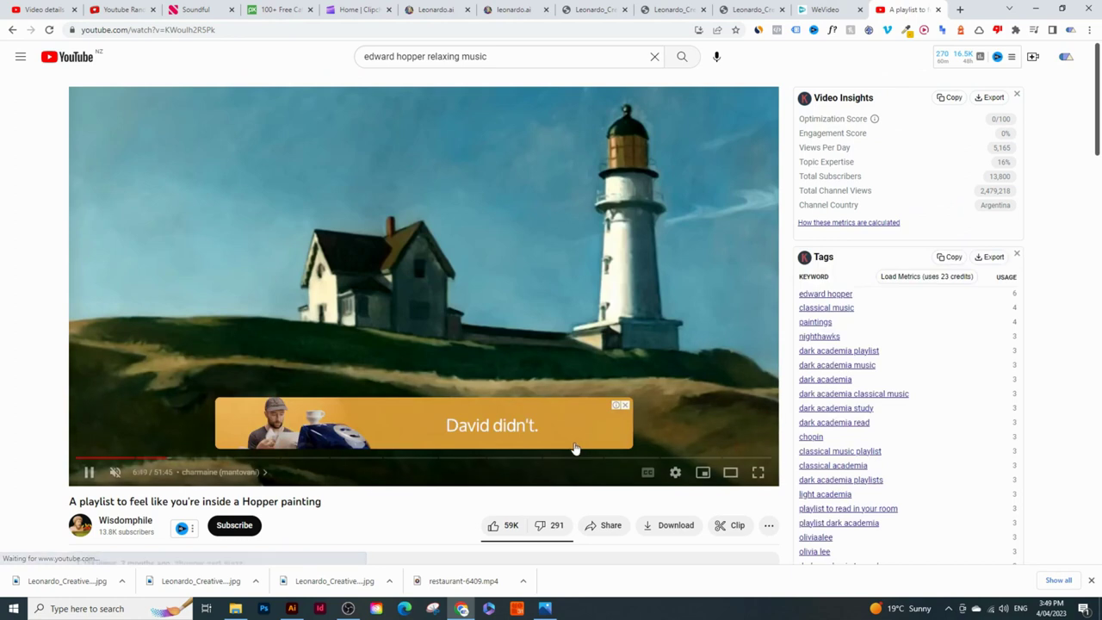
click(626, 406)
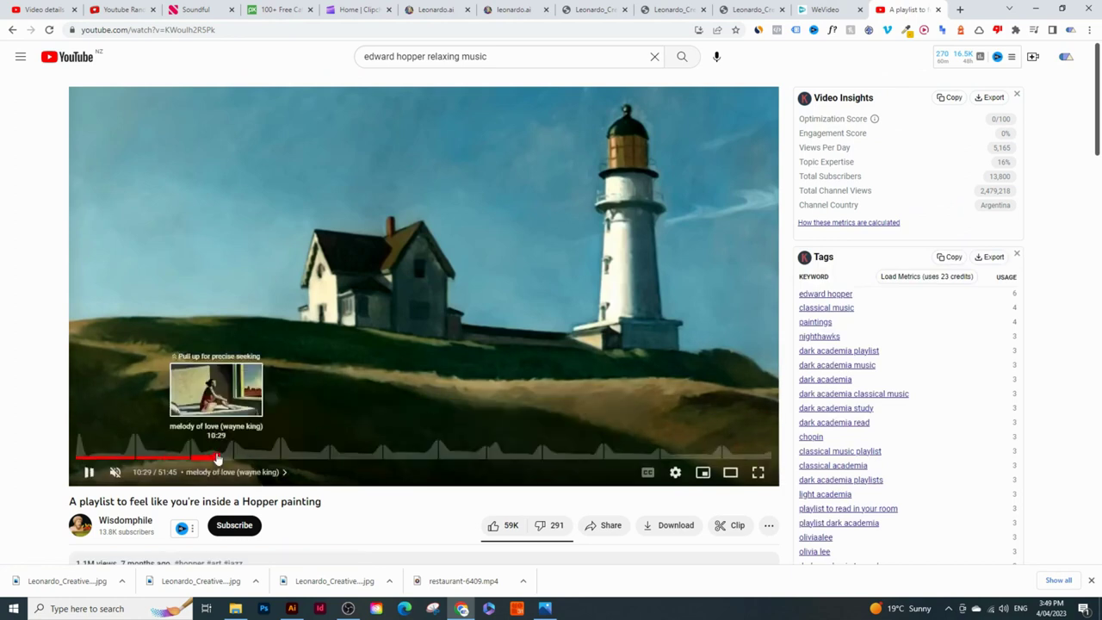
click(216, 456)
click(266, 457)
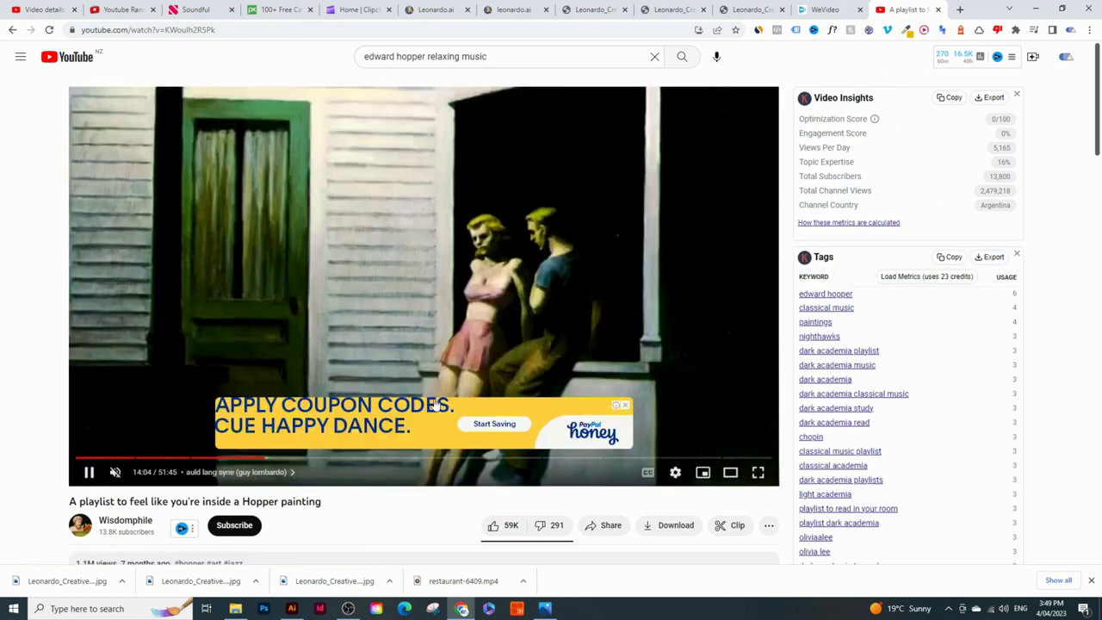
click(625, 405)
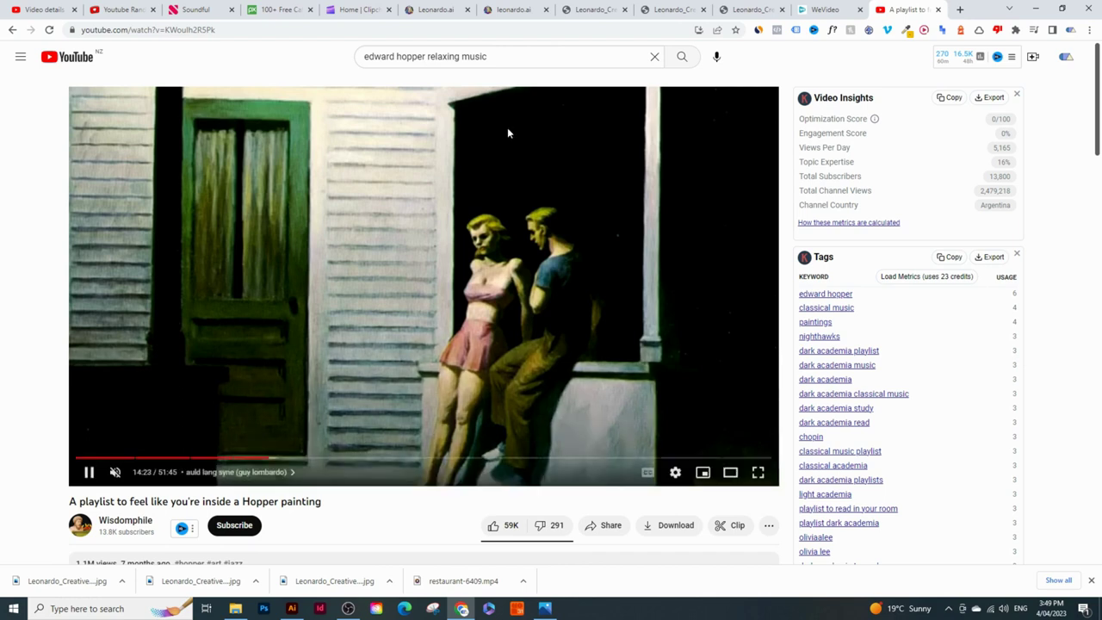
Finish looking at the Hopper video and switch back to the cafe video project in Clipchamp.
scroll(477, 157, down, 4)
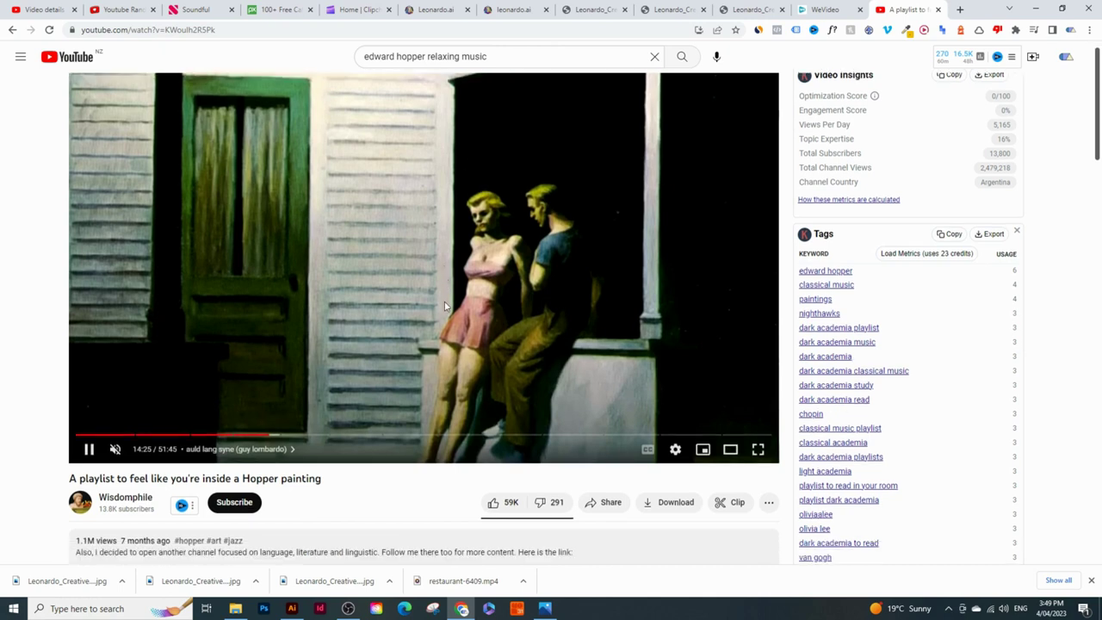
scroll(457, 215, up, 4)
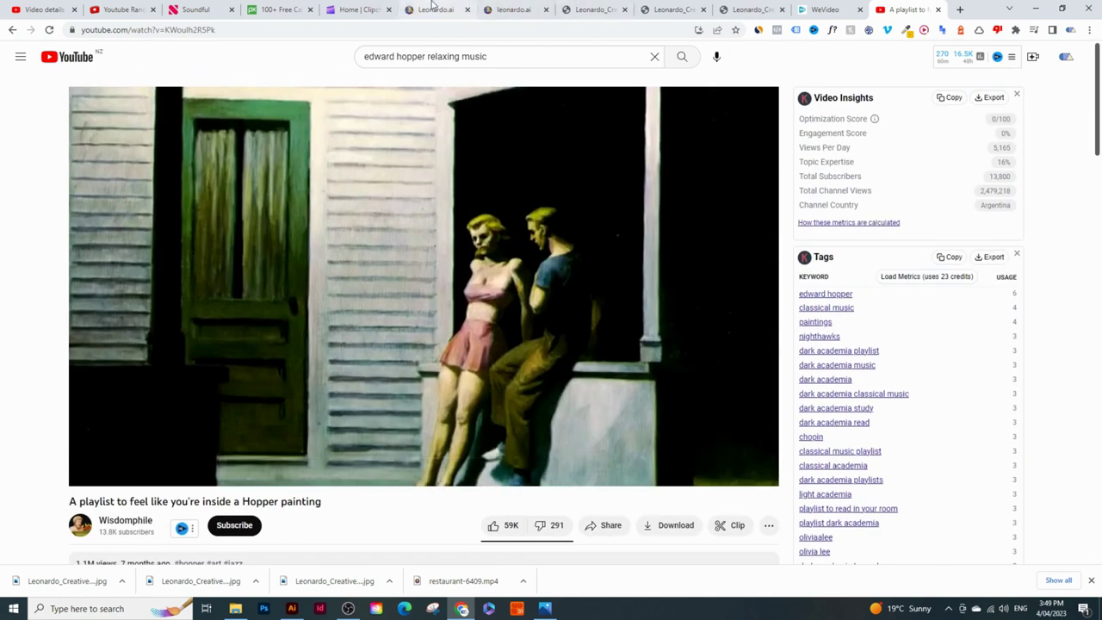
click(566, 6)
click(392, 6)
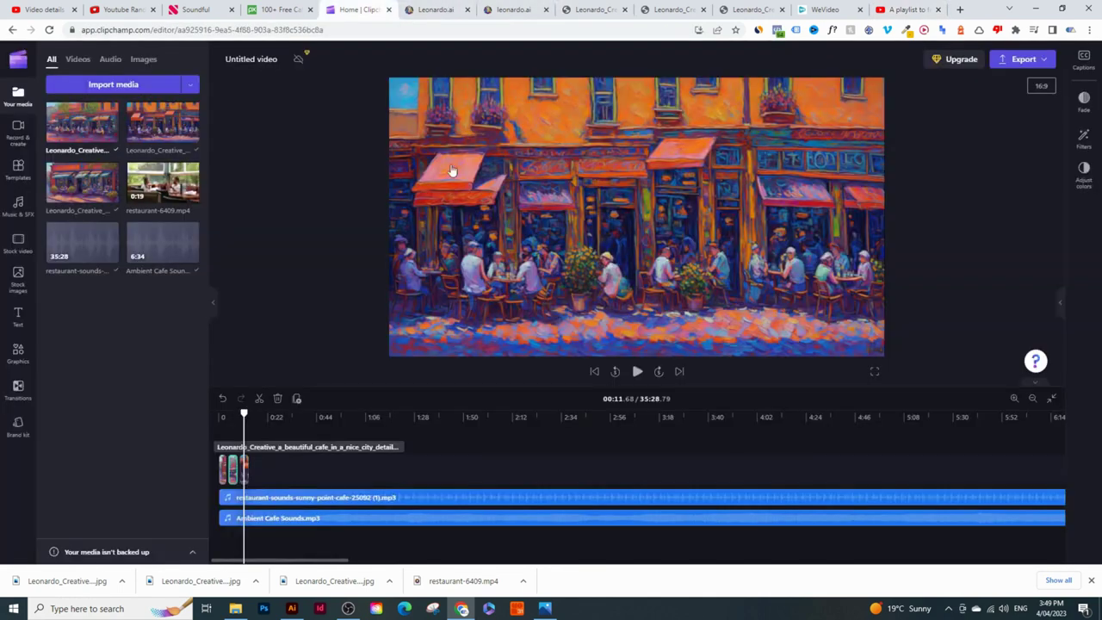